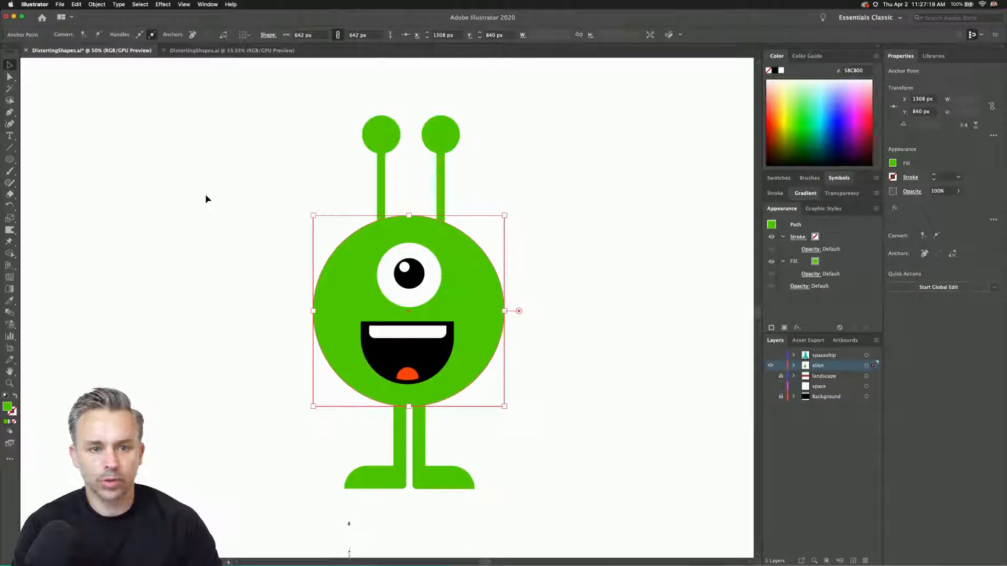
Start a Roughen effect on the alien's round body with smooth points and a detail of 76 per inch.
click(162, 4)
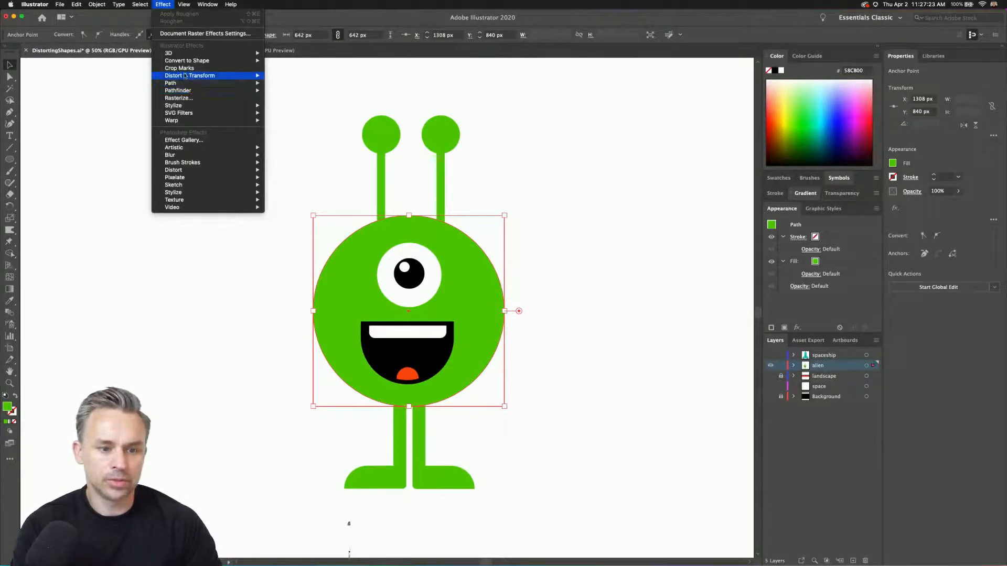
mouse_move(184, 76)
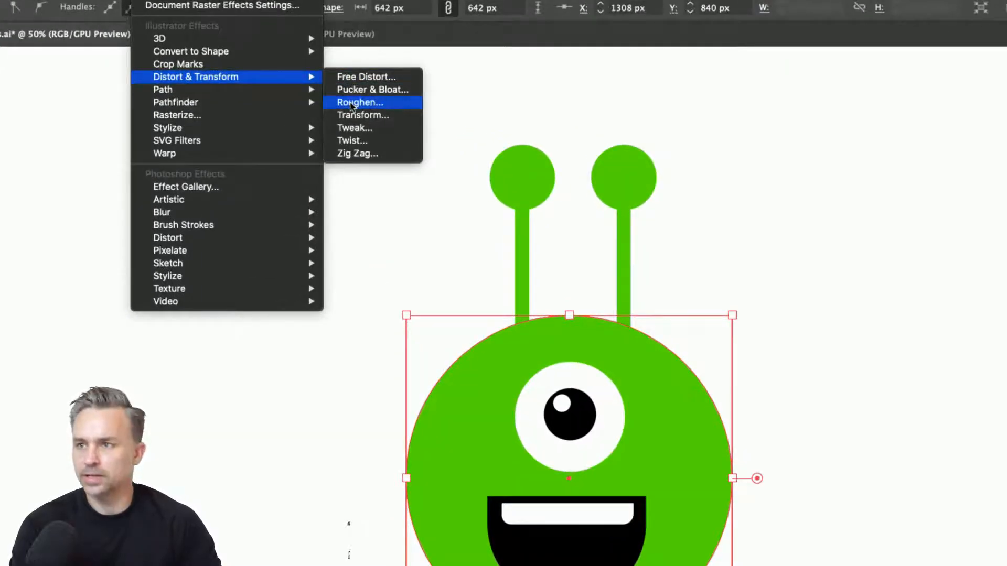
click(351, 104)
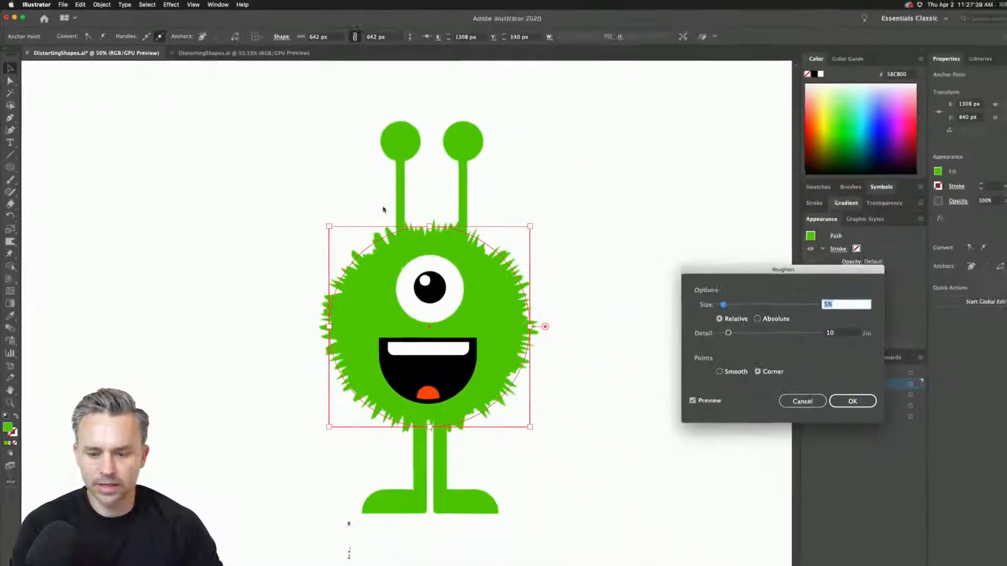
drag(675, 258, 529, 198)
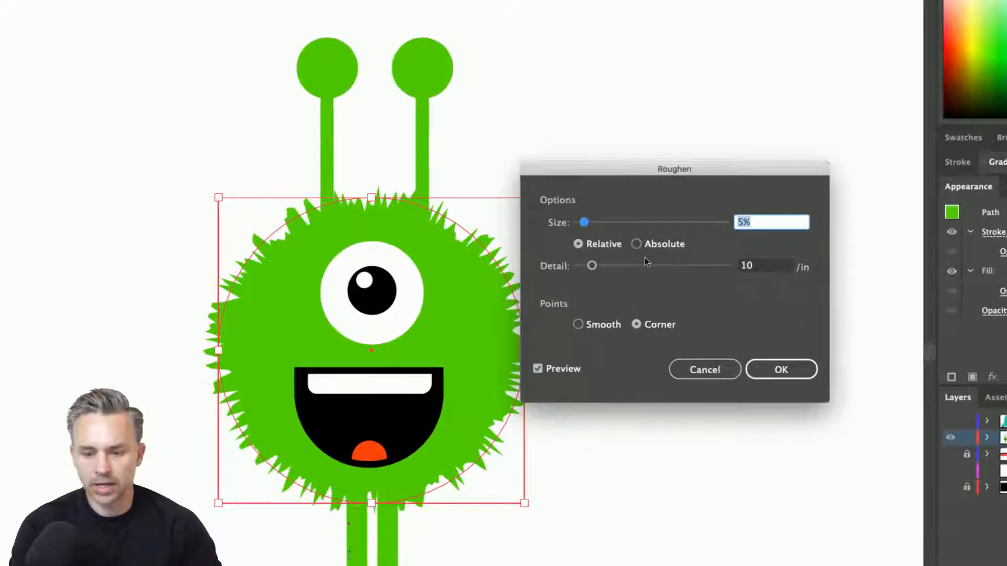
drag(657, 168, 659, 177)
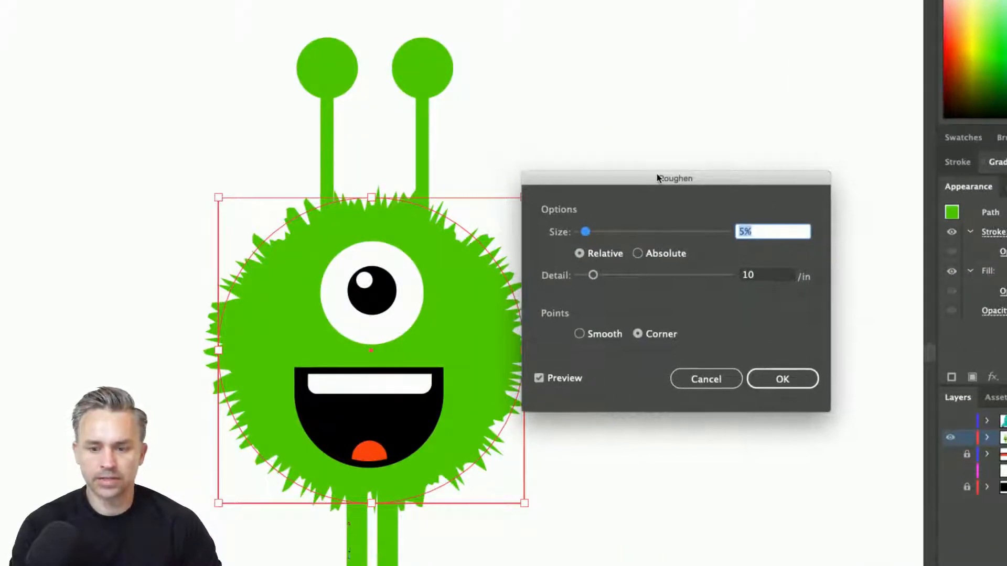
drag(602, 276, 635, 277)
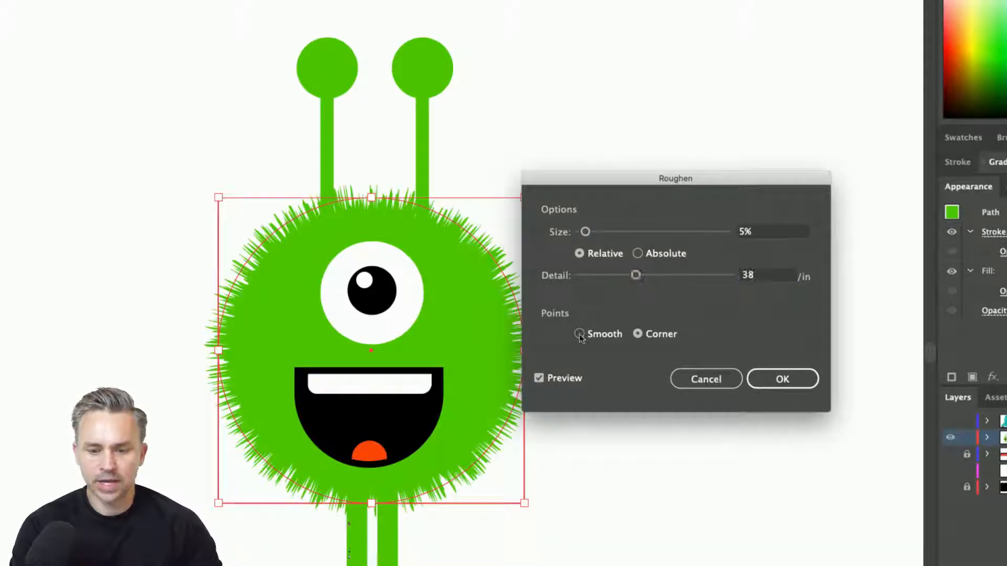
click(579, 334)
click(682, 276)
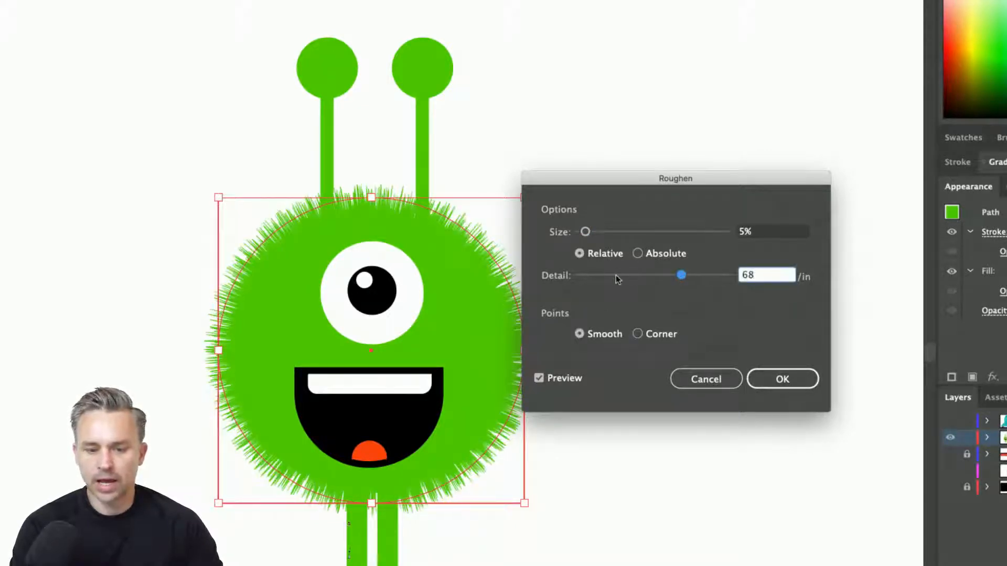
mouse_move(699, 278)
mouse_down()
mouse_move(711, 278)
mouse_move(693, 276)
mouse_up()
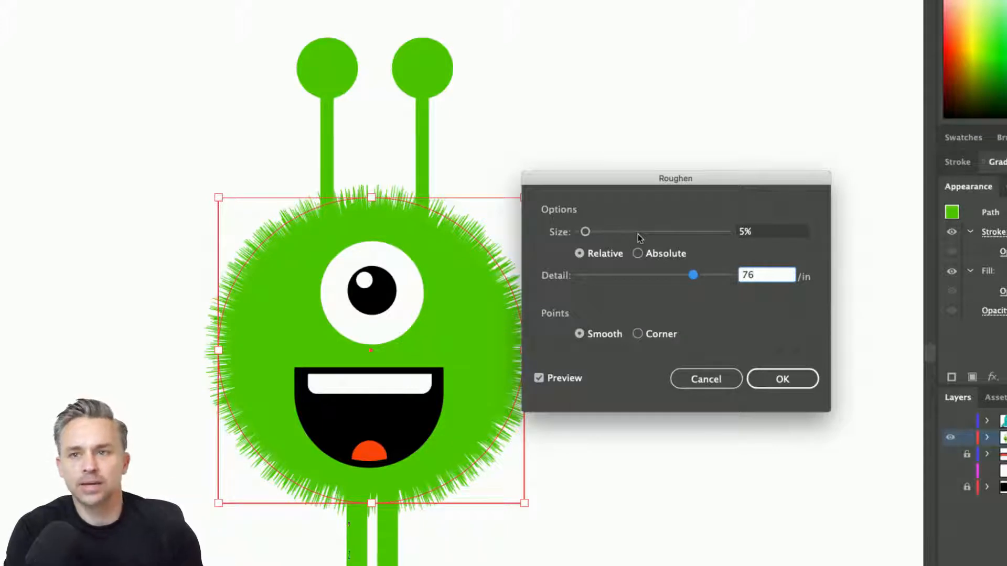
Try longer, sparser fur in the Roughen settings with a relative size of 14% and a detail of 28 per inch.
drag(638, 234, 582, 234)
click(641, 276)
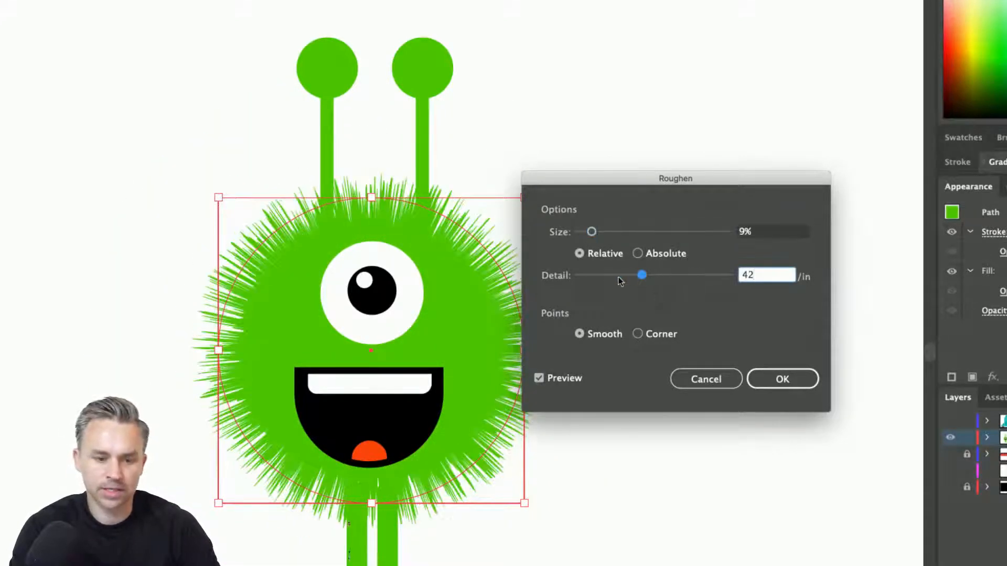
mouse_move(618, 277)
mouse_down()
mouse_move(629, 278)
mouse_move(619, 280)
mouse_up()
click(660, 232)
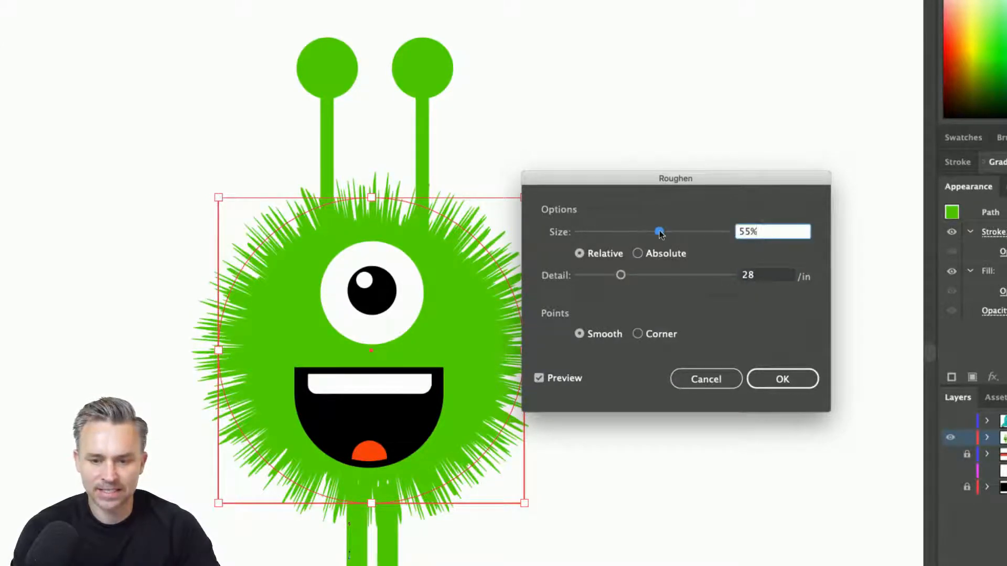
drag(586, 234, 599, 232)
Set the roughening to an absolute size of 62 px with a detail of 92 per inch and apply it to the body.
click(638, 254)
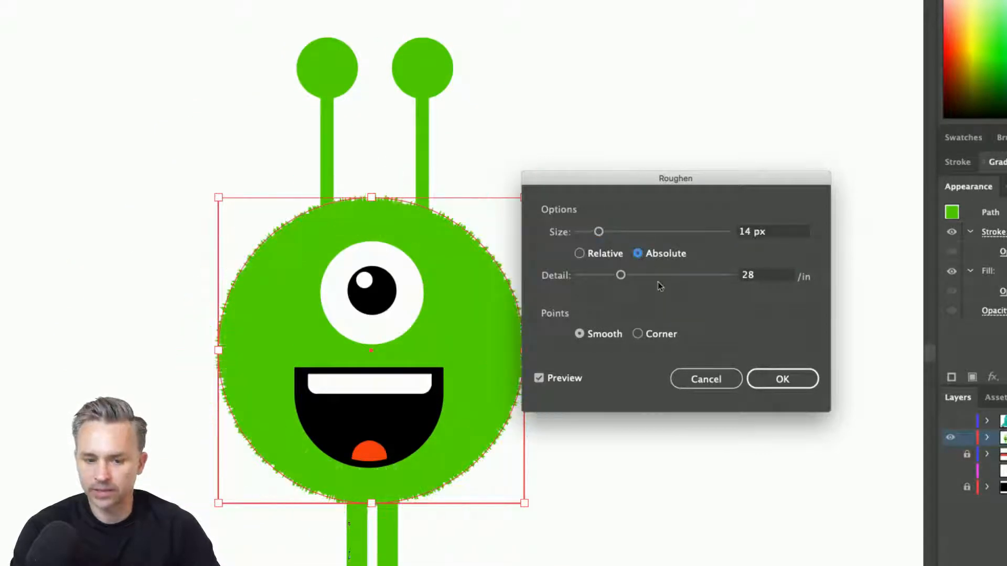
drag(686, 277, 718, 279)
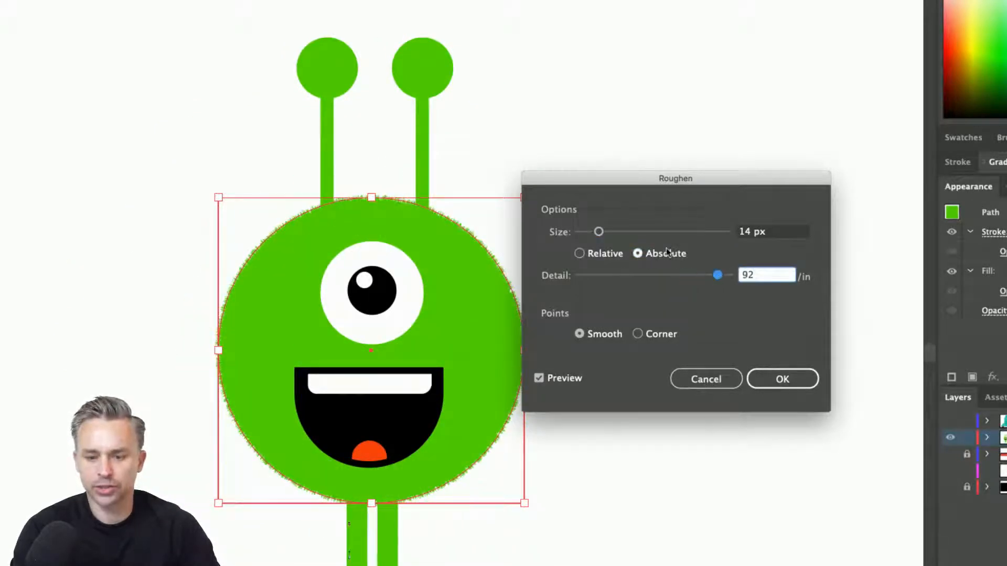
drag(598, 231, 671, 236)
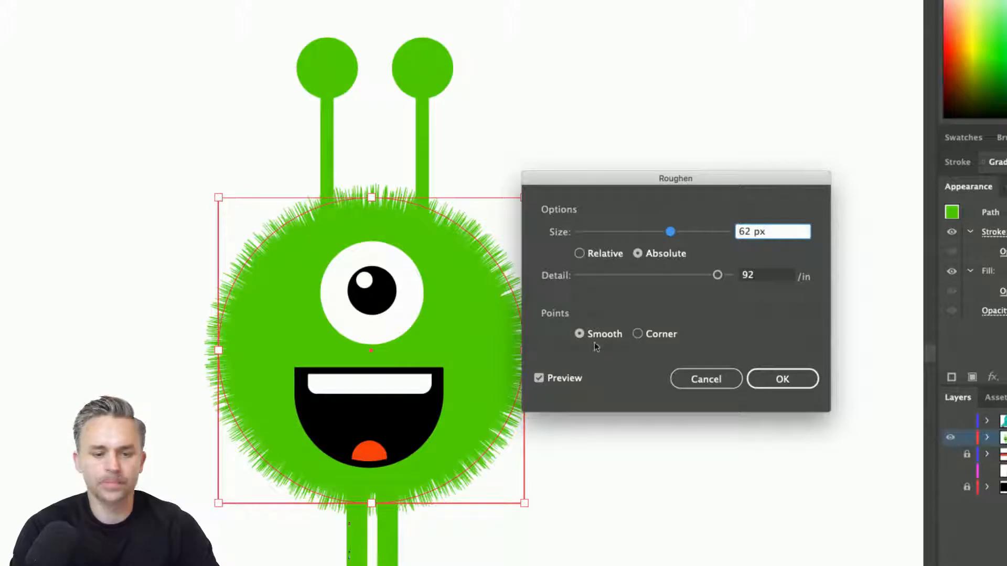
click(771, 379)
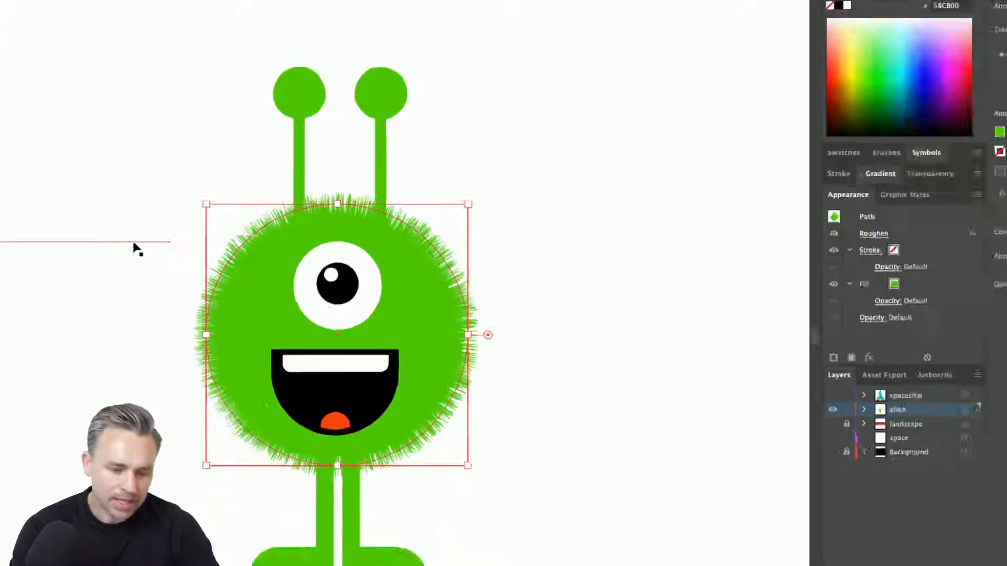
Apply the same Roughen effect to both round antenna tips of the alien.
click(139, 308)
click(290, 93)
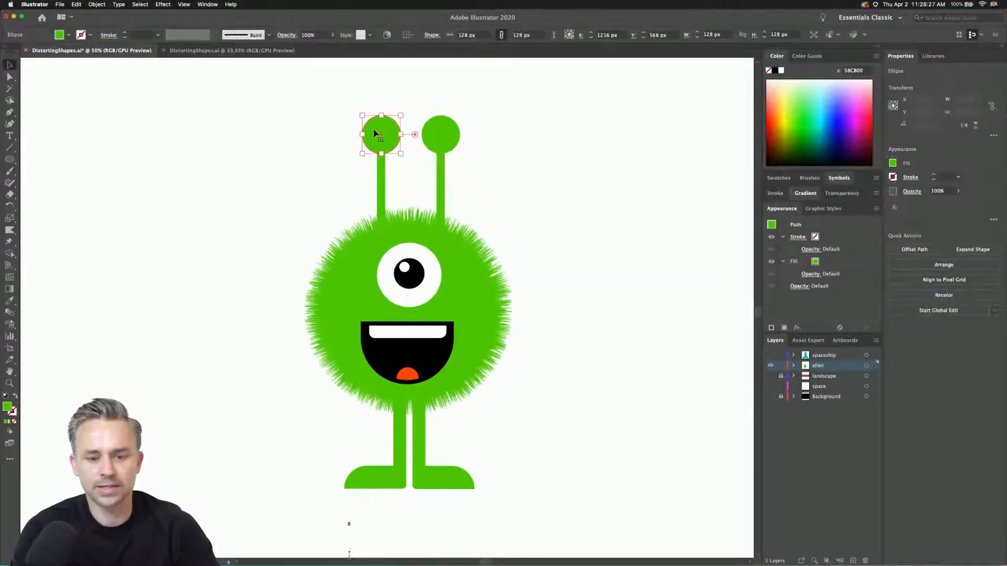
click(161, 4)
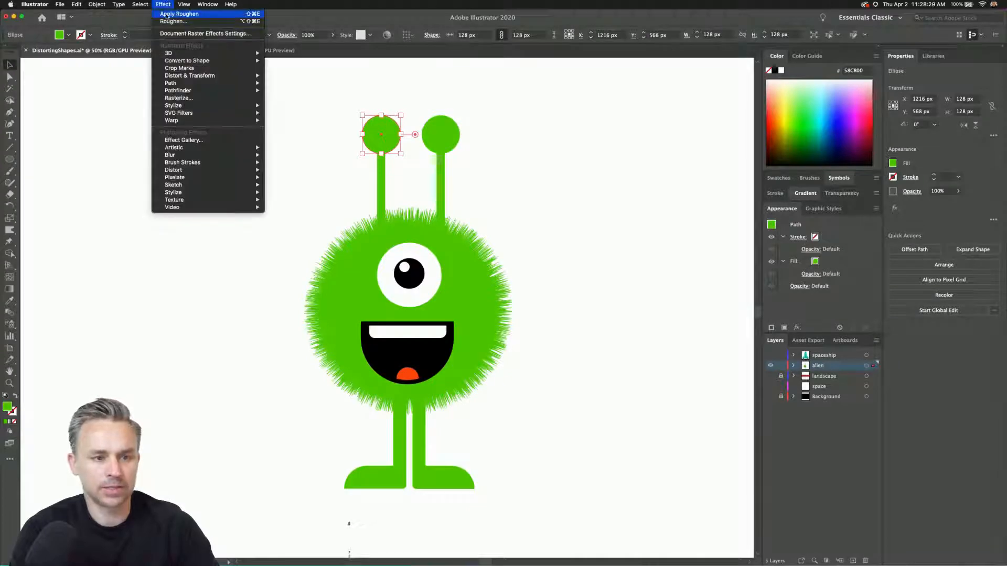
click(166, 15)
click(440, 135)
click(163, 4)
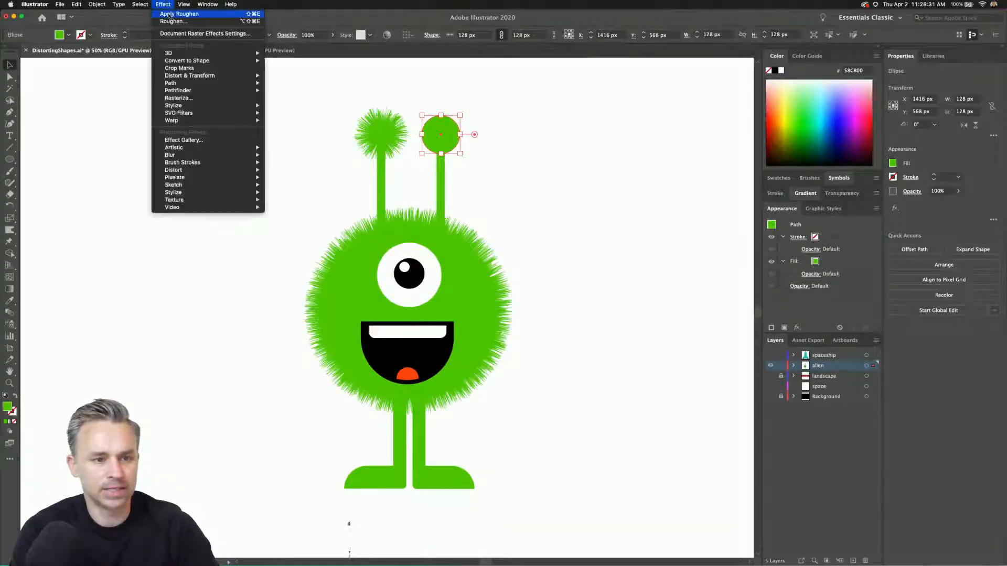
click(169, 14)
click(242, 315)
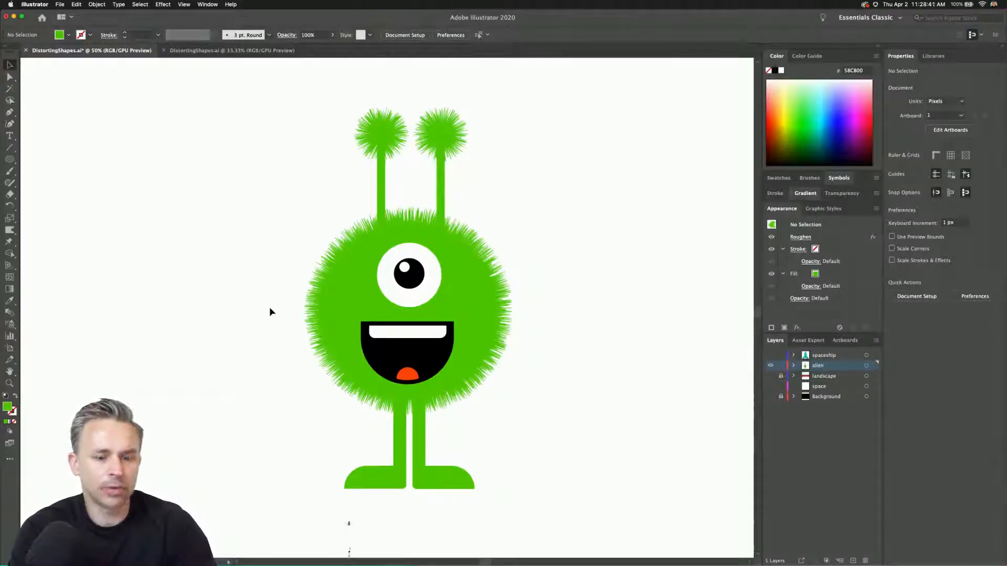
Switch to Chrome, view the Distorting Shapes video page from Behance's Daily Creative Challenge, and return to Illustrator.
click(451, 552)
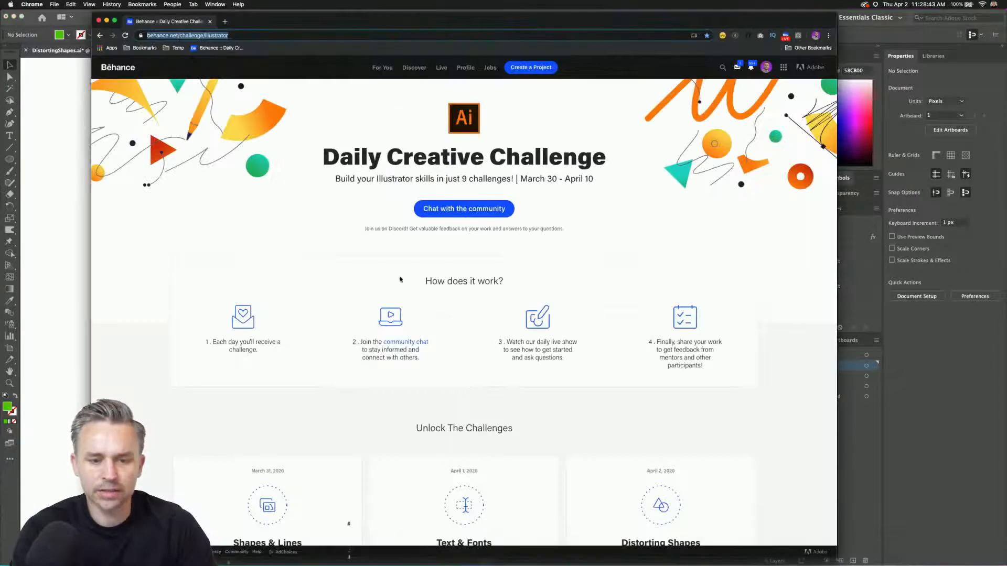
scroll(347, 404, down, 5)
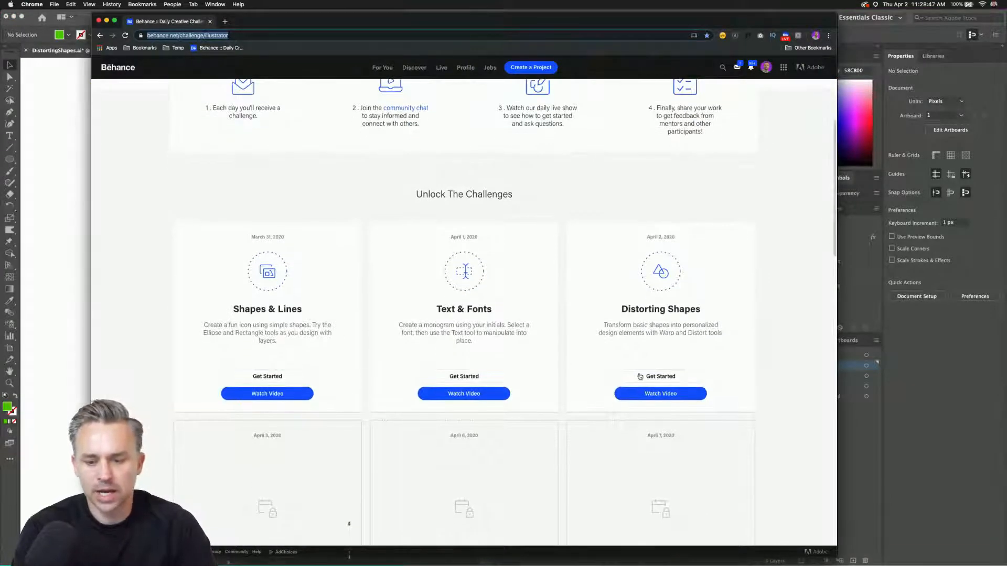
click(660, 393)
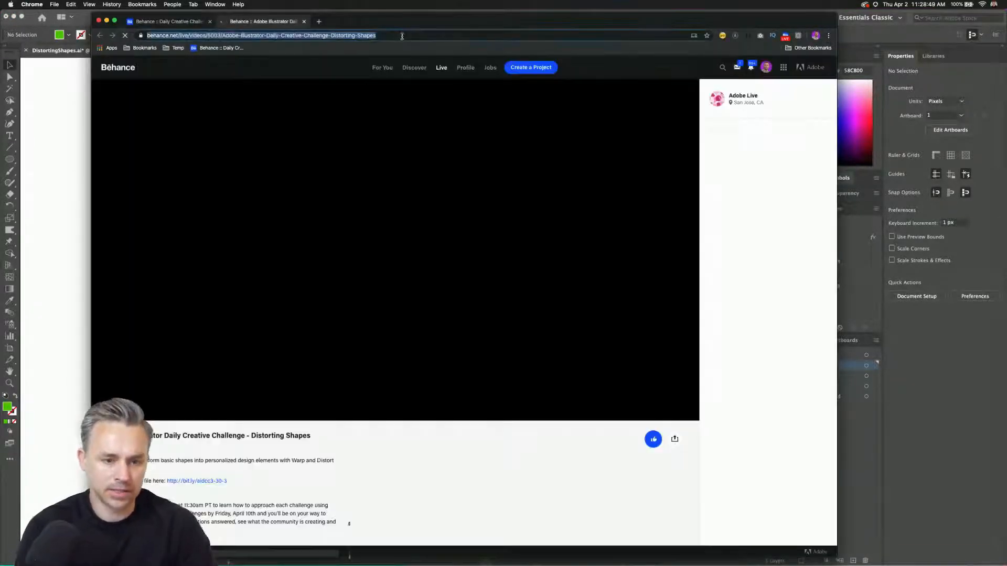
click(151, 24)
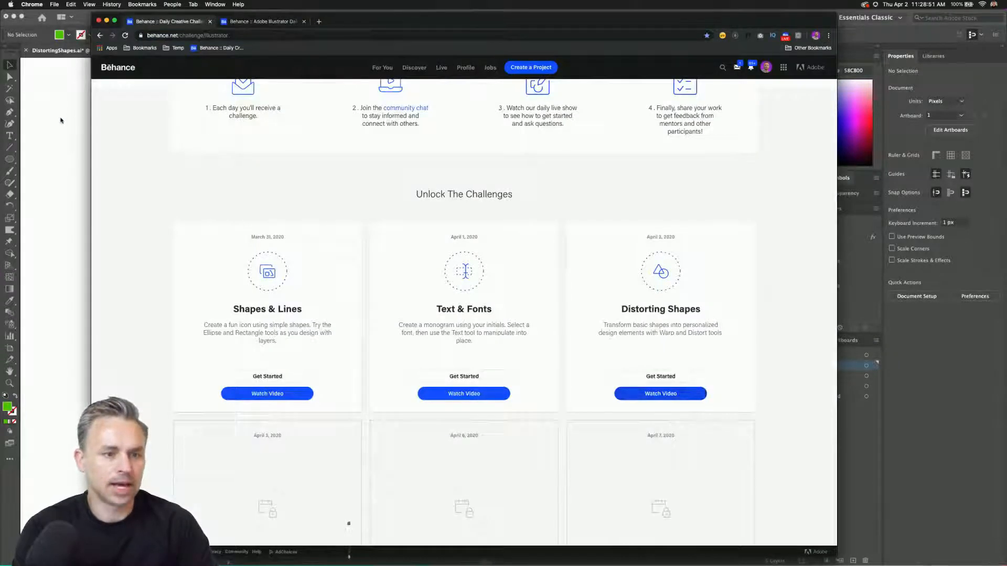
click(61, 120)
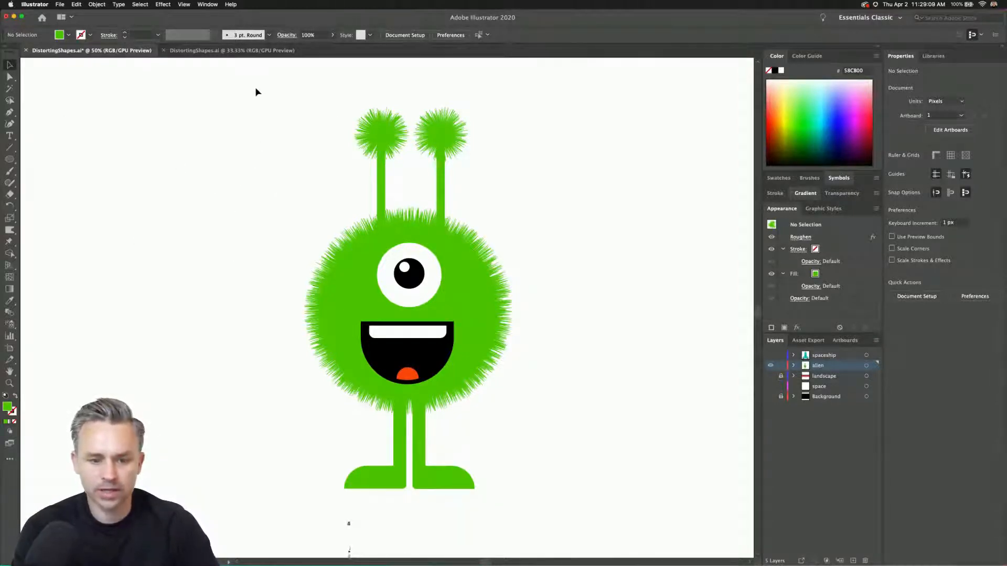
Delete the stray white text object beside the alien.
key(super+a)
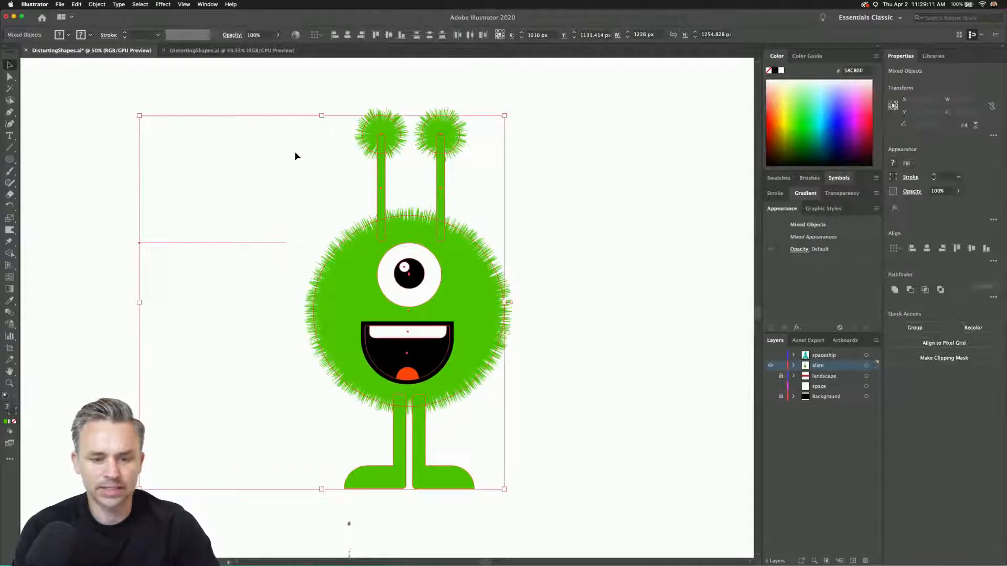
click(175, 262)
drag(186, 245, 108, 187)
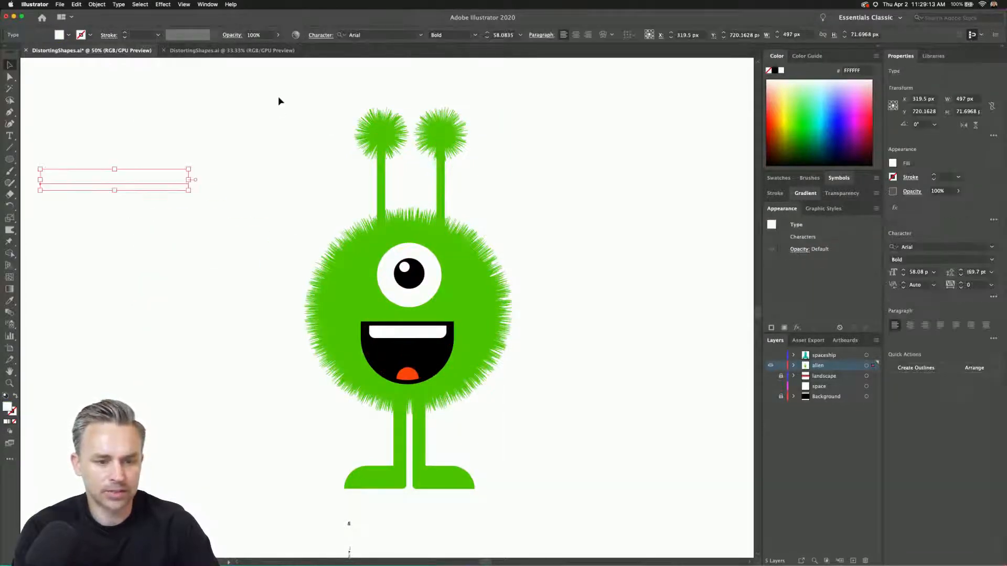
key(Delete)
key(super+a)
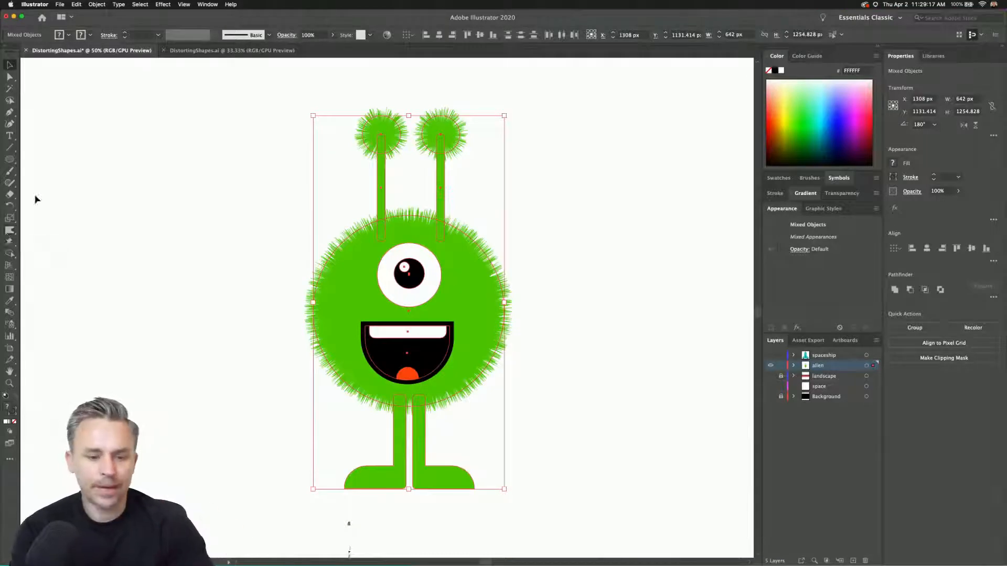
click(296, 145)
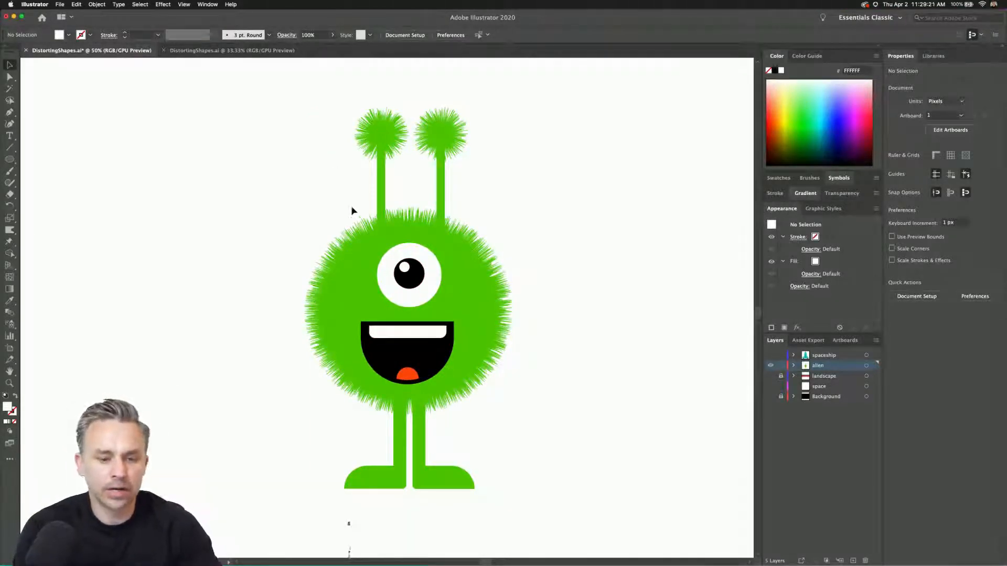
Group all parts of the alien into one object.
drag(279, 97, 551, 516)
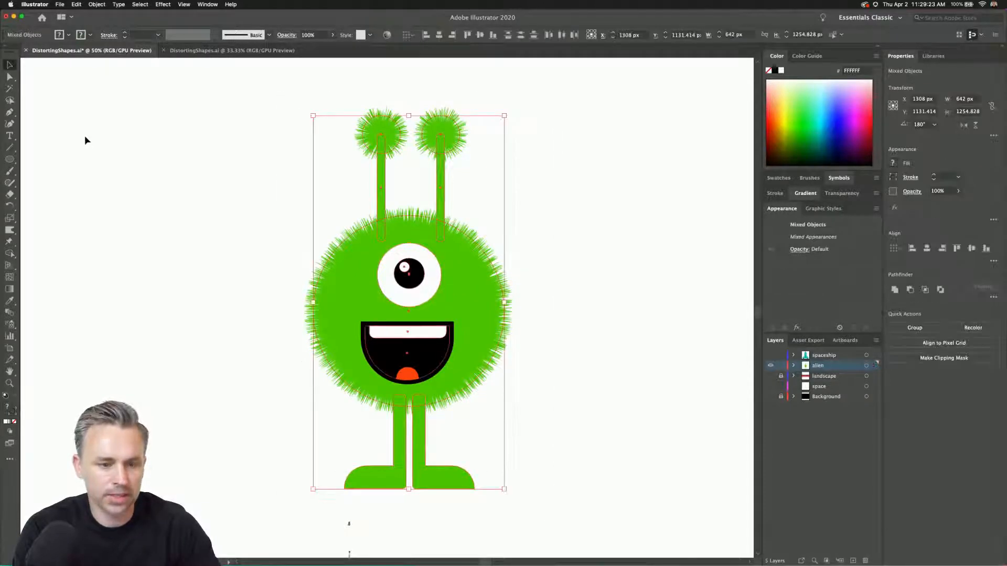
right_click(374, 128)
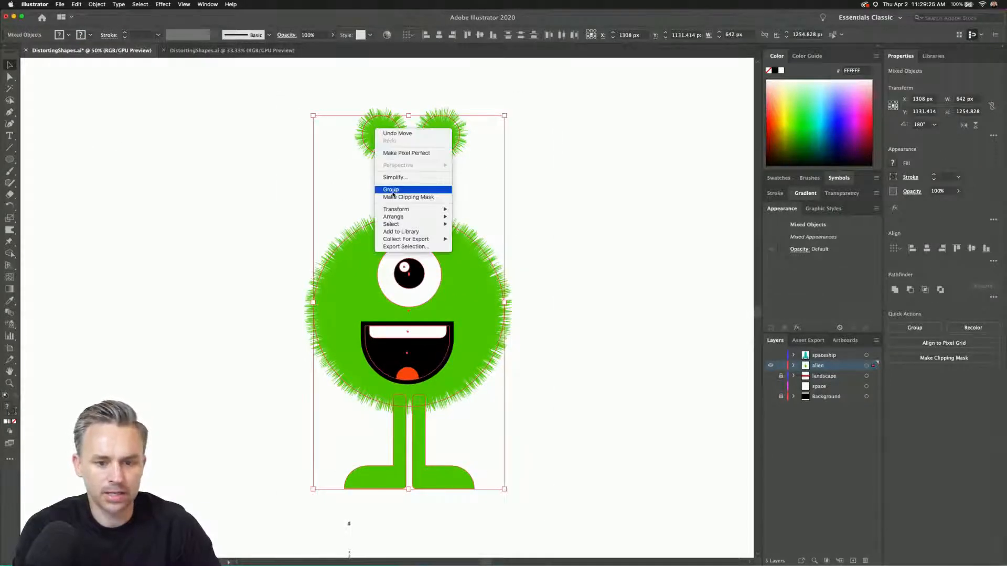
click(393, 190)
With the Puppet Warp tool, pin the upper right of the alien's body, nudge that pin slightly, and pin the right foot.
click(6, 244)
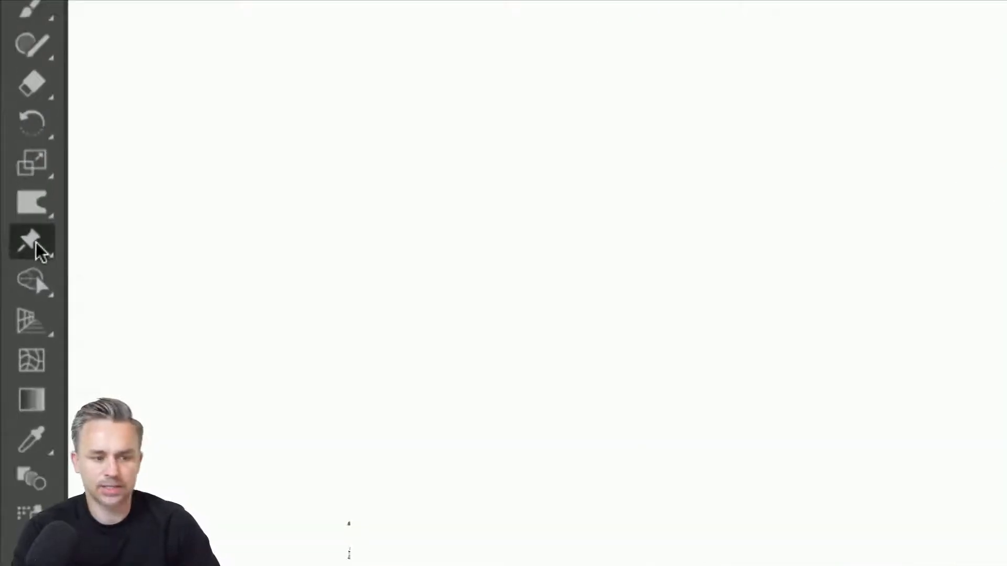
click(10, 243)
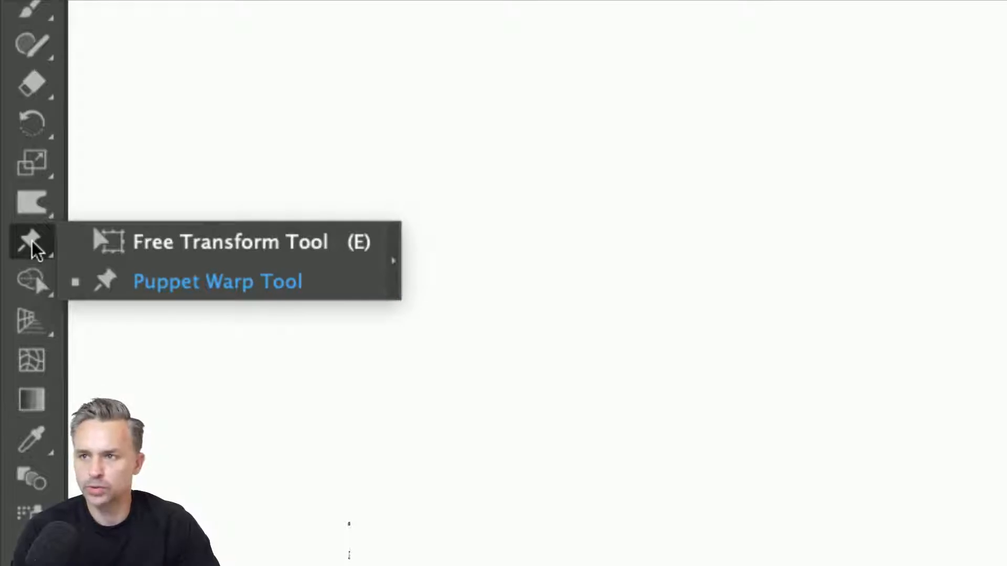
click(137, 287)
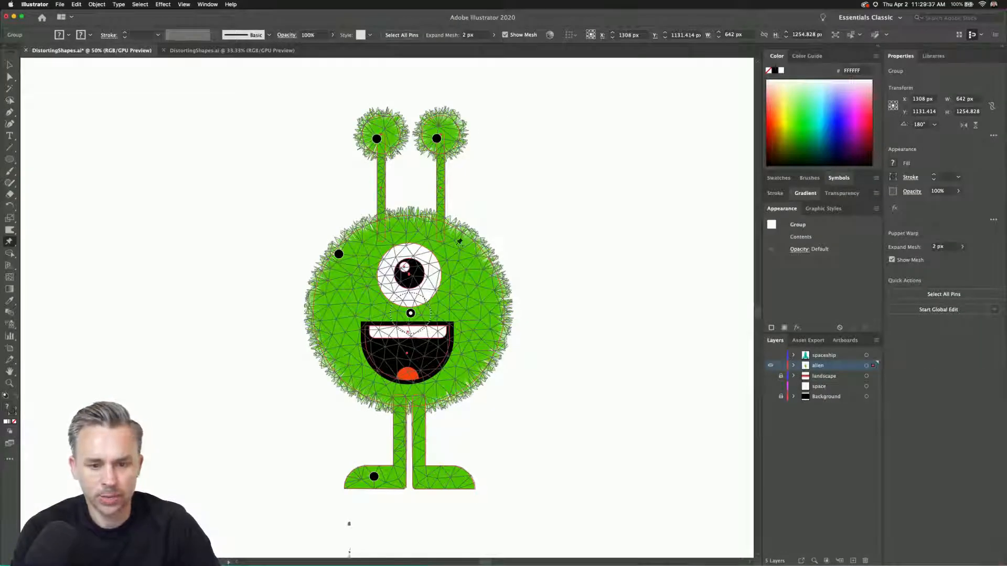
click(456, 250)
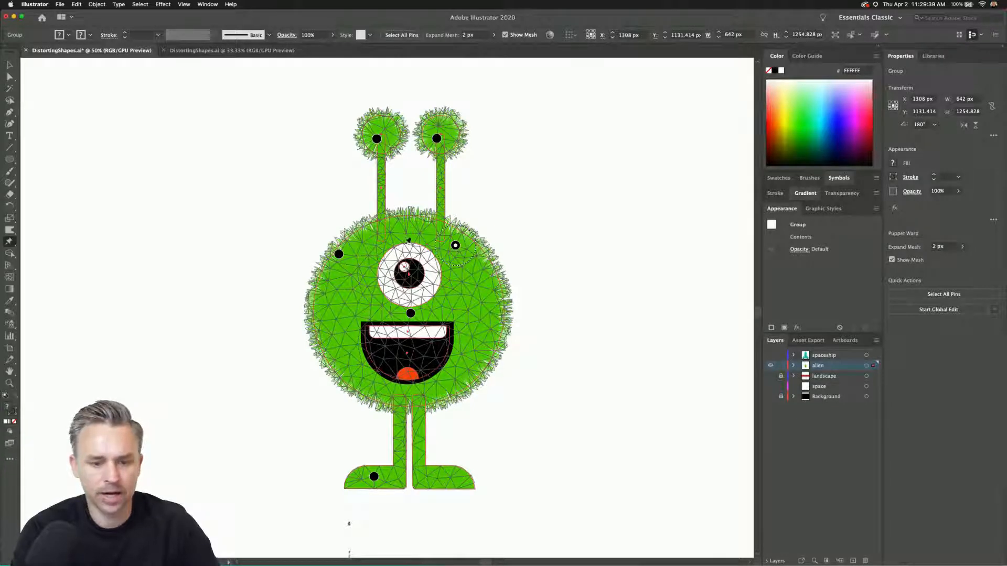
drag(456, 250, 454, 242)
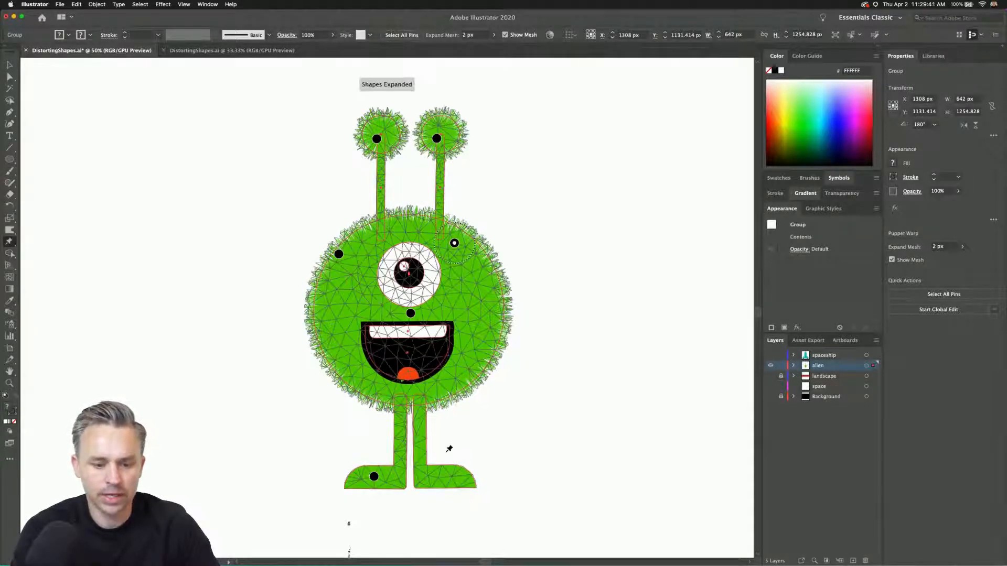
click(429, 476)
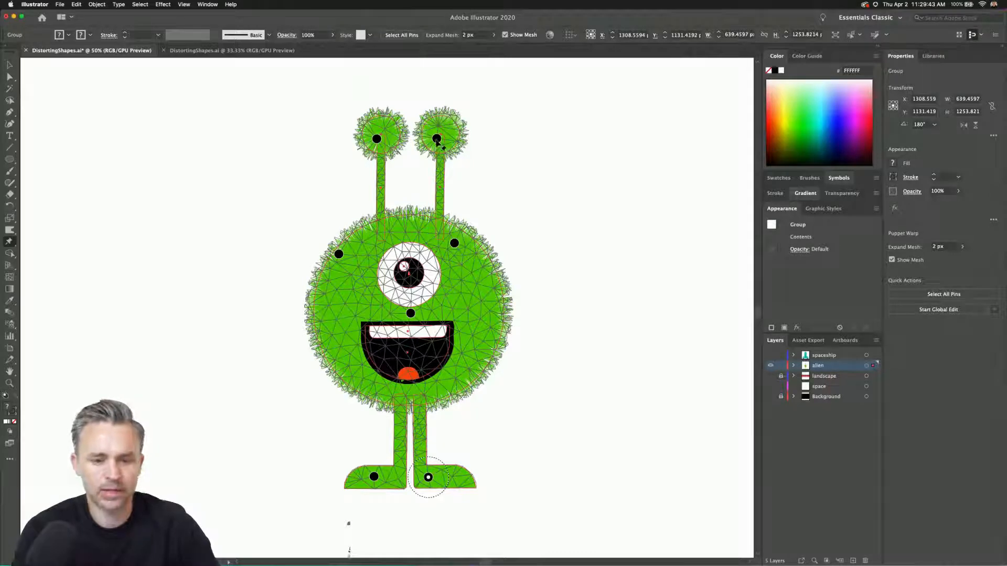
Bend the two antennae outward by moving their tip pins apart, and rotate the left antenna's tip slightly.
drag(437, 138, 479, 138)
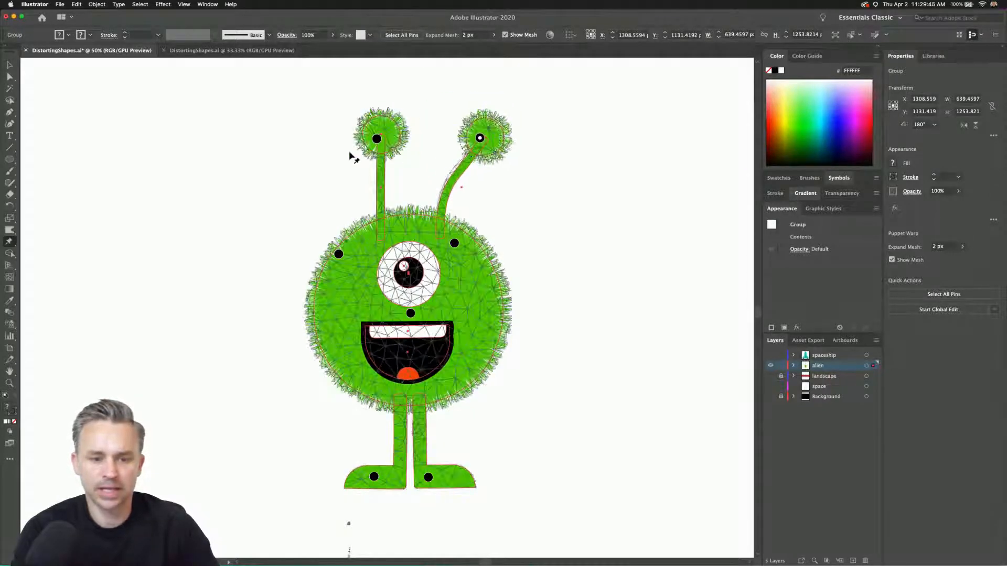
drag(376, 139, 342, 141)
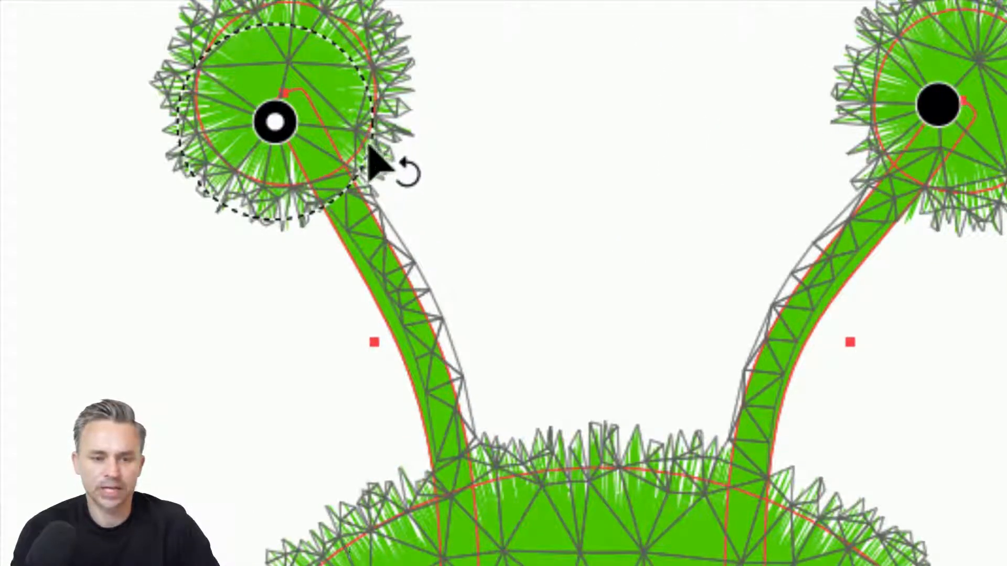
drag(367, 155, 375, 141)
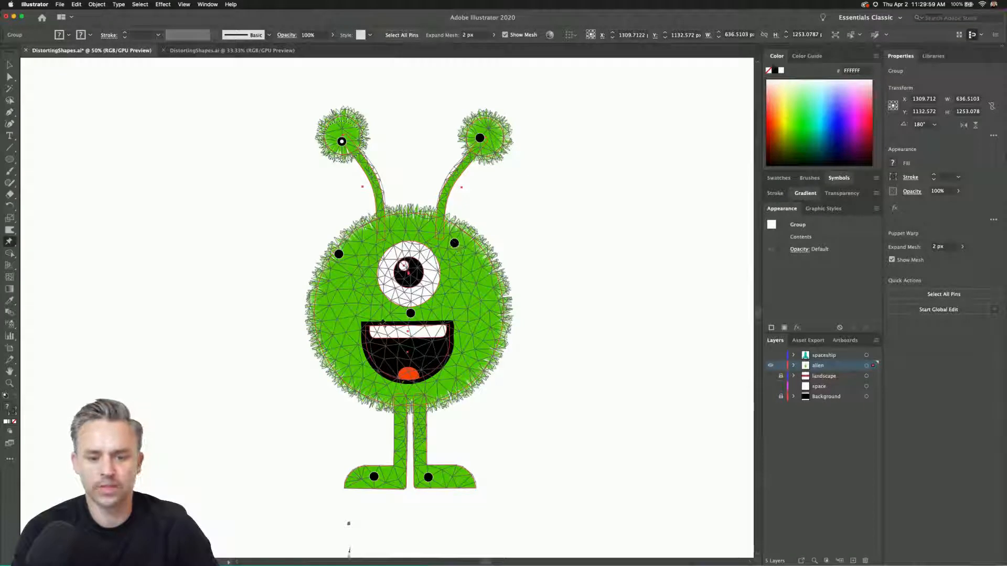
Nudge the pin below the eye slightly down, then pin both sides of the body and pull those pins outward to widen it.
drag(411, 312, 411, 313)
click(478, 308)
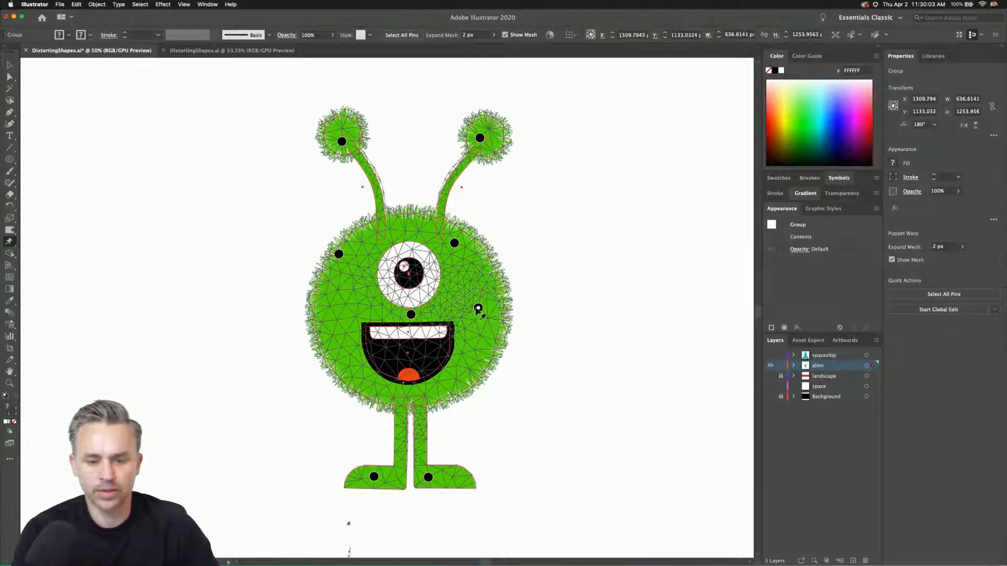
drag(478, 307, 488, 306)
click(353, 312)
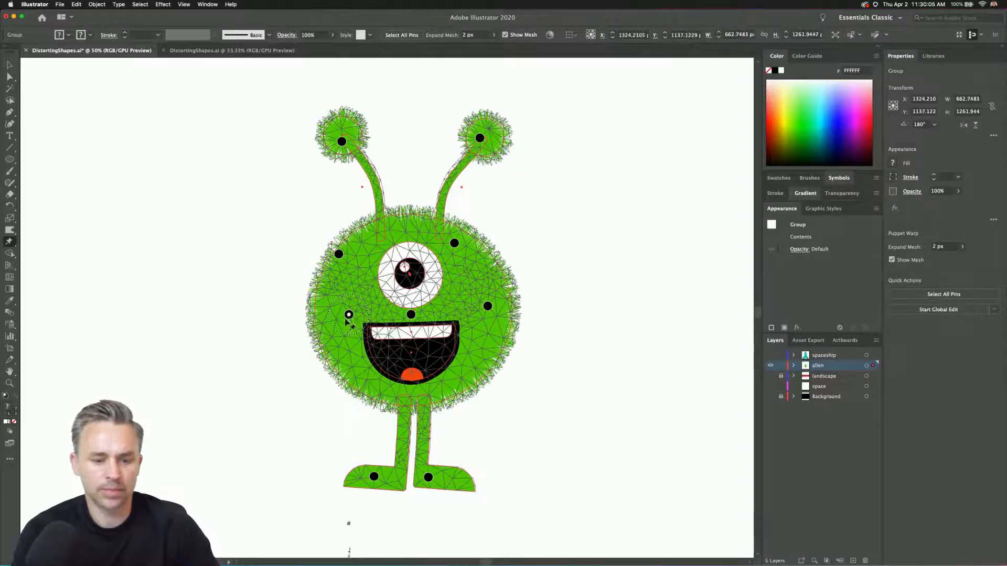
drag(353, 311, 340, 313)
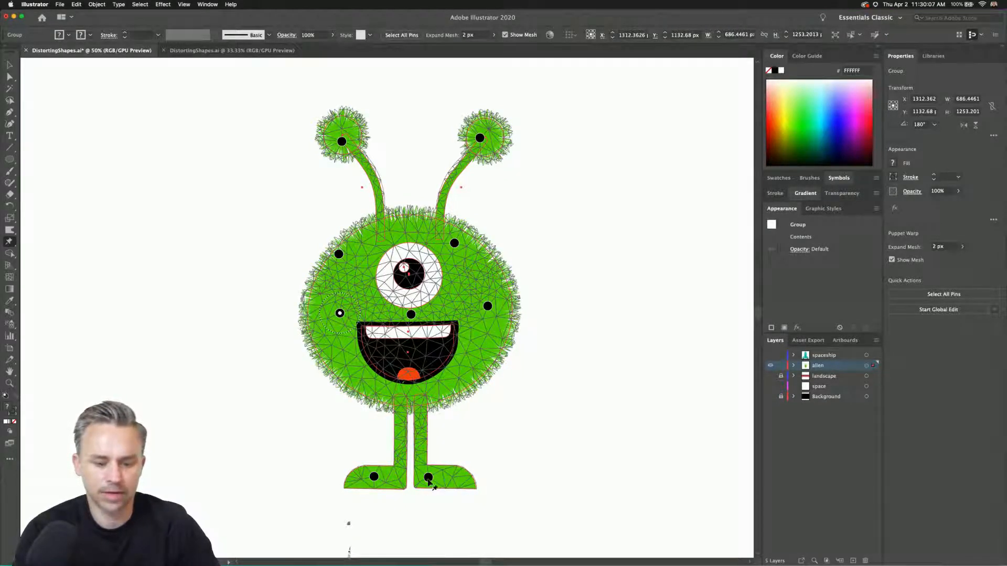
Spread the alien's legs by moving both foot pins outward, rotate each foot flat, and leave Puppet Warp.
drag(428, 477, 445, 479)
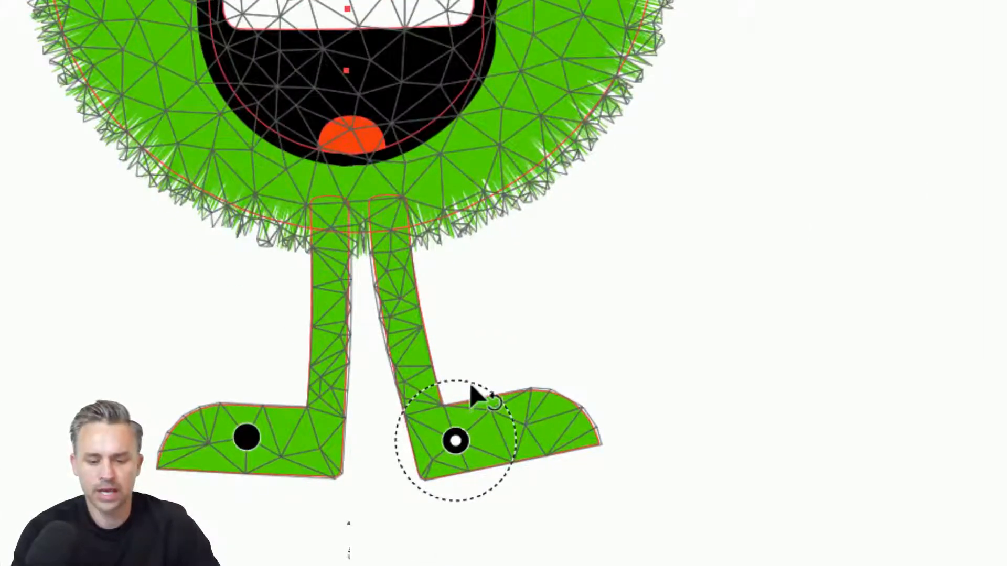
mouse_move(472, 395)
mouse_down()
mouse_move(499, 404)
mouse_move(490, 394)
mouse_up()
drag(456, 441, 455, 445)
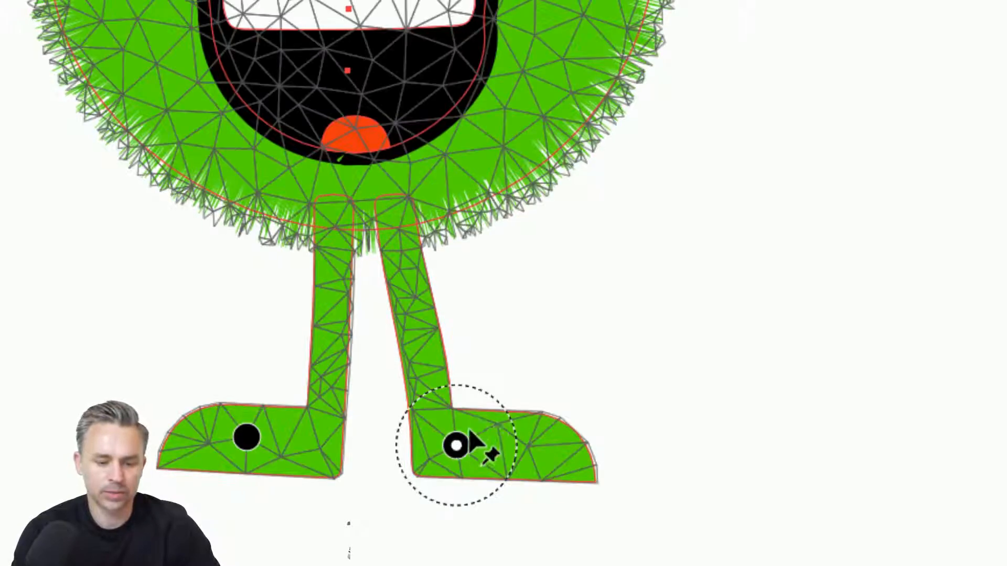
click(247, 438)
drag(246, 438, 199, 446)
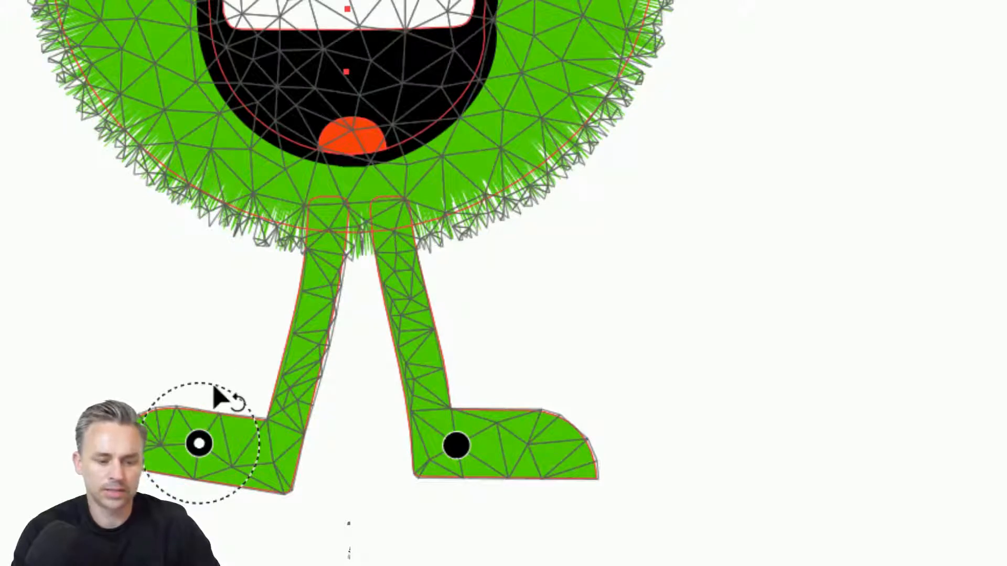
drag(213, 386, 202, 383)
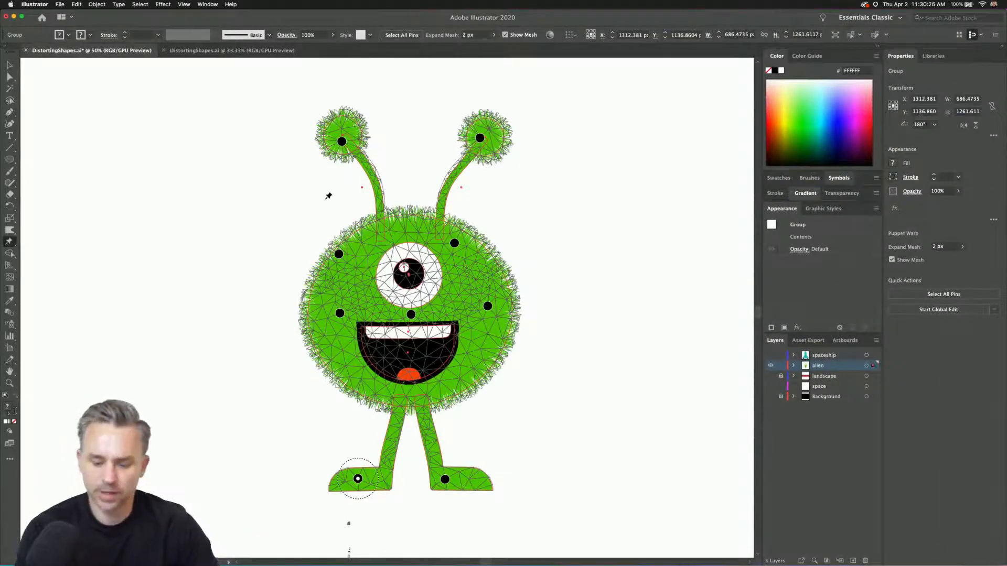
click(9, 65)
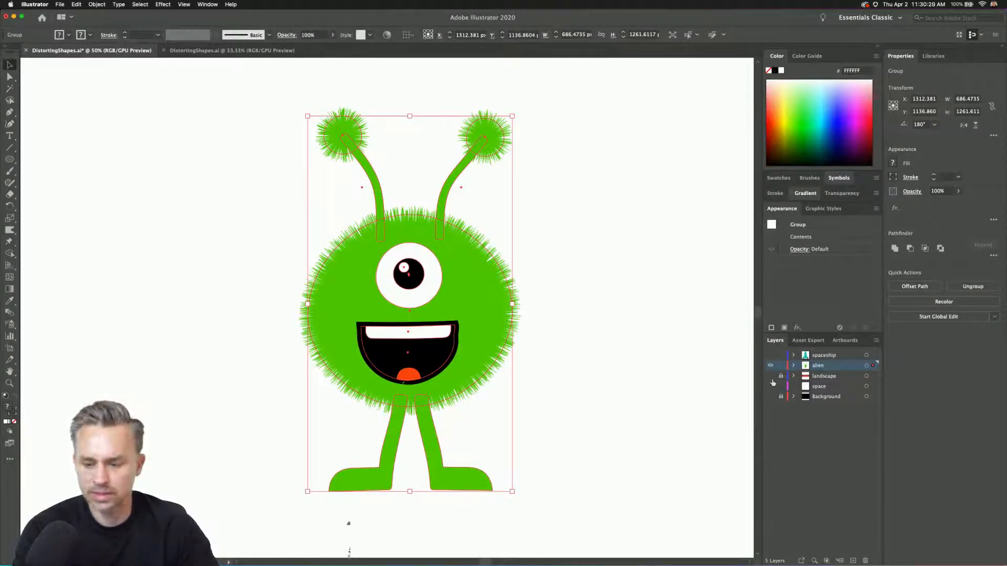
Show the landscape, space and Background layers, and move the "I COME IN PEACE" text closer to the alien.
drag(770, 376, 767, 406)
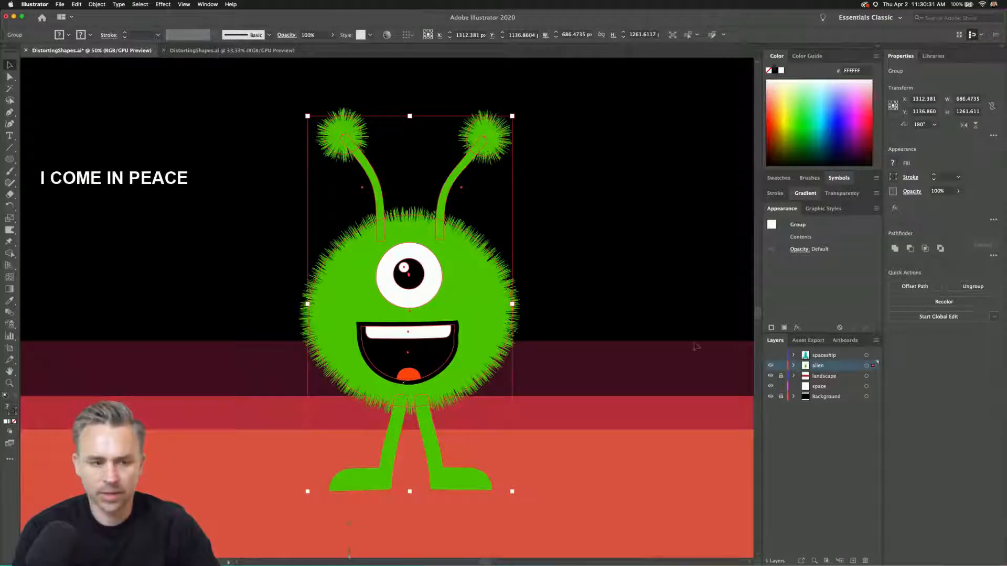
drag(99, 183, 187, 219)
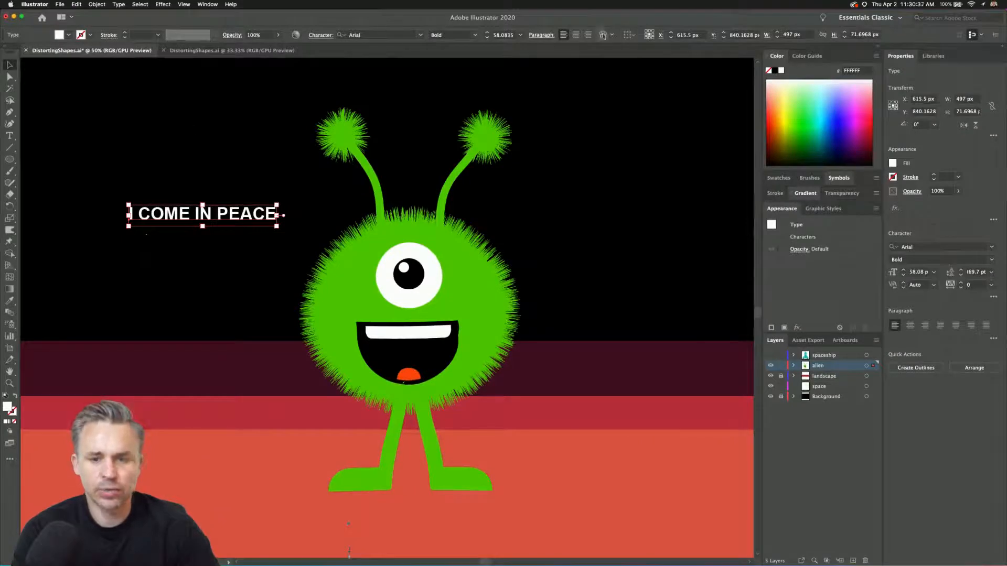
Start an Envelope Distort with Warp on the "I COME IN PEACE" text, keeping the options clear of the text.
click(97, 5)
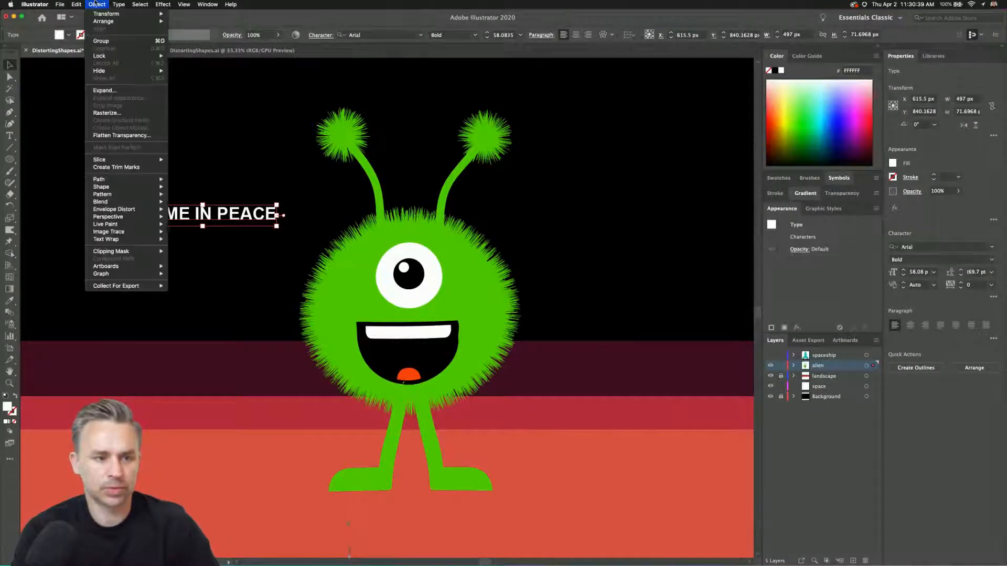
mouse_move(105, 212)
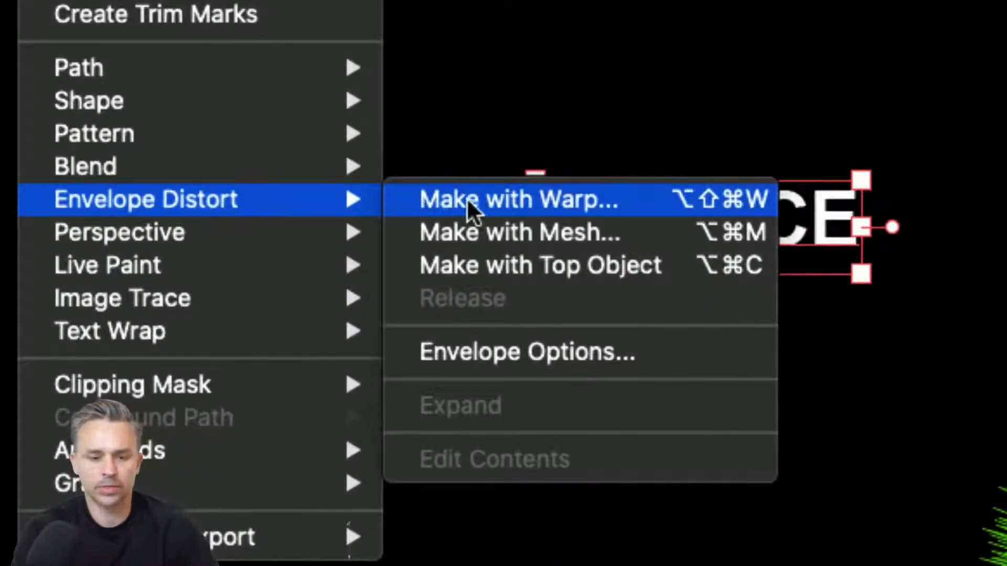
click(469, 201)
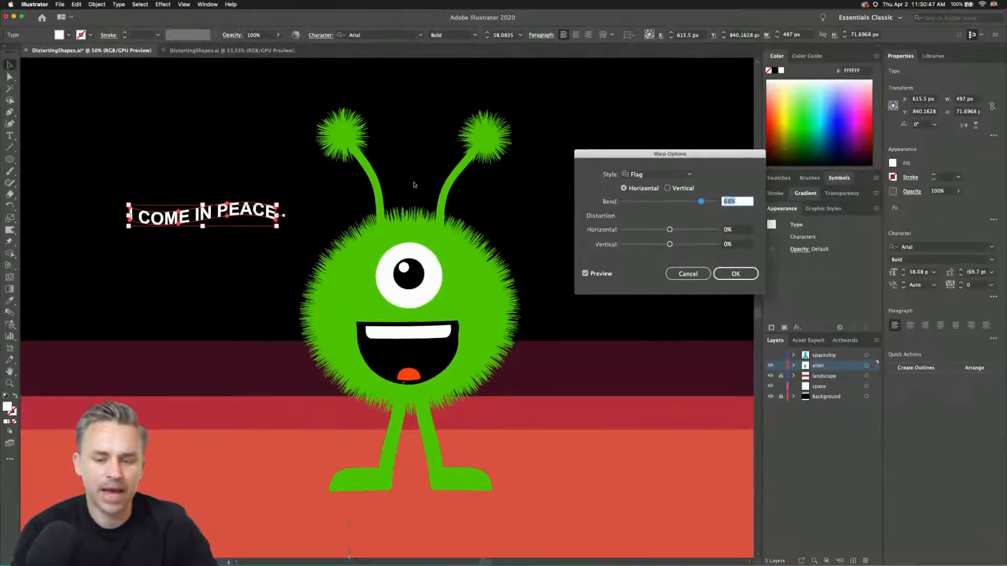
drag(603, 152, 217, 253)
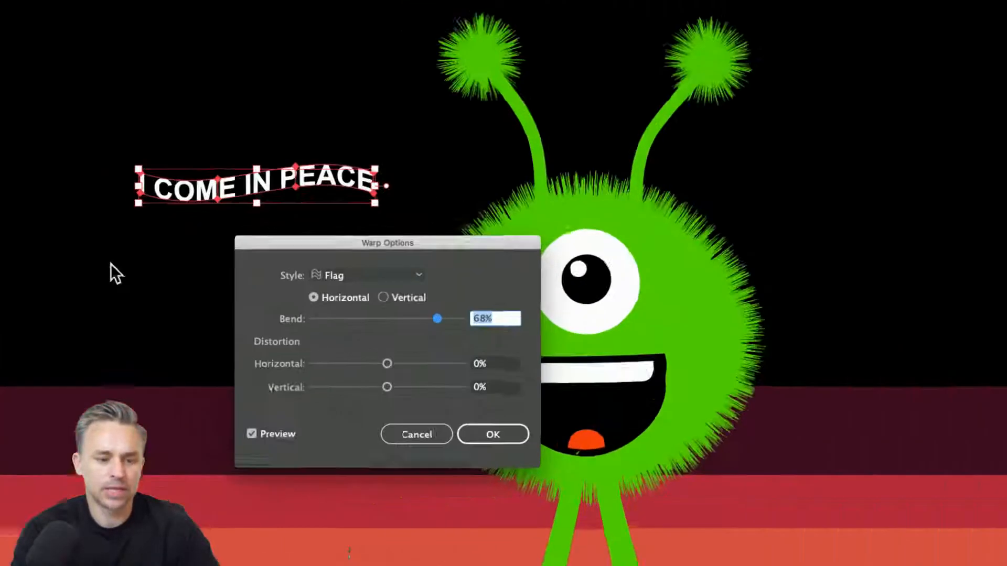
drag(414, 241, 645, 144)
Try the Arc Lower, Arc and Arch warp styles on the text.
click(642, 180)
click(634, 218)
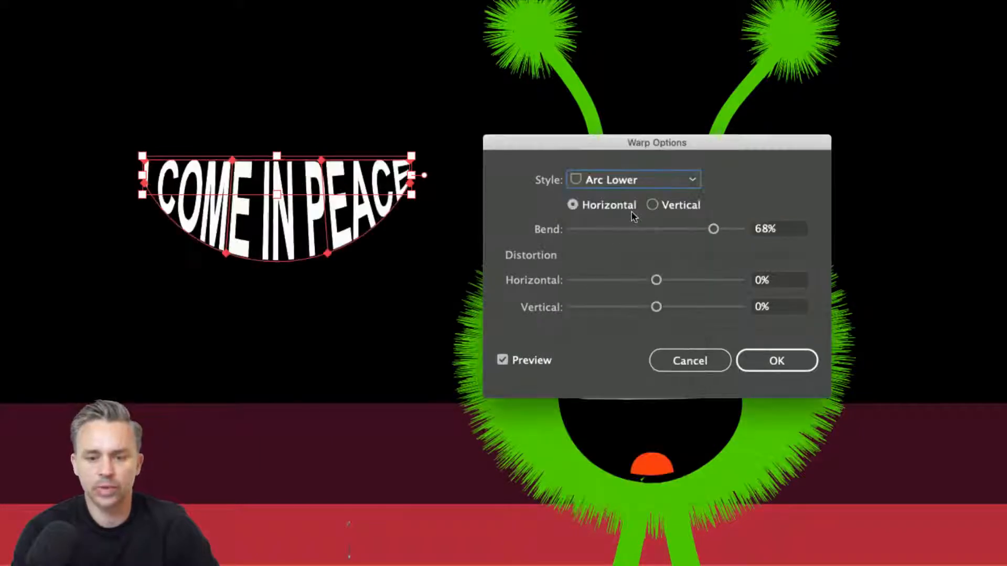
click(632, 183)
click(633, 195)
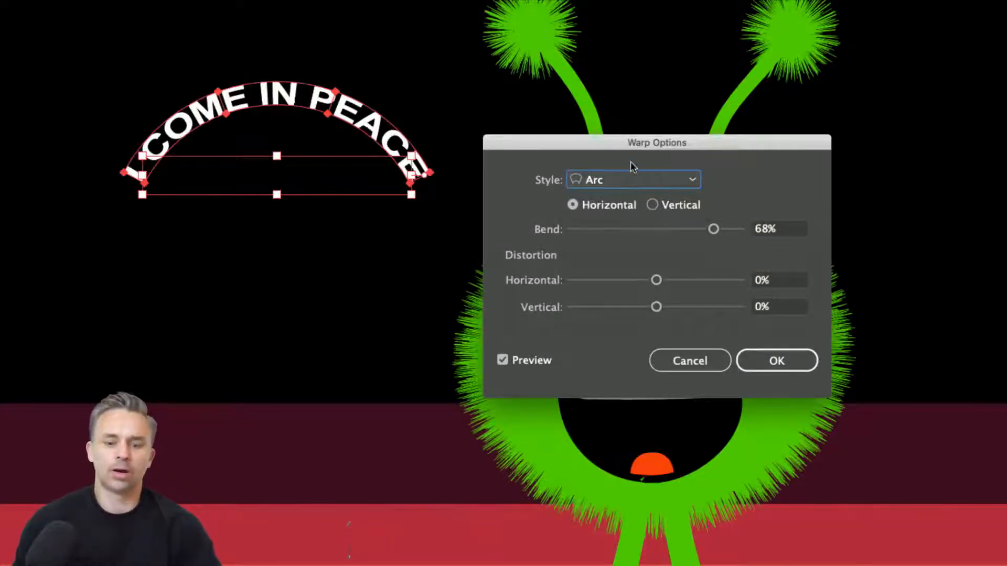
click(630, 177)
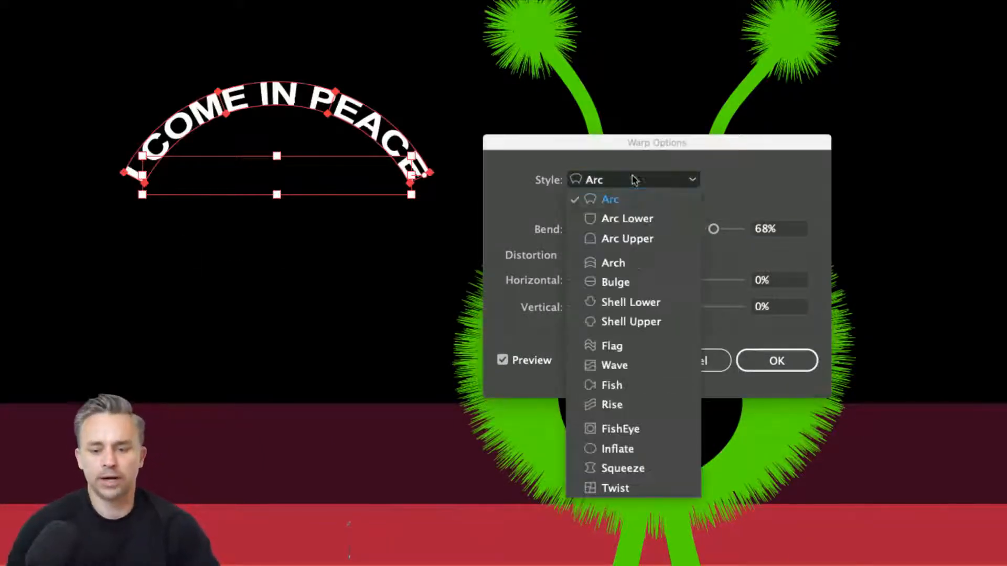
click(628, 264)
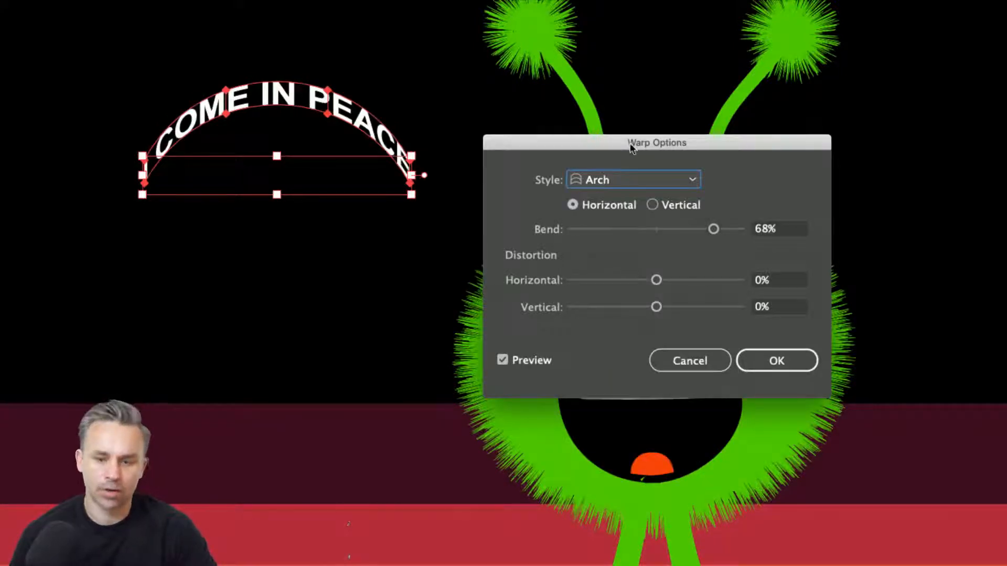
Apply the Flag warp style to the text with a horizontal bend of 58%.
click(631, 183)
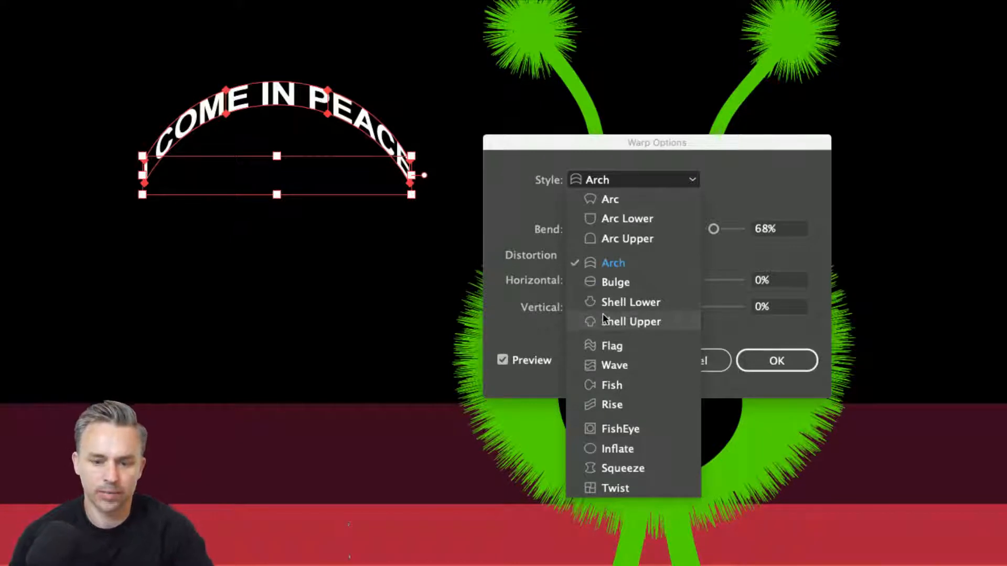
click(611, 347)
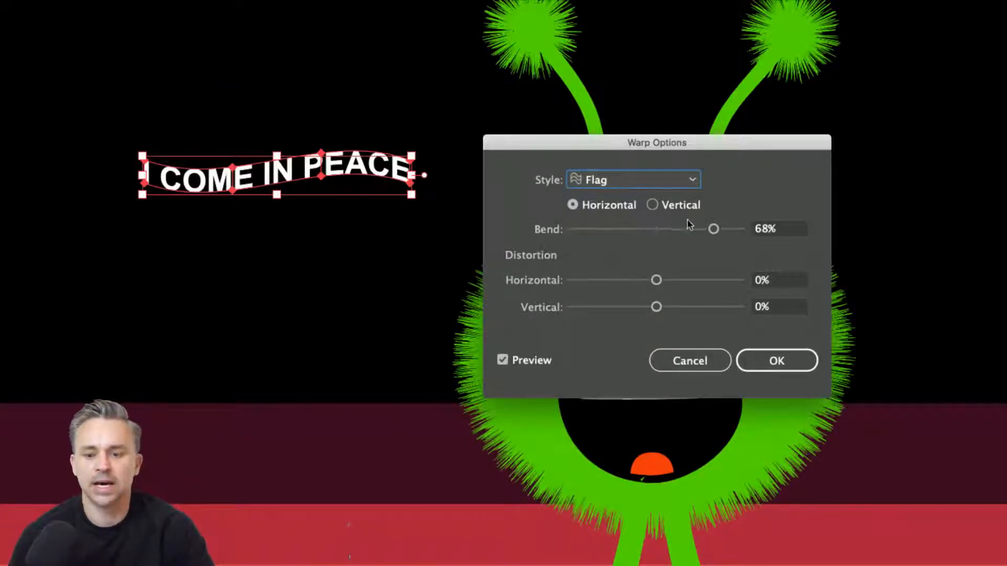
mouse_move(688, 224)
mouse_down()
mouse_move(719, 232)
mouse_move(705, 233)
mouse_up()
click(766, 367)
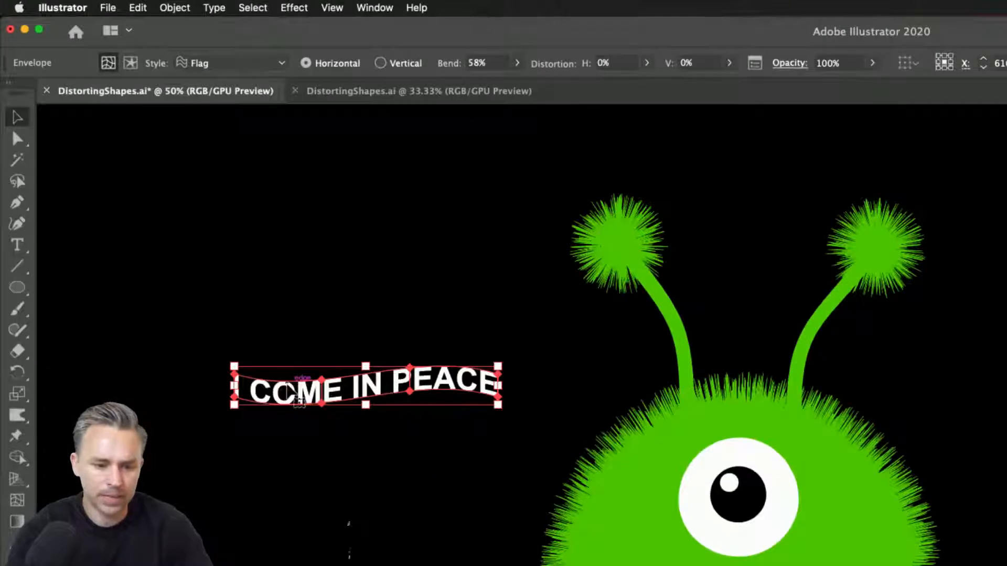
Edit the text inside the envelope to read "WE COME IN PEACE", exit isolation, and move it slightly up and left.
double_click(288, 389)
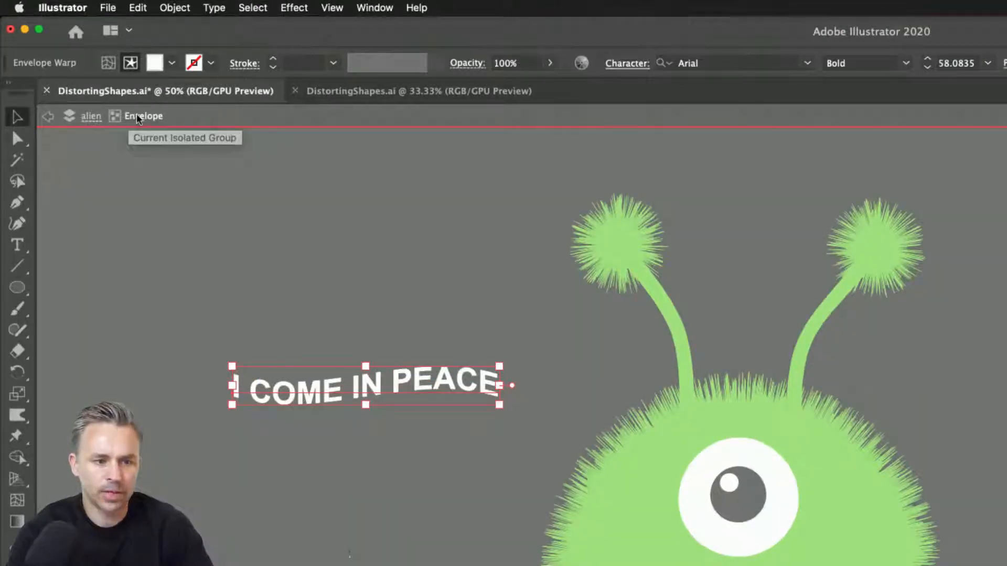
double_click(360, 386)
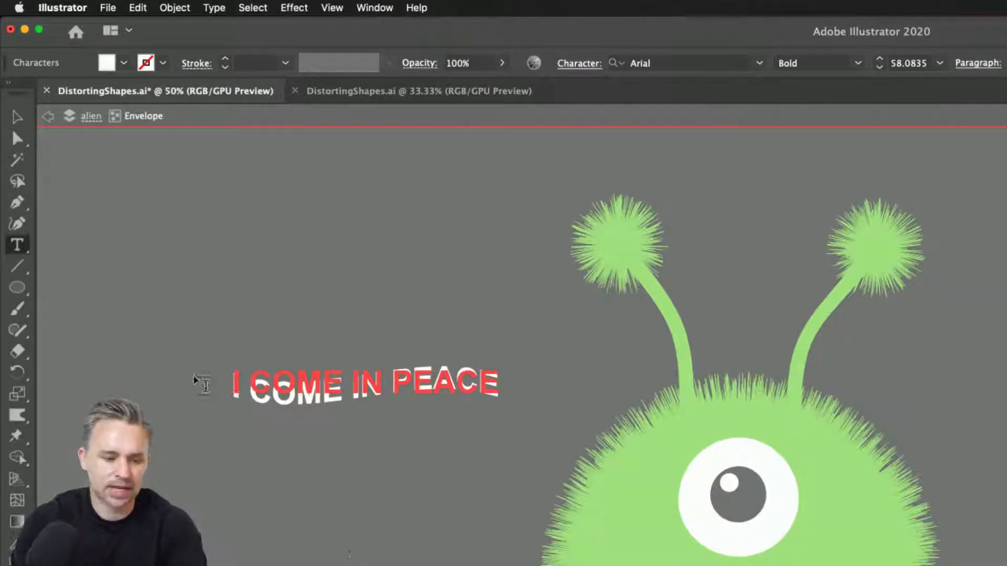
key(BackSpace)
text(We)
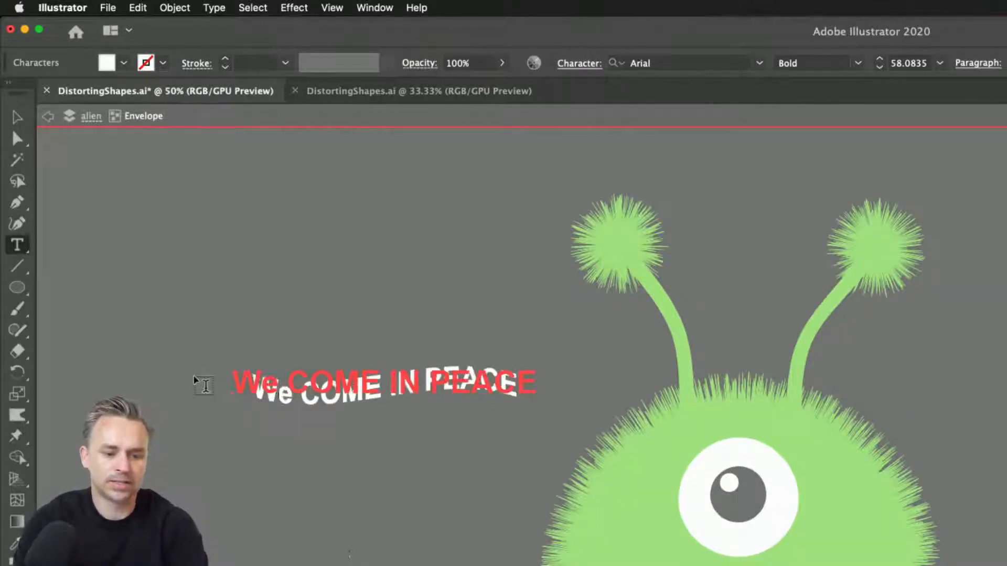
key(BackSpace)
text(E)
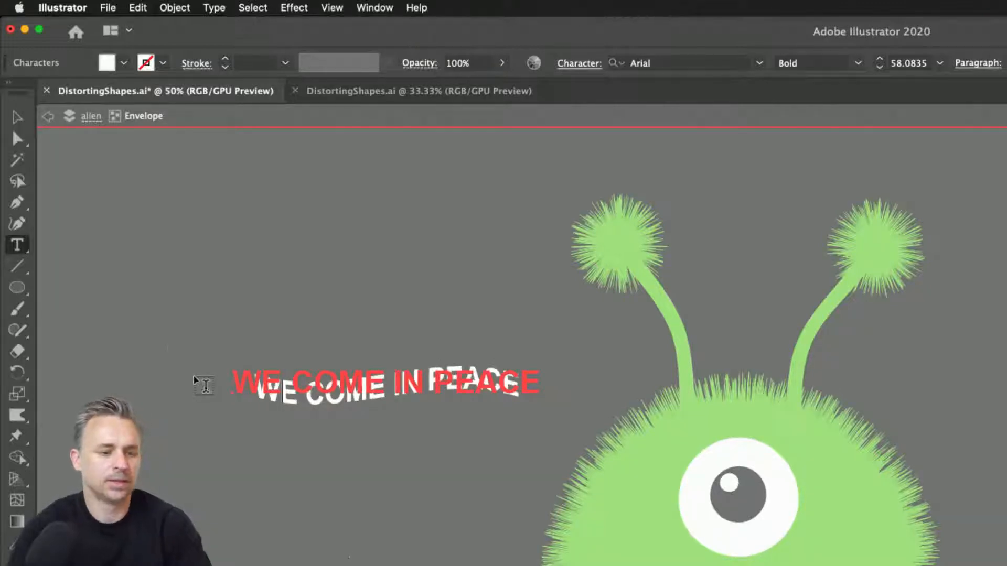
click(47, 116)
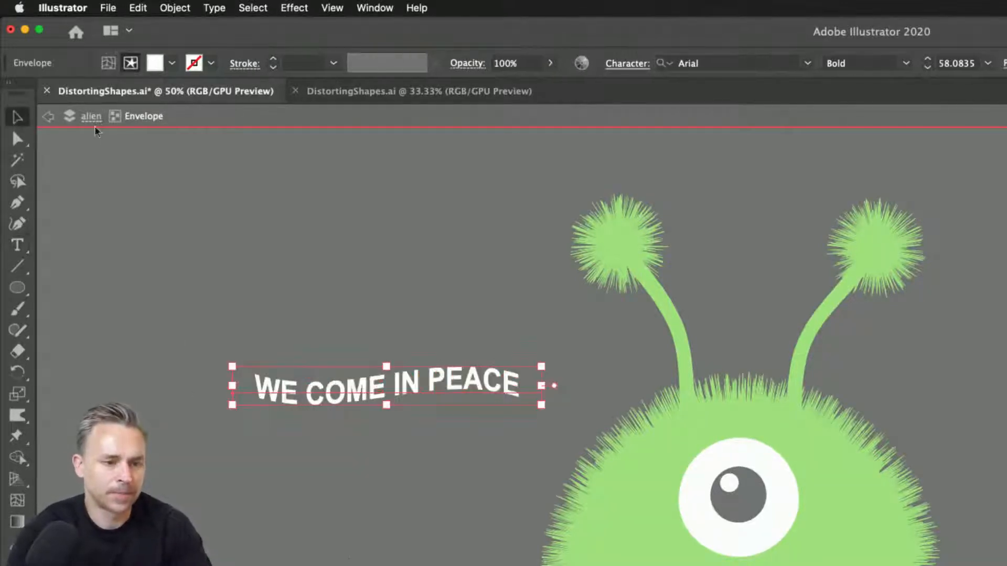
click(88, 118)
click(48, 116)
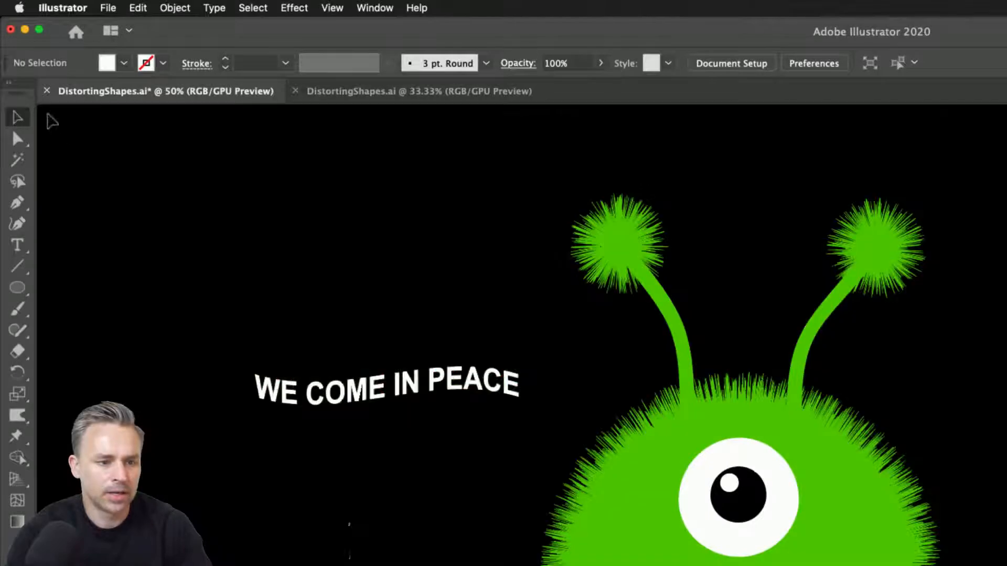
drag(328, 417, 284, 368)
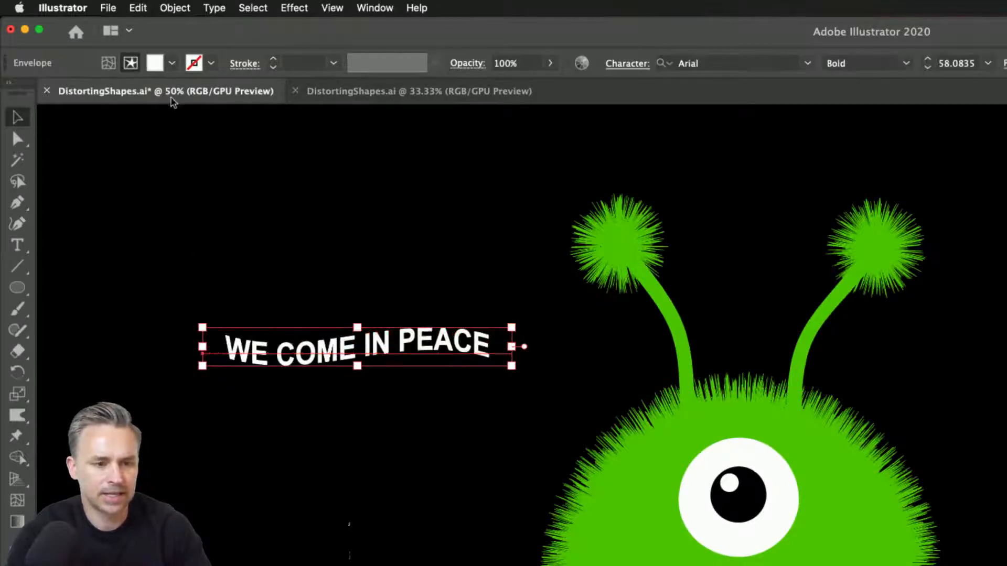
double_click(260, 361)
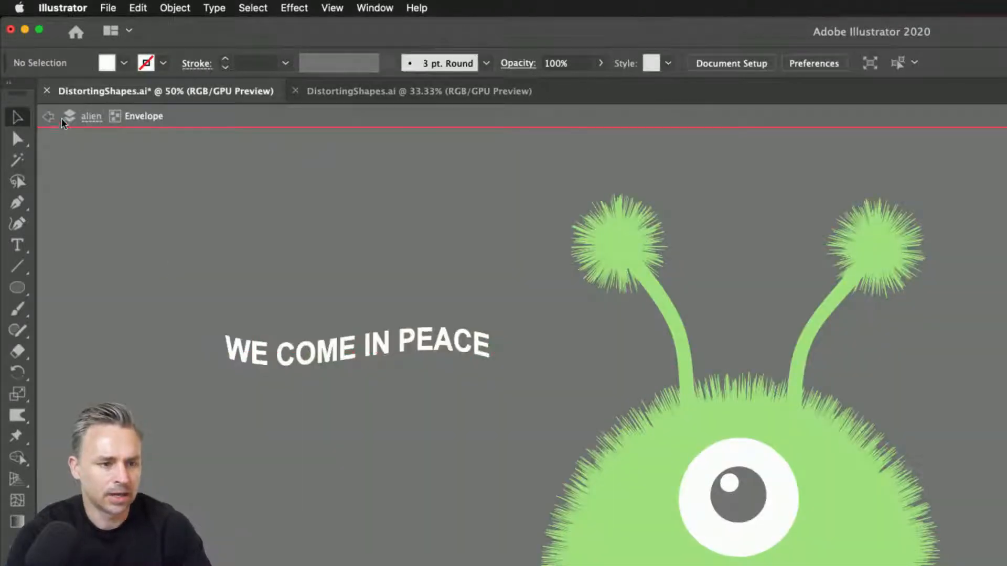
click(86, 116)
click(48, 116)
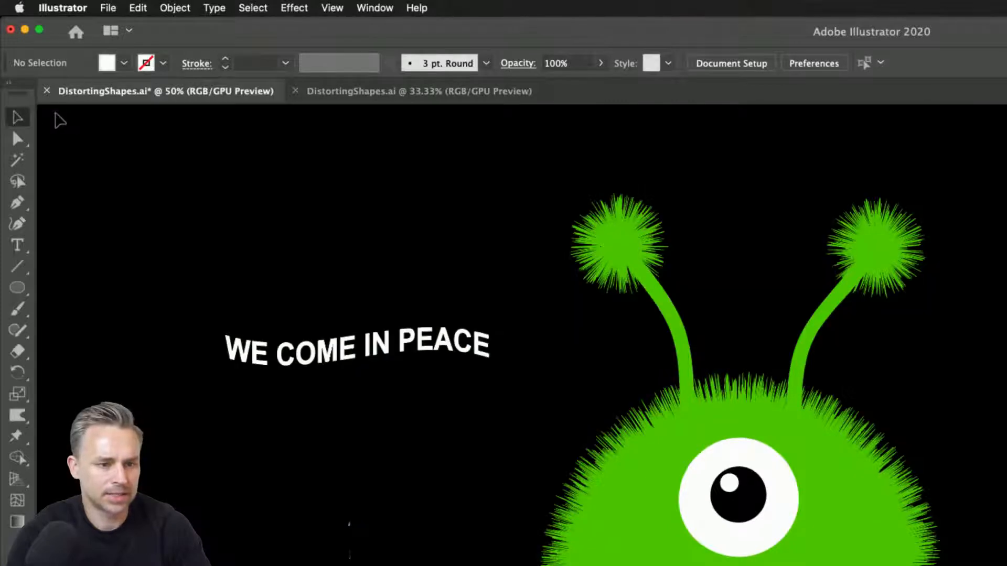
Select the warped text and switch it from editing contents to editing the envelope.
click(279, 365)
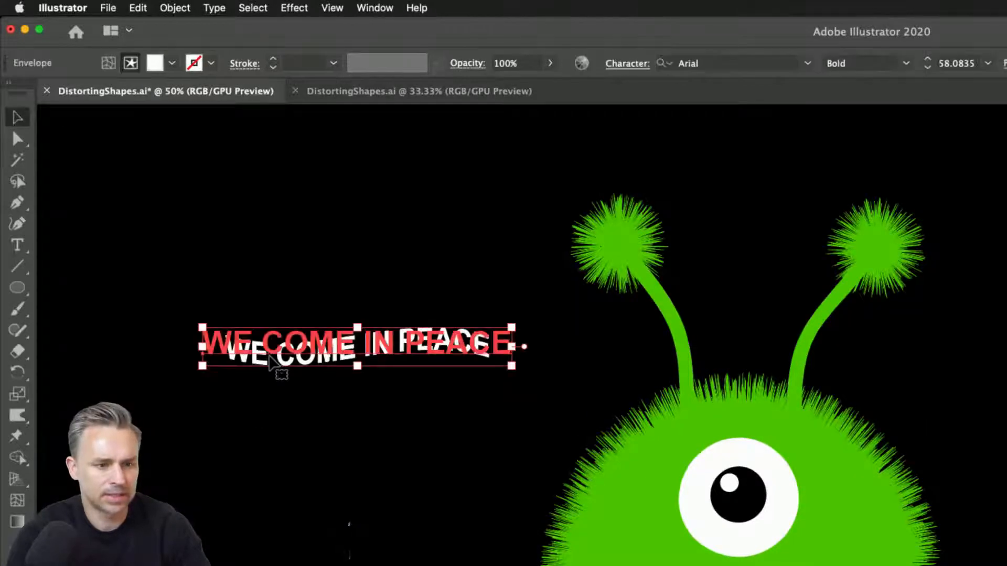
click(108, 63)
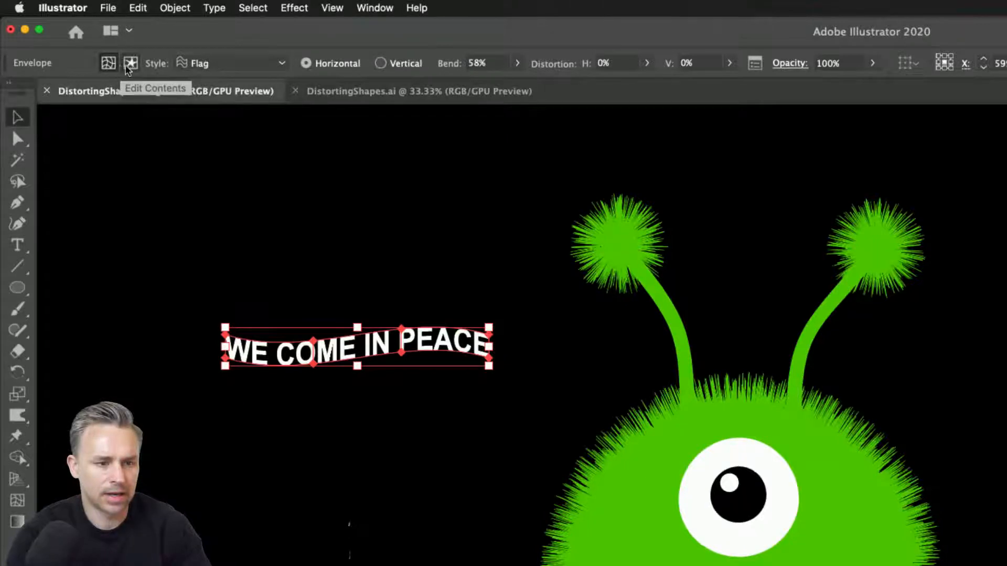
click(222, 66)
click(221, 64)
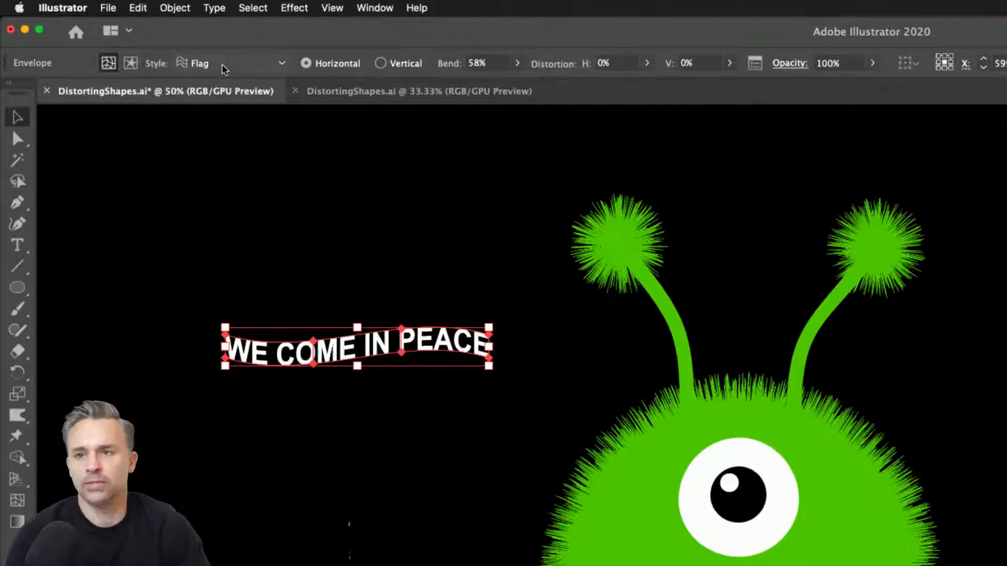
click(402, 190)
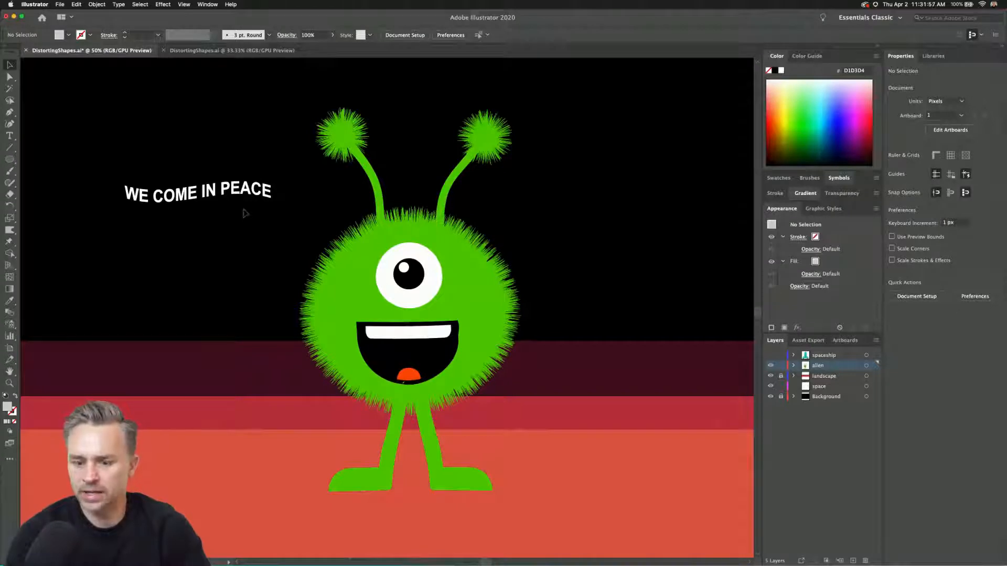
Isolate the warped message's envelope and select all of its "WE COME IN PEACE" characters for editing.
double_click(176, 195)
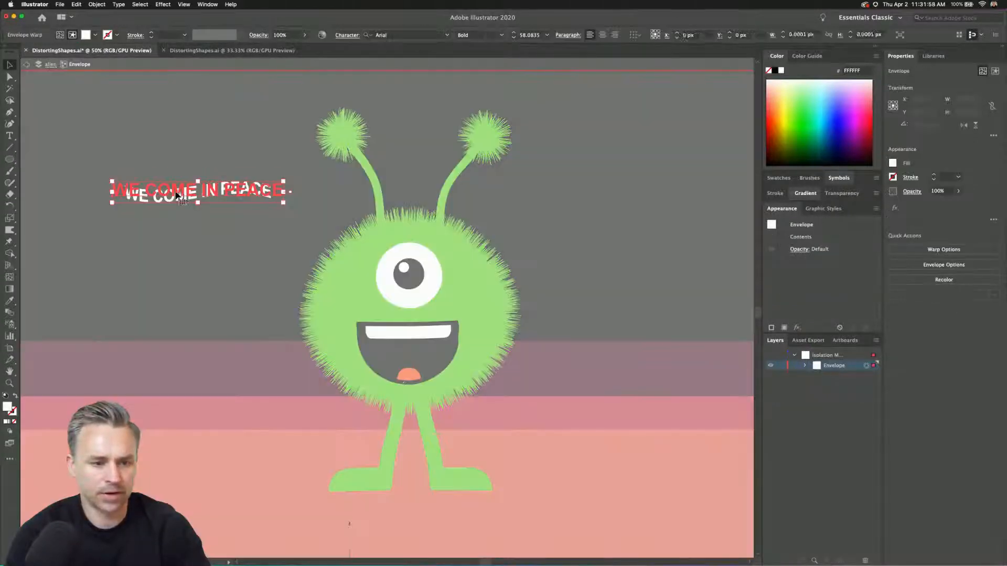
click(100, 202)
click(187, 196)
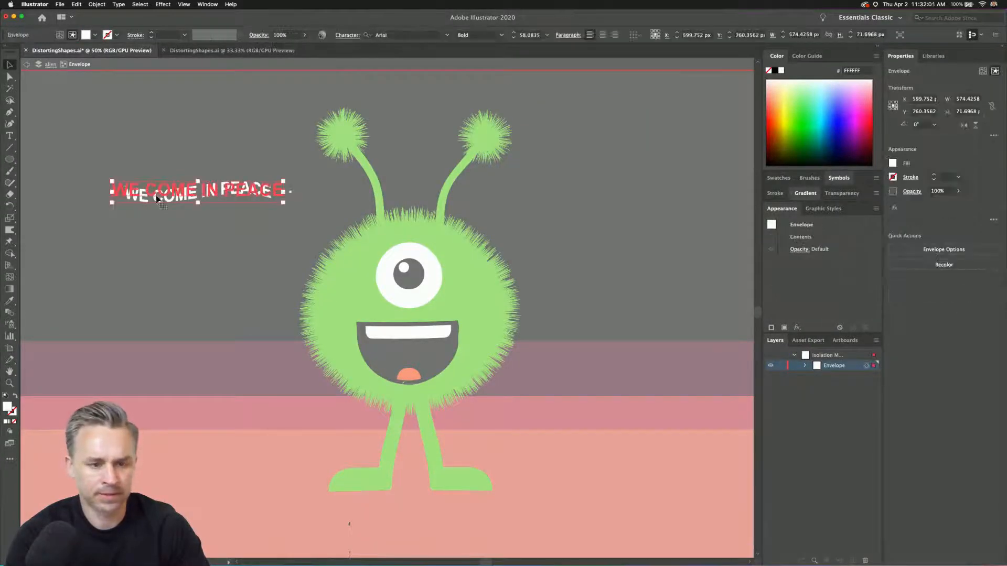
double_click(187, 195)
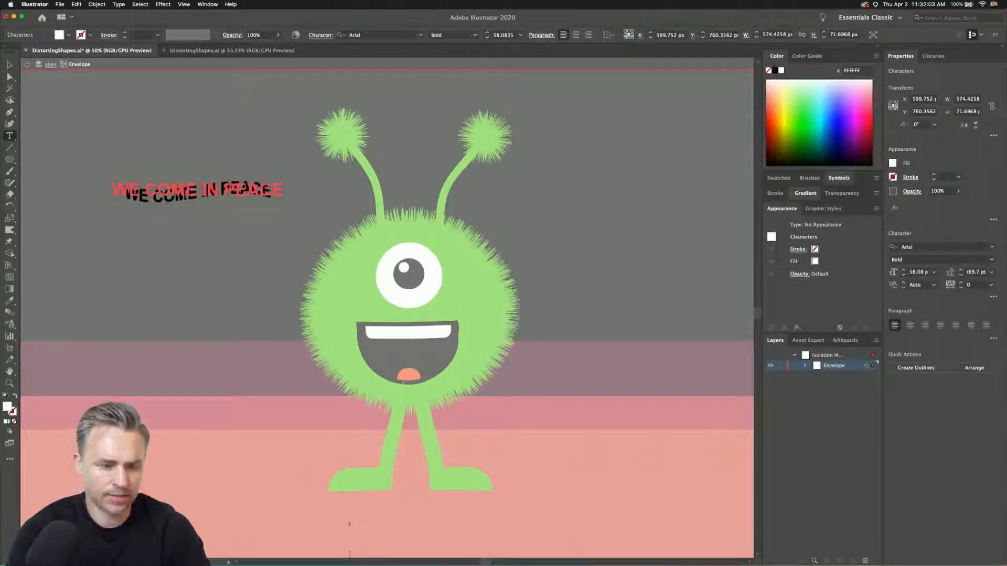
Change the message text's font to Fusaka Std from the decorative fonts.
click(991, 247)
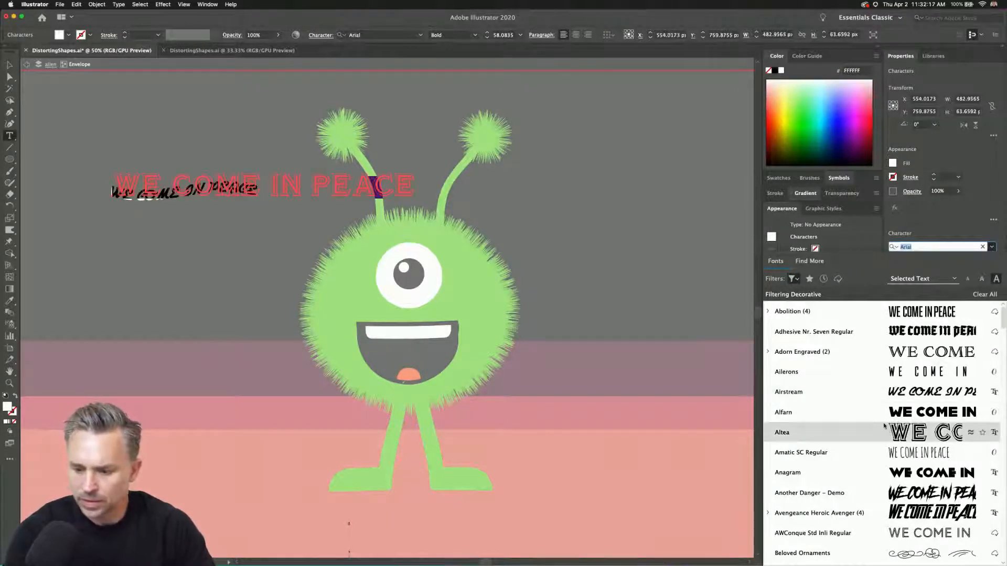
scroll(885, 427, down, 10)
scroll(885, 427, down, 12)
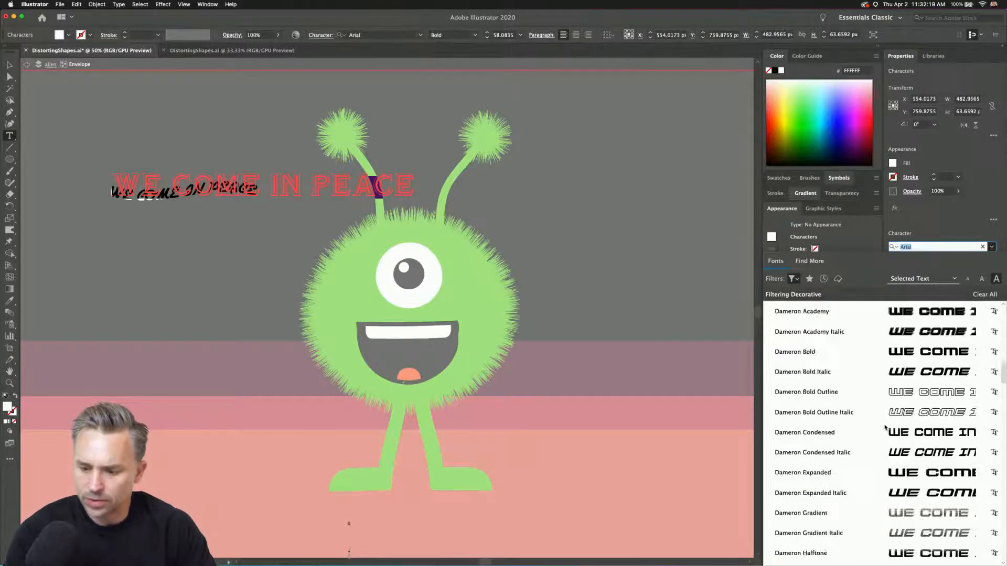
scroll(878, 432, down, 2)
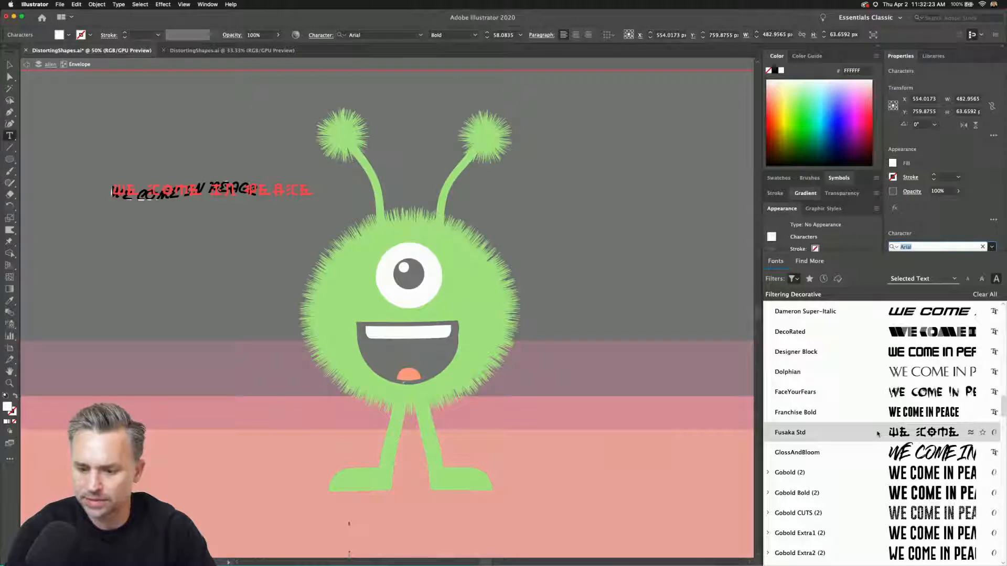
click(878, 433)
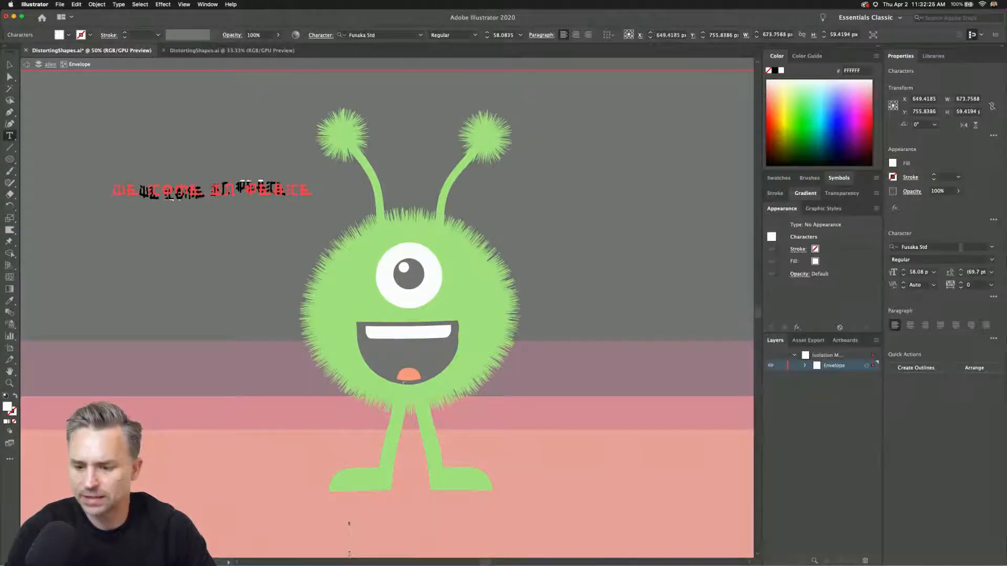
Preview other decorative fonts on the message, keep Fusaka Std, and exit the envelope's isolation mode.
click(992, 249)
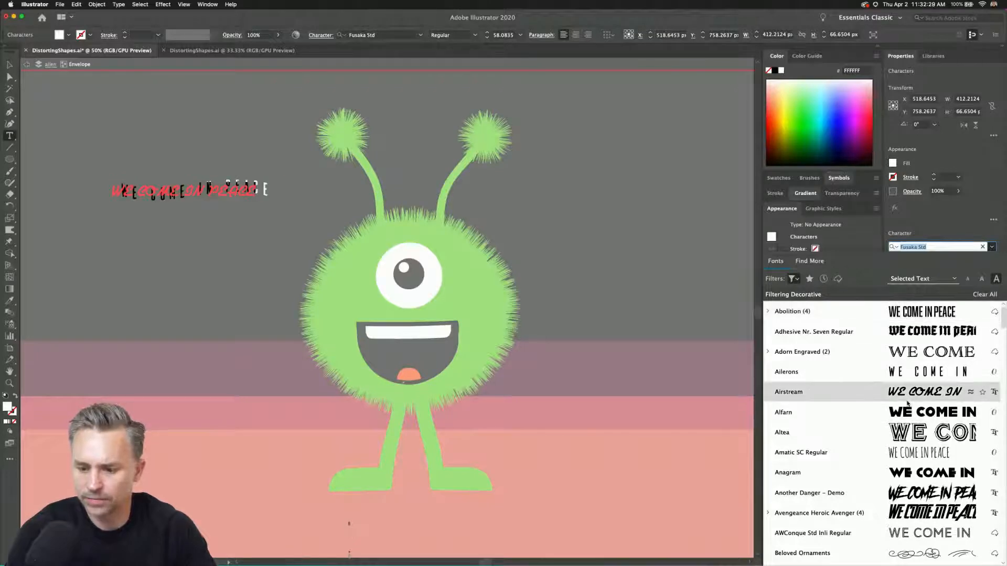
scroll(910, 402, down, 20)
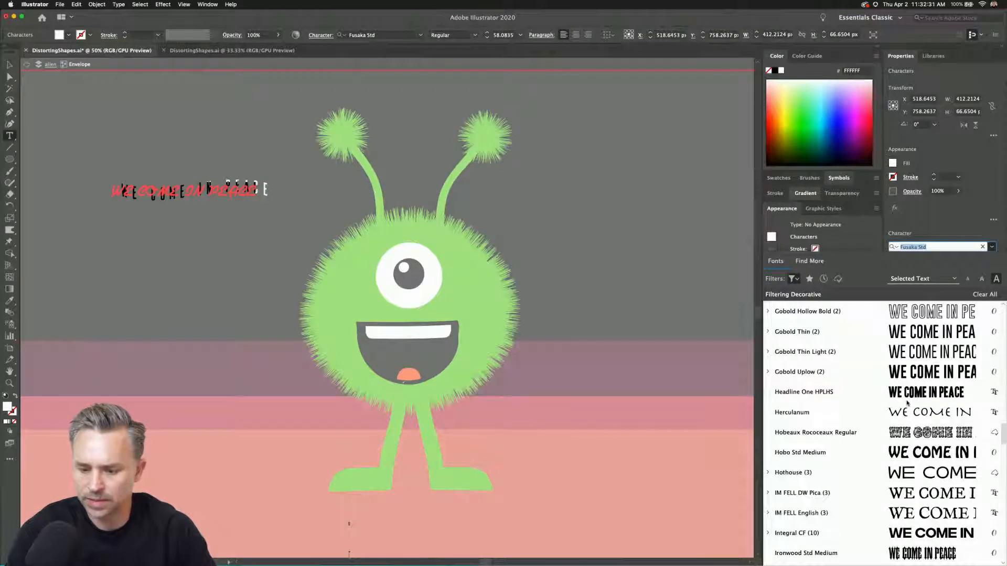
scroll(907, 403, up, 5)
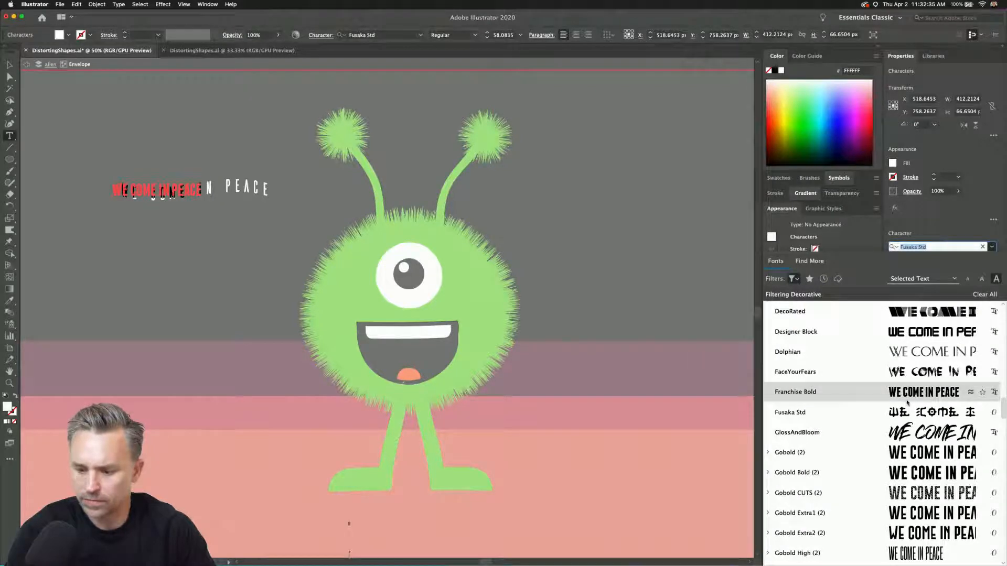
scroll(907, 402, up, 5)
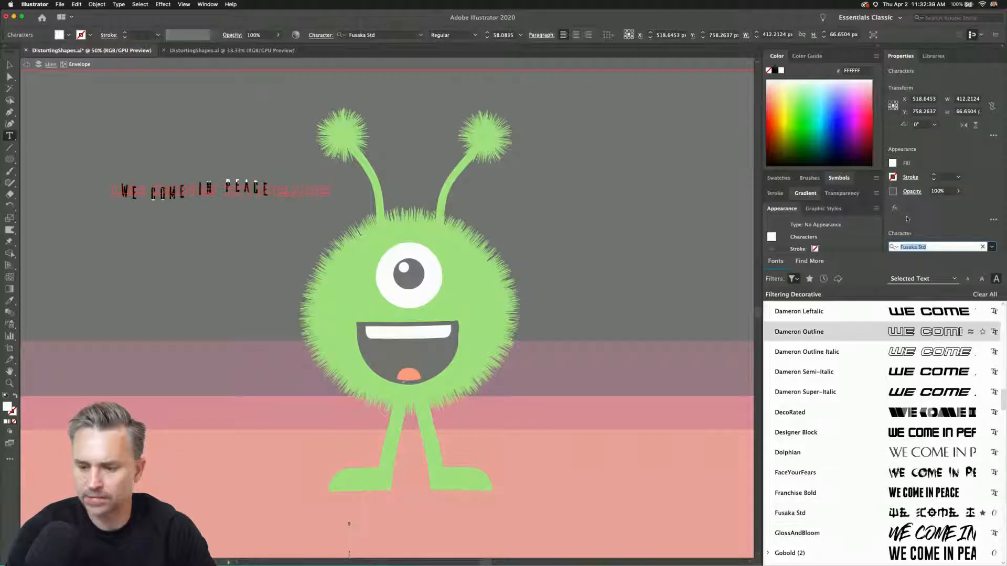
click(850, 512)
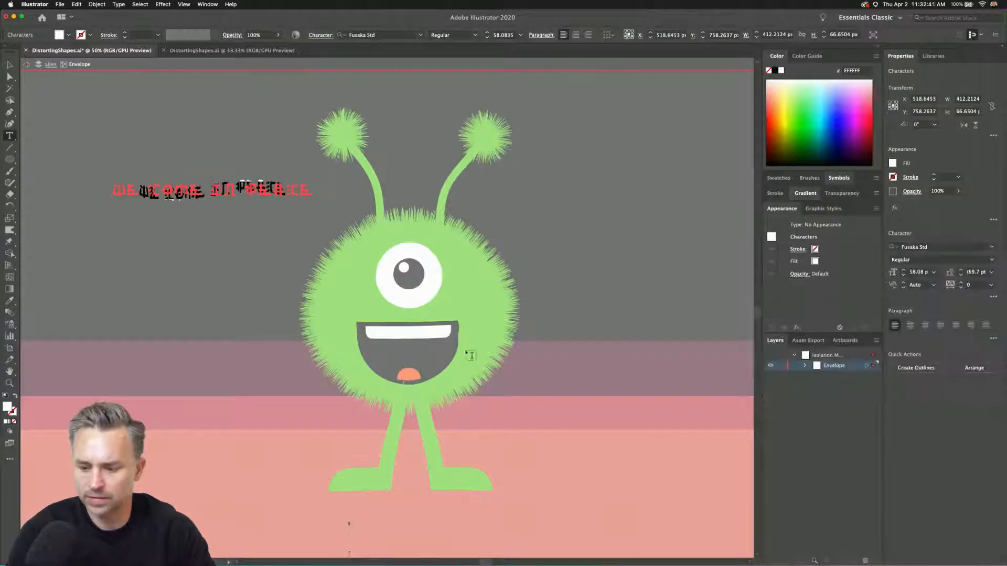
click(8, 64)
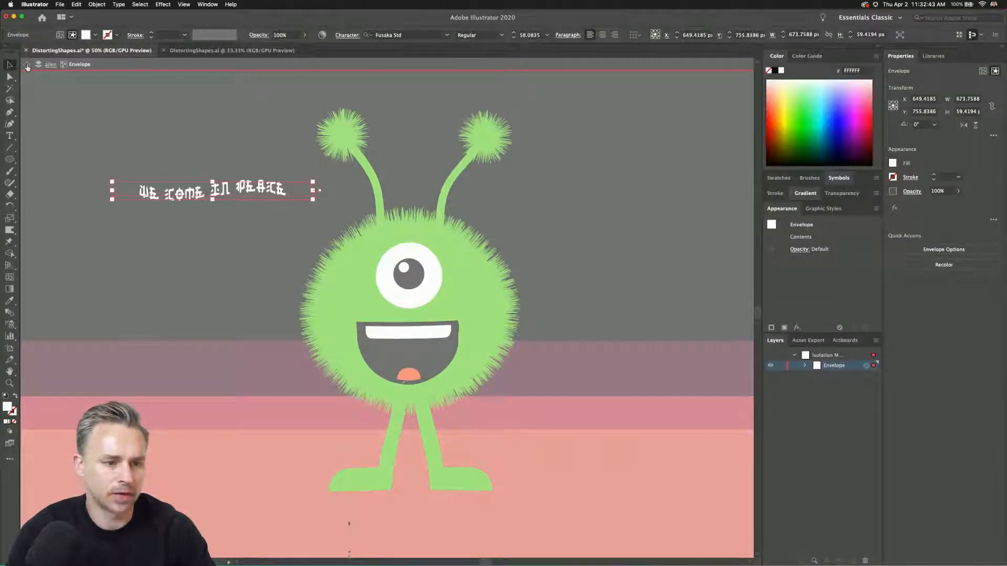
click(28, 66)
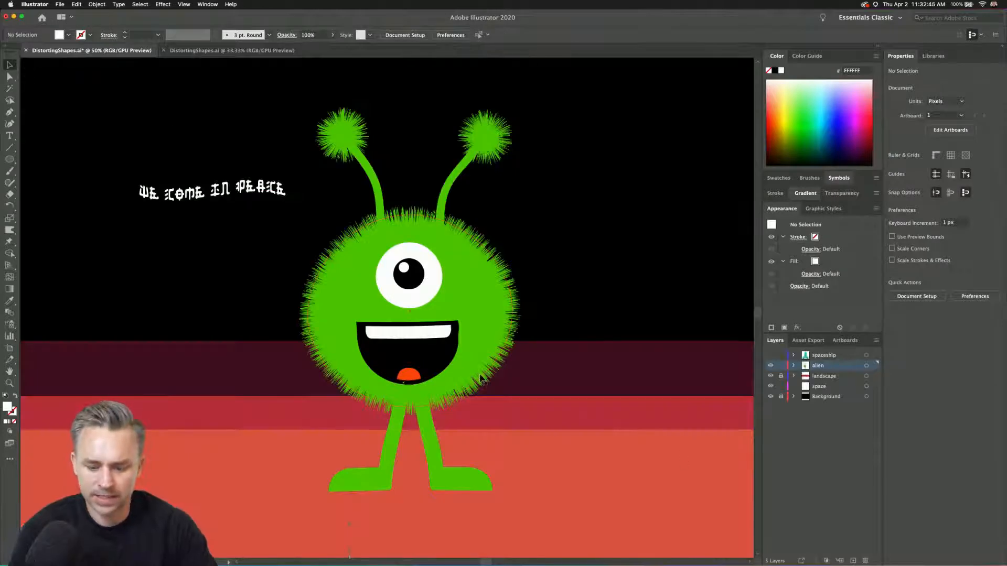
Move the "Distort Using: Envelope Distort (text), Effects, Puppet Warp, Warp Tools" heading above the artboard and deselect it.
key(super+minus)
key(super+minus)
key(super+minus)
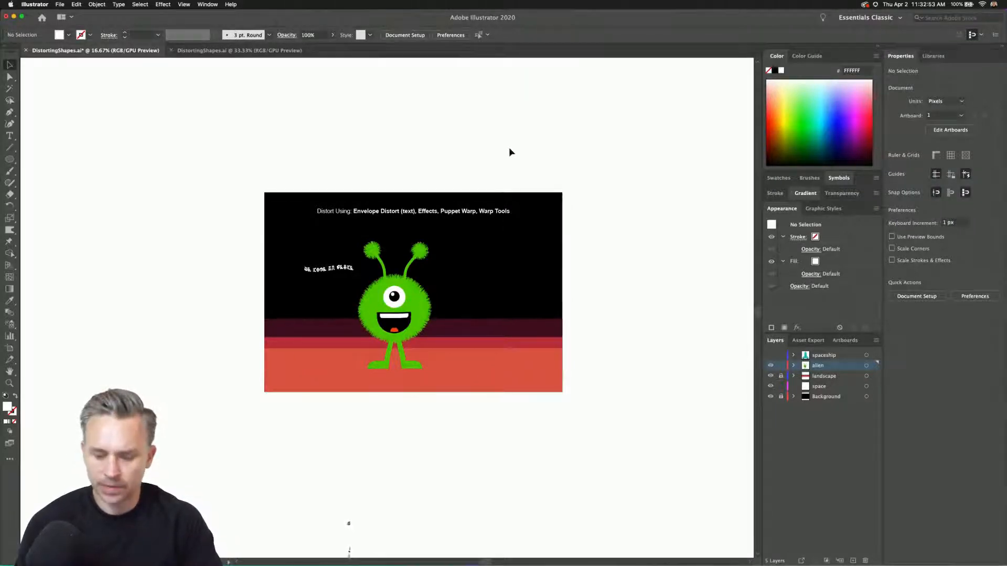
scroll(509, 152, left, 2)
scroll(508, 152, right, 4)
click(367, 214)
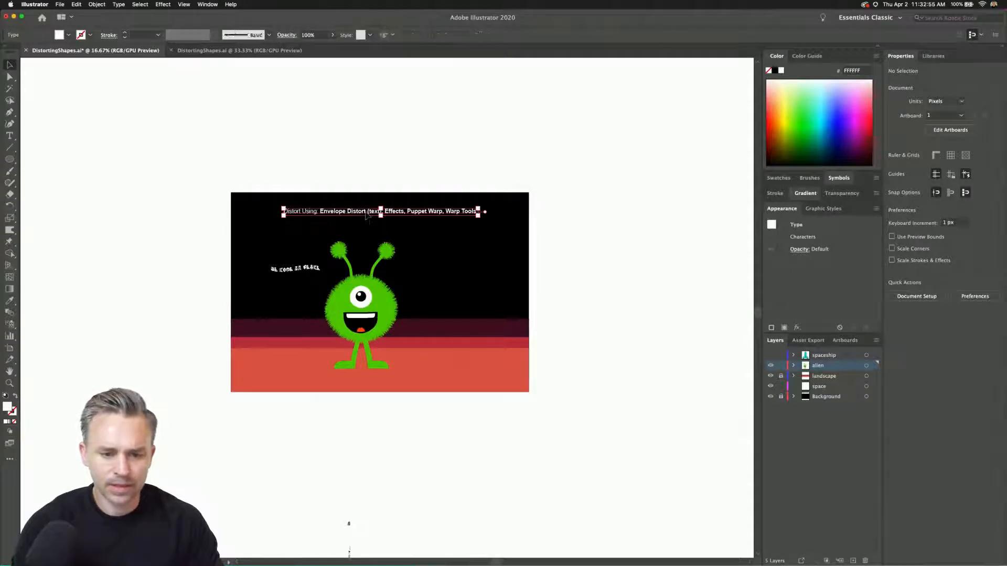
drag(367, 214, 370, 174)
click(219, 234)
key(super+equal)
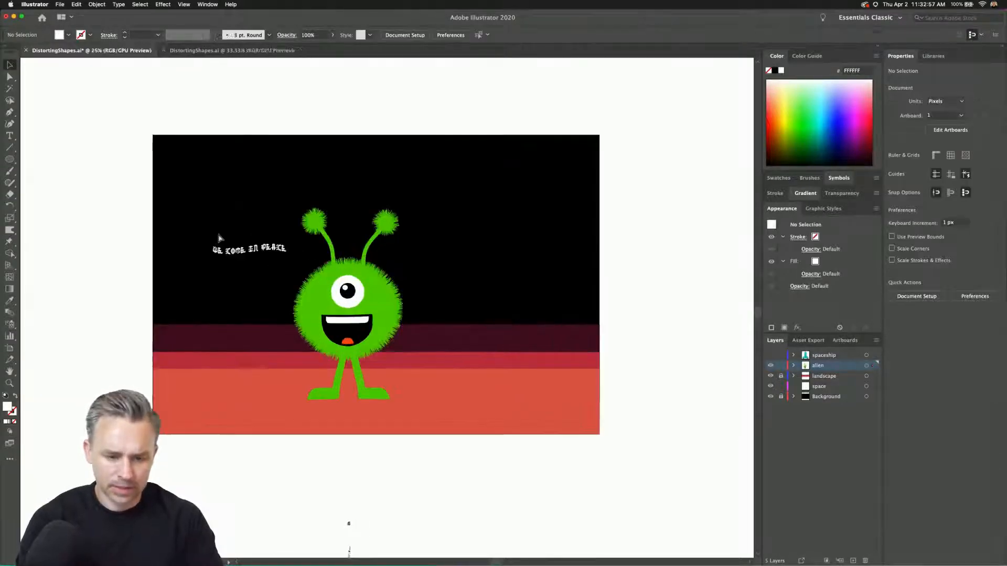
key(super+equal)
drag(261, 255, 286, 281)
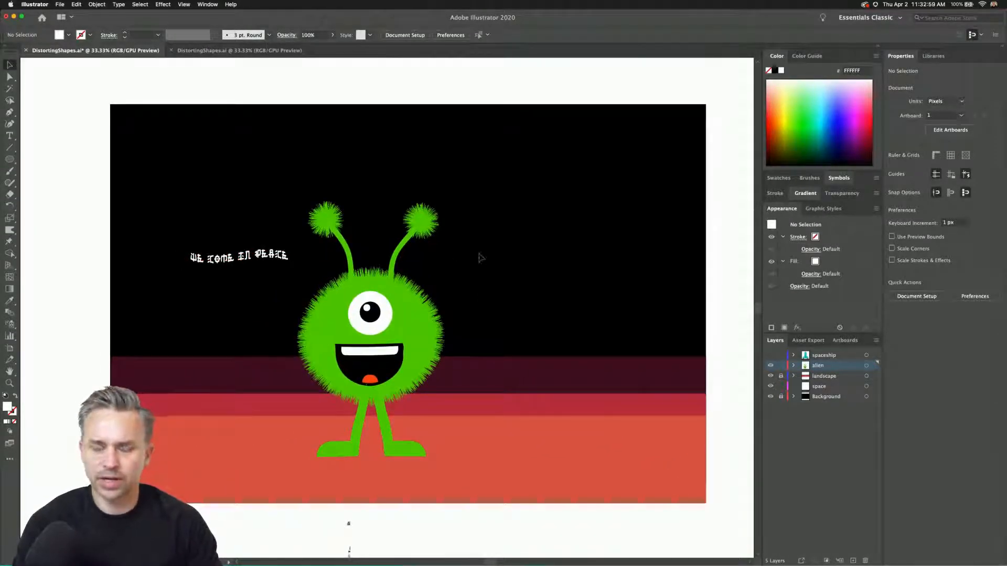
Unlock the landscape layer and select its horizontal ground rectangles.
click(931, 56)
click(876, 56)
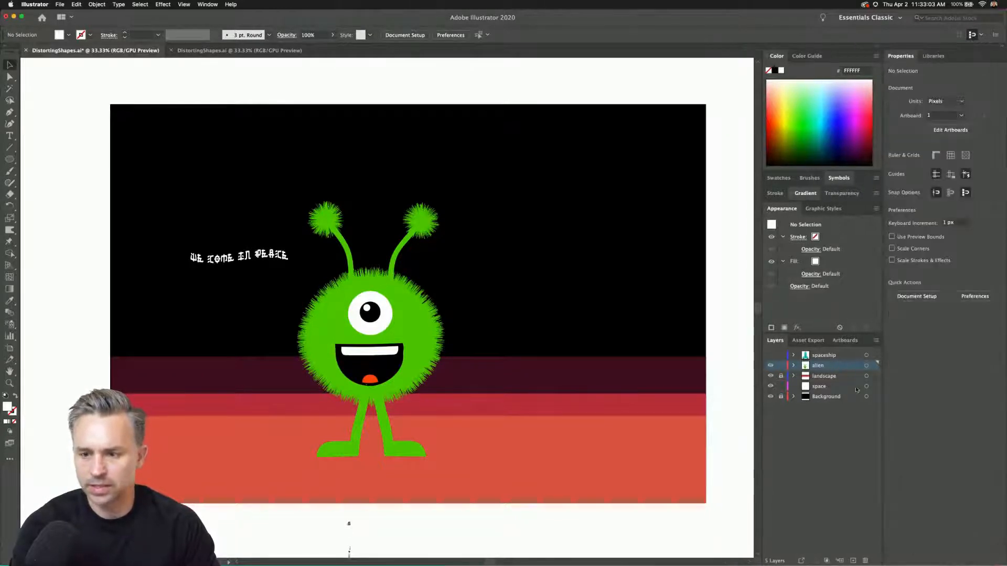
click(815, 399)
click(778, 377)
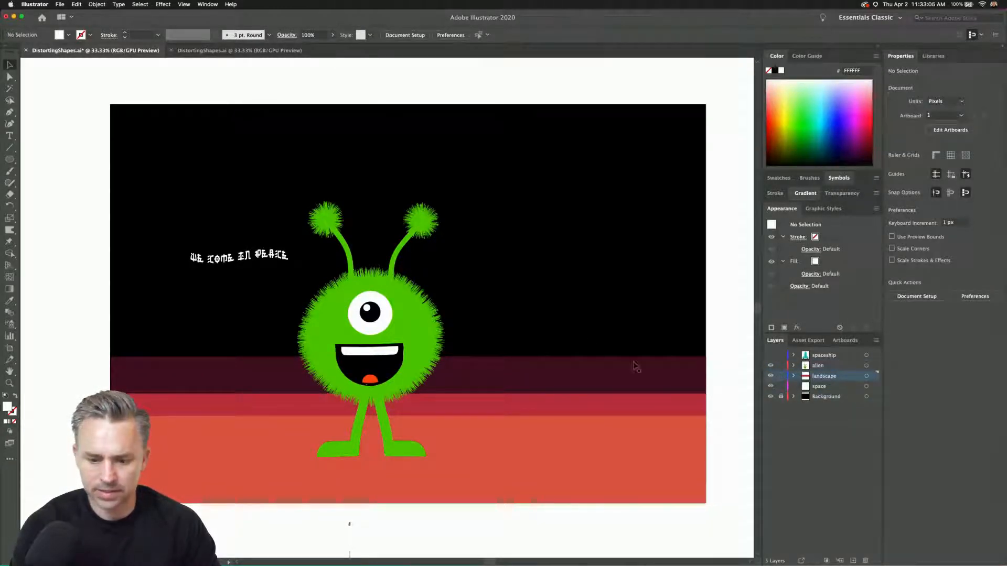
click(632, 487)
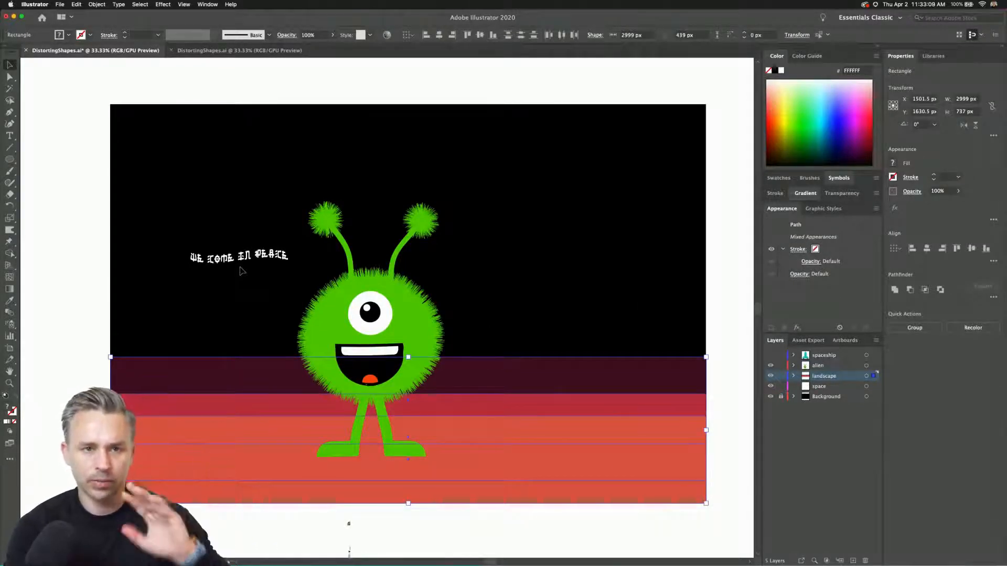
Activate the Warp Tool and accept its brush options of 500 px width and height with 60% intensity.
click(9, 230)
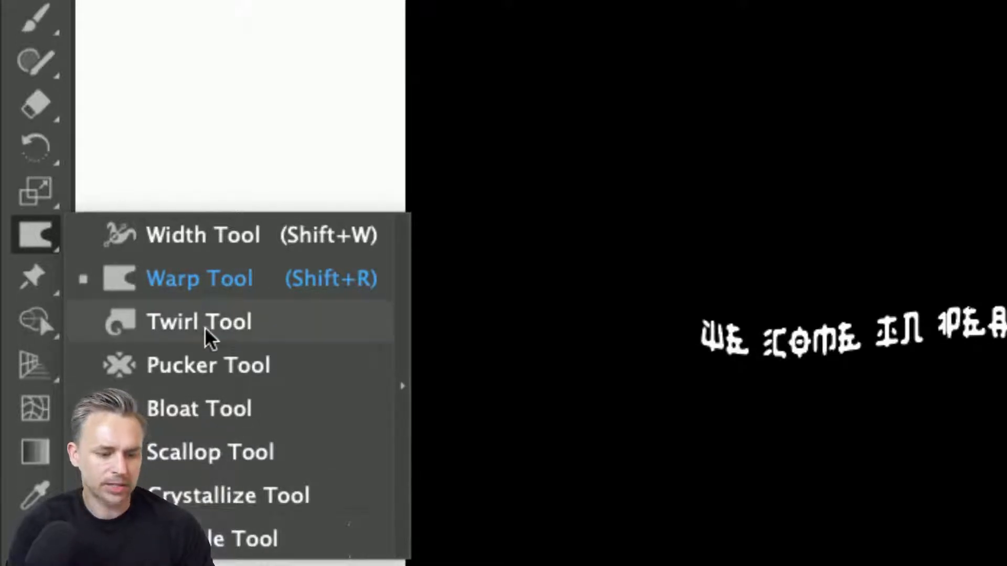
click(198, 279)
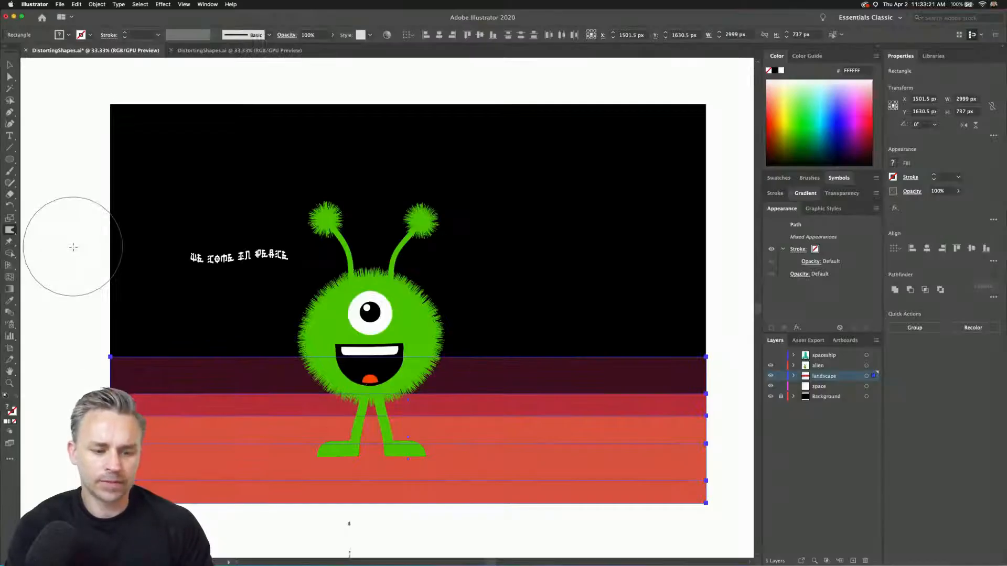
double_click(11, 232)
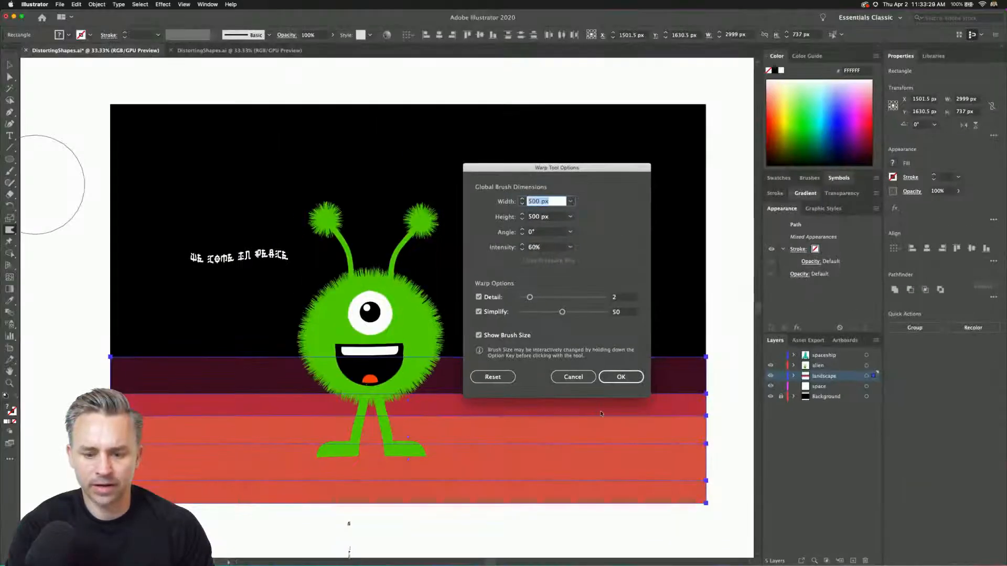
click(621, 377)
Warp the landscape bands upward to the right of the alien, forming rolling hills and three peaks along the horizon.
drag(578, 416, 582, 394)
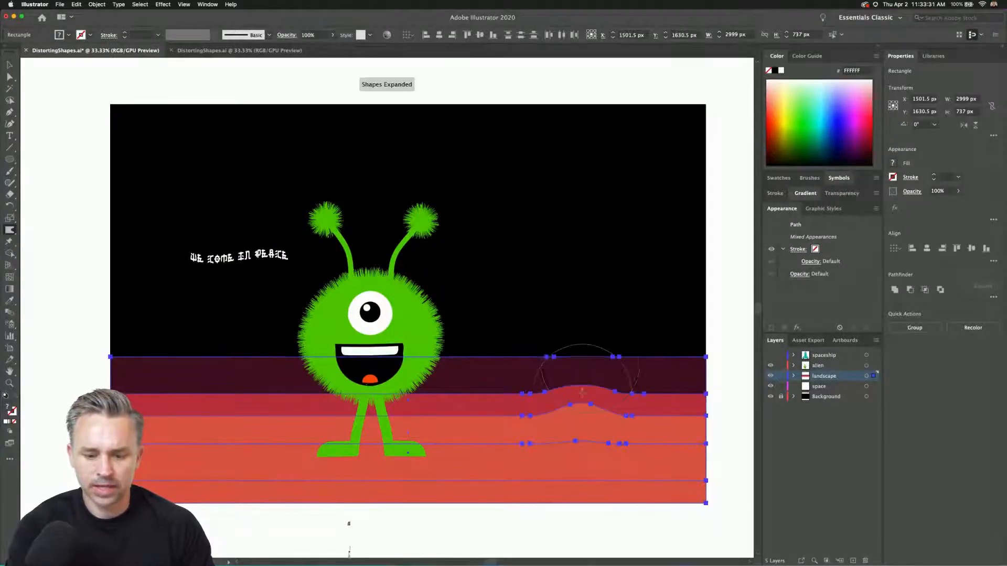
drag(598, 356, 601, 322)
drag(638, 355, 631, 314)
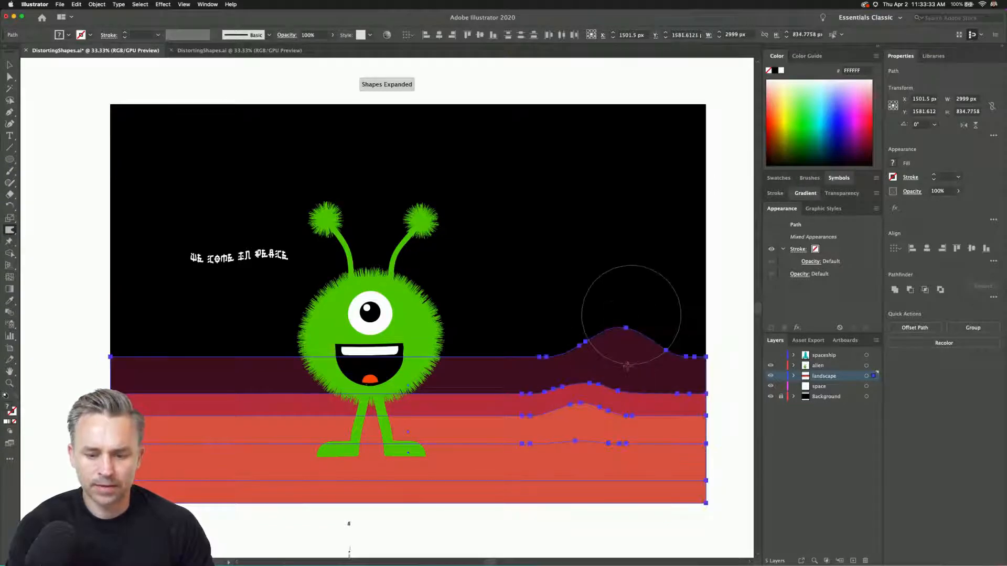
drag(639, 419, 640, 397)
drag(465, 418, 463, 396)
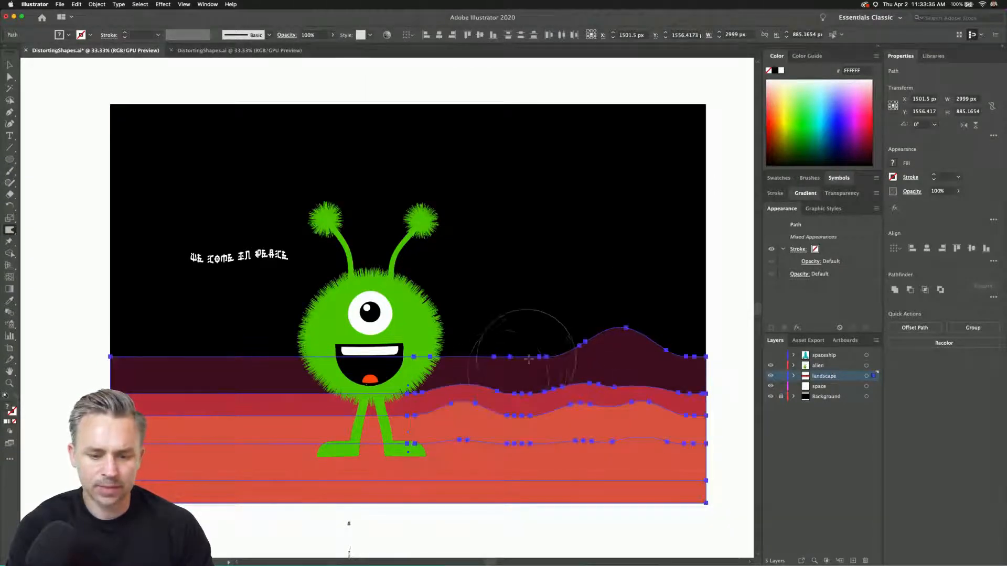
drag(529, 359, 531, 260)
drag(459, 357, 462, 272)
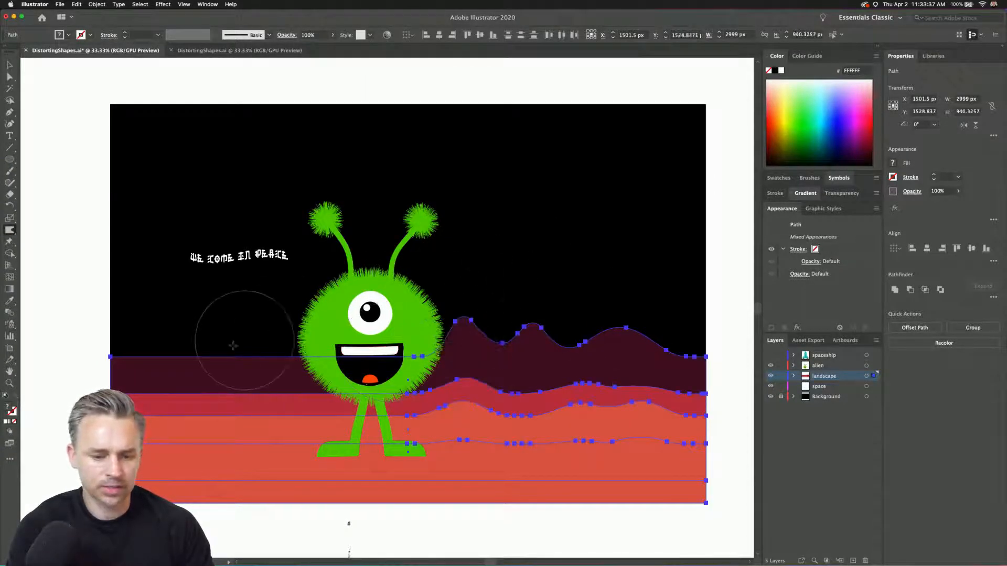
Warp the landscape bands upward to the left of the alien into a tall horizon peak and gentle foreground hills.
drag(157, 351, 162, 265)
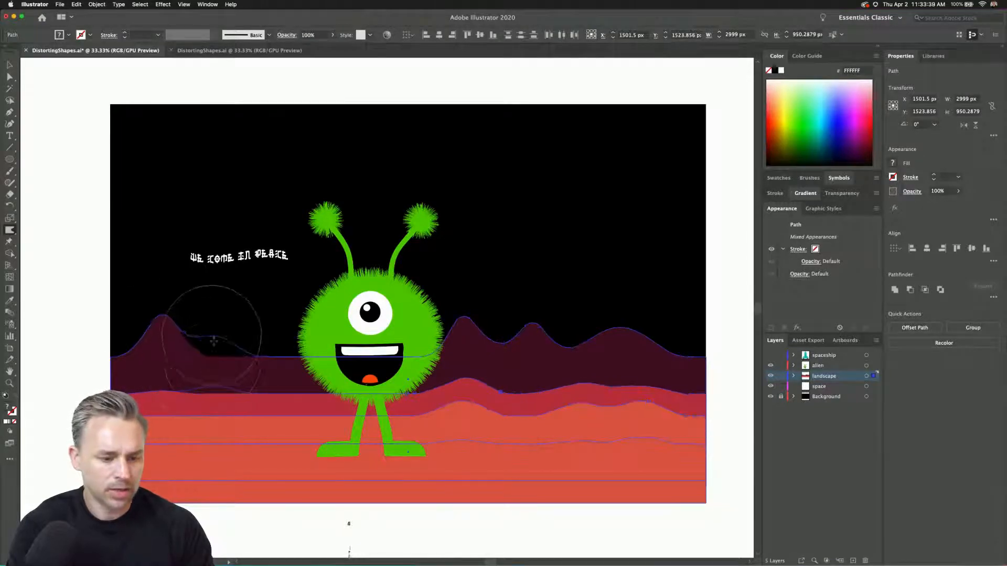
drag(213, 341, 213, 338)
drag(231, 420, 233, 398)
mouse_move(290, 445)
mouse_down()
mouse_move(291, 429)
mouse_move(332, 430)
mouse_up()
drag(178, 438, 178, 415)
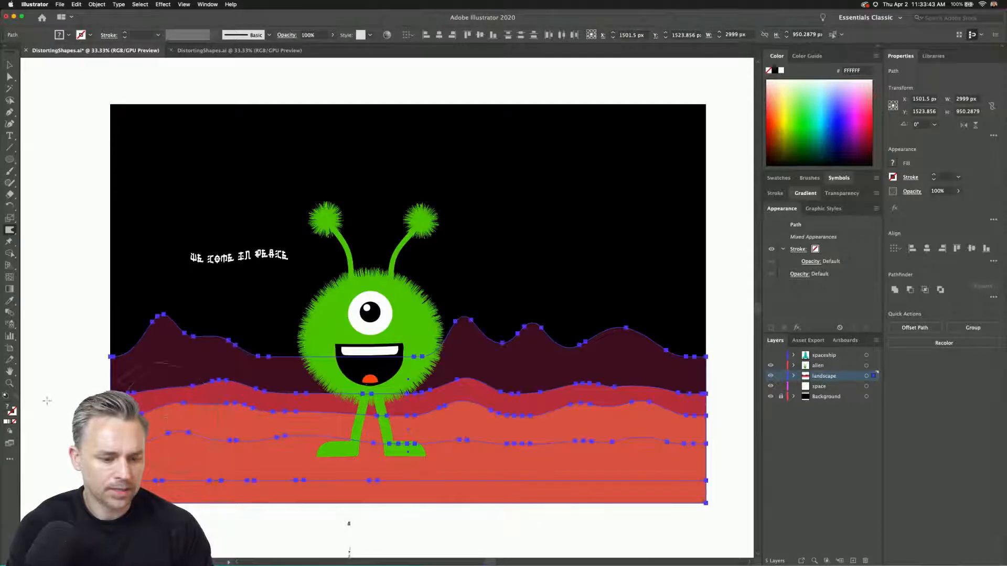
Set the Warp Tool brush to 100 px width and height with 100% intensity.
double_click(10, 231)
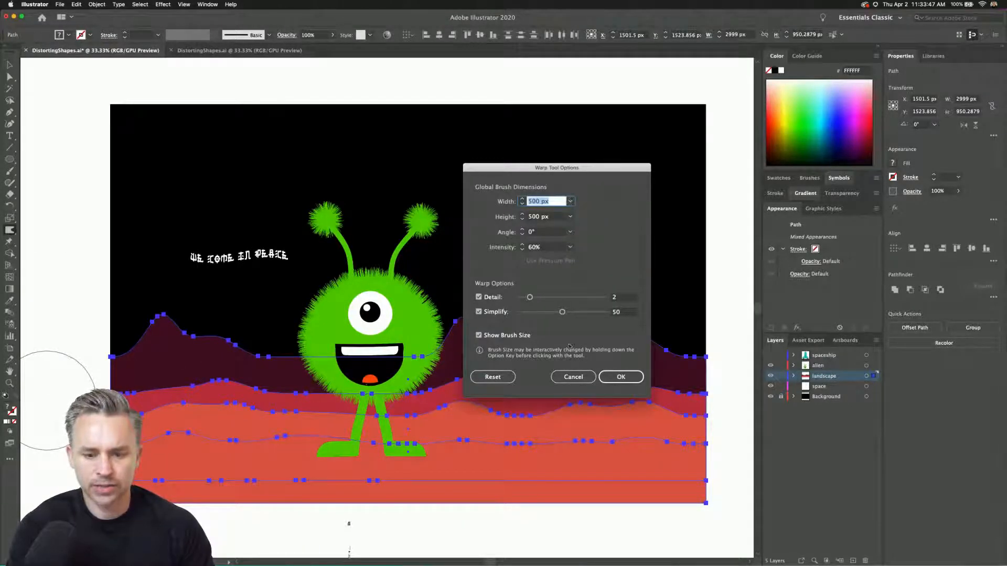
click(571, 248)
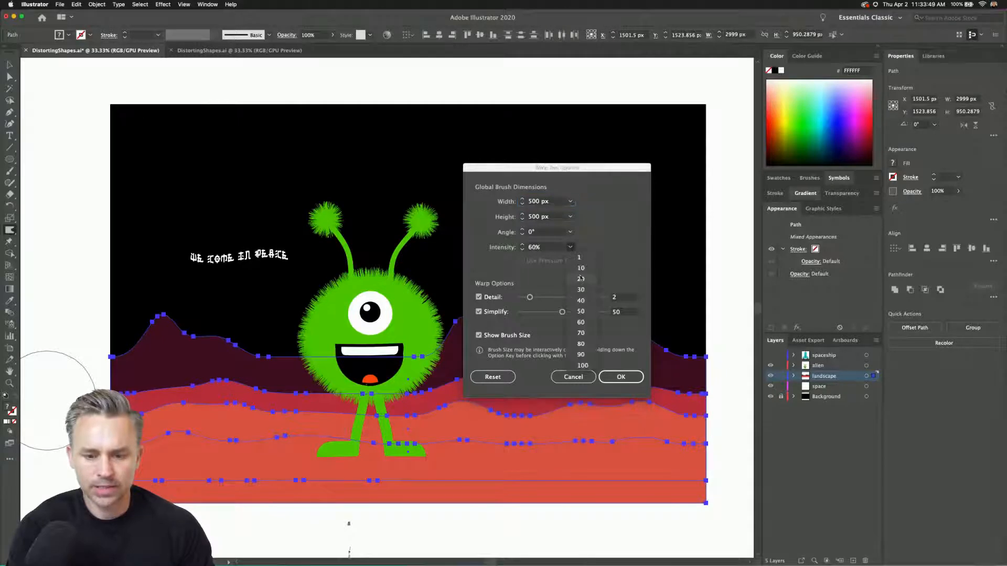
click(580, 364)
click(554, 204)
text(1)
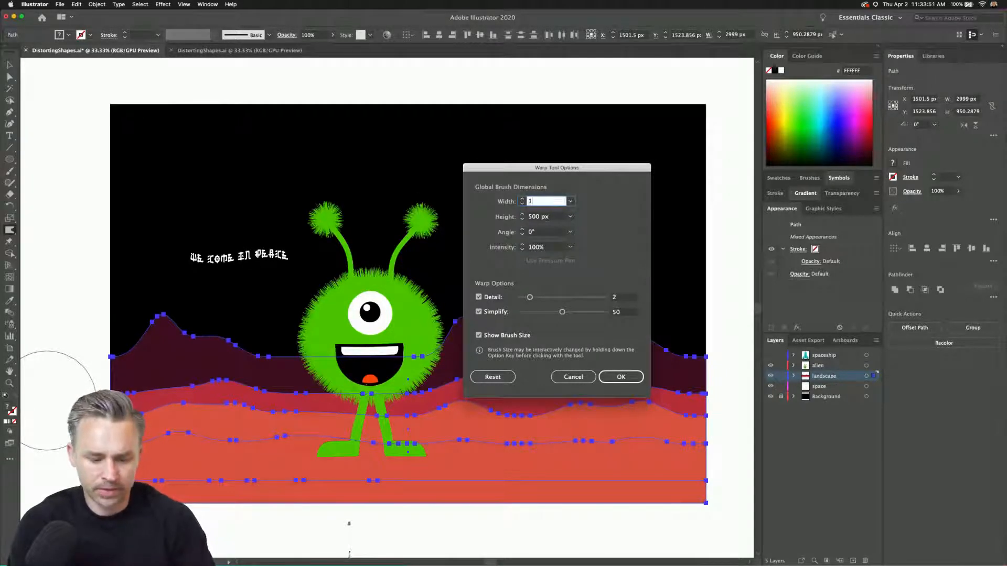
text(00)
key(Tab)
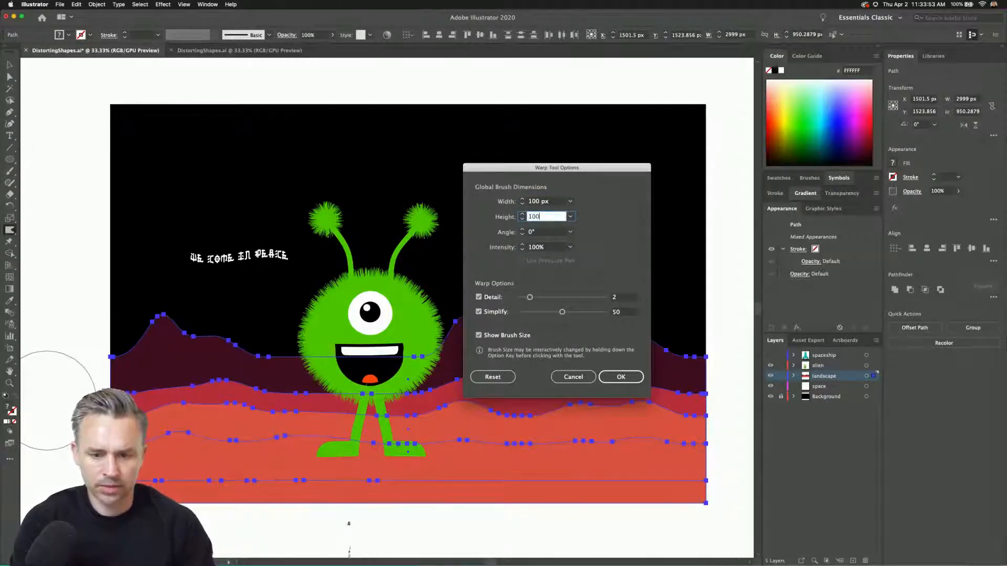
text(100)
key(Return)
Warp the dark back ridge on the landscape's right side upward into tall, narrow spires, enlarging the brush for the broader ones.
drag(604, 343, 610, 263)
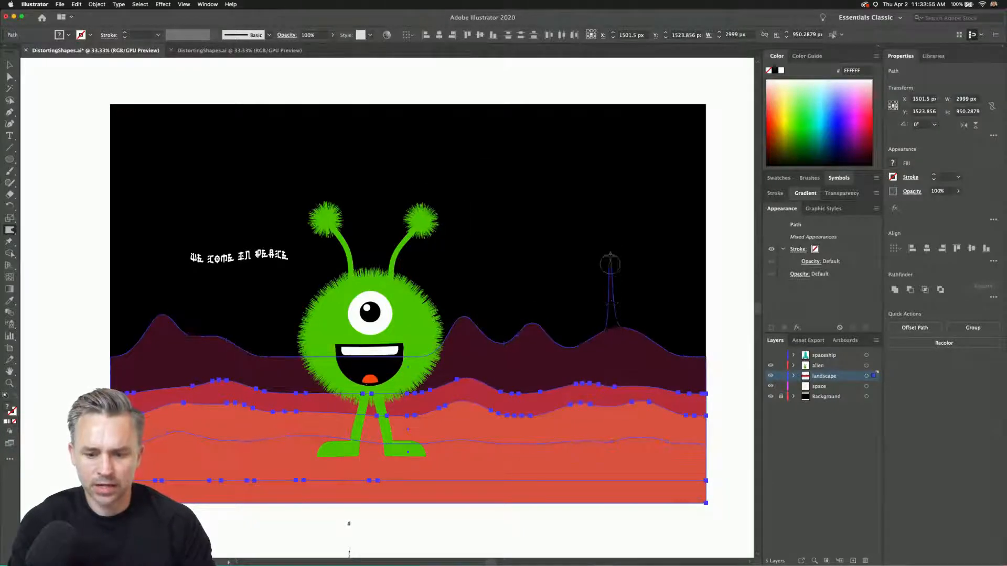
drag(566, 349, 567, 250)
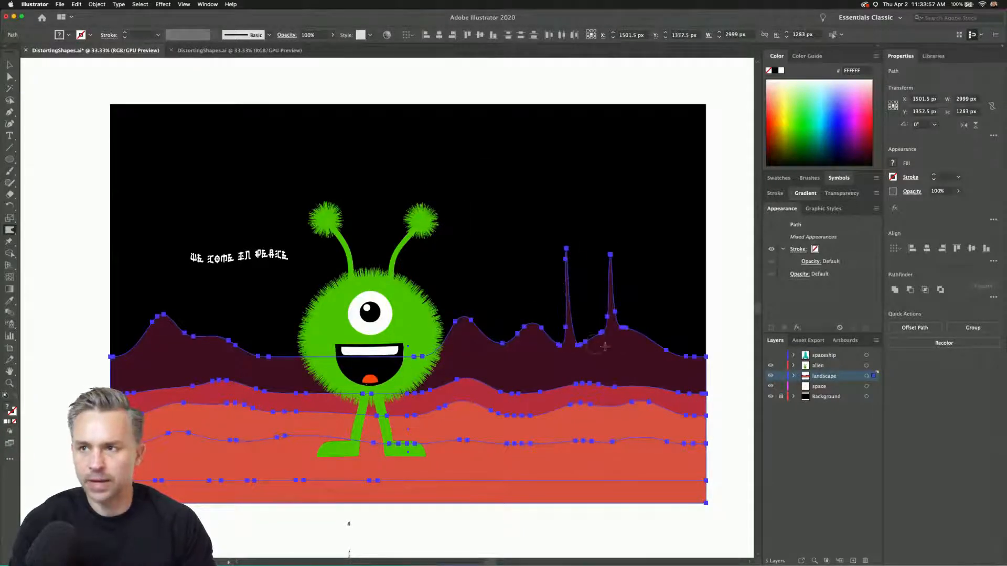
drag(624, 335, 622, 240)
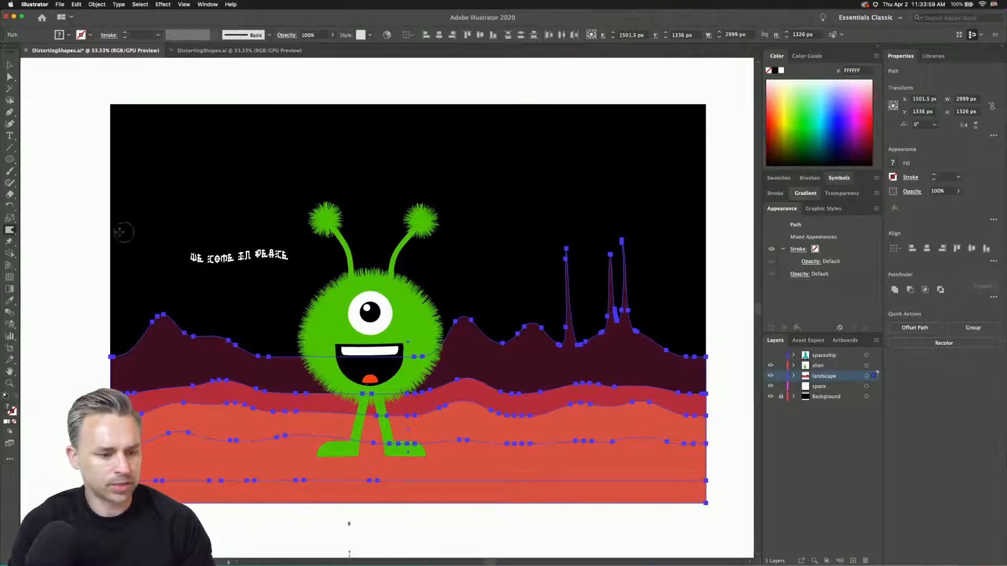
drag(526, 283, 539, 305)
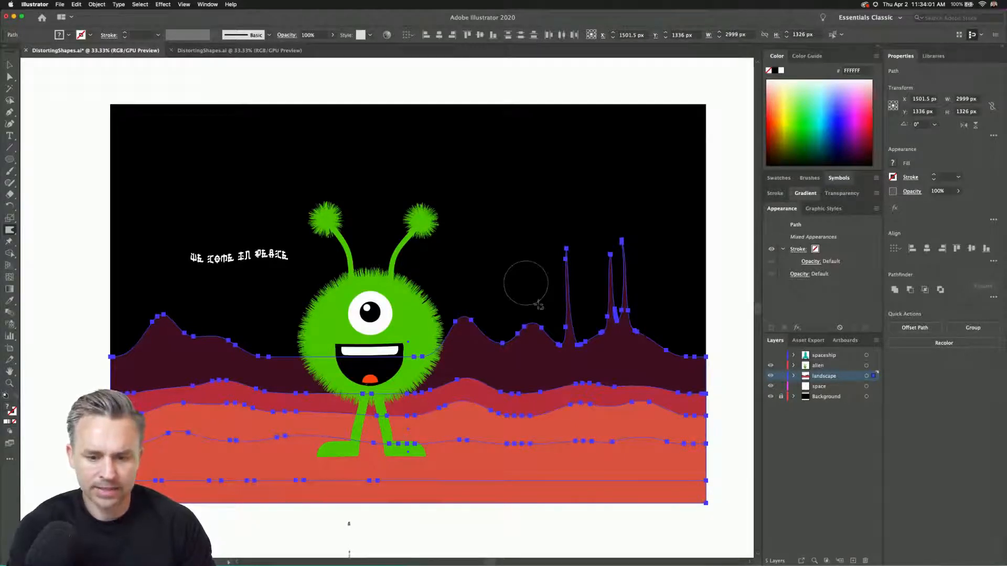
mouse_move(615, 351)
mouse_down()
mouse_move(614, 192)
mouse_move(634, 289)
mouse_move(624, 188)
mouse_move(592, 271)
mouse_move(593, 245)
mouse_up()
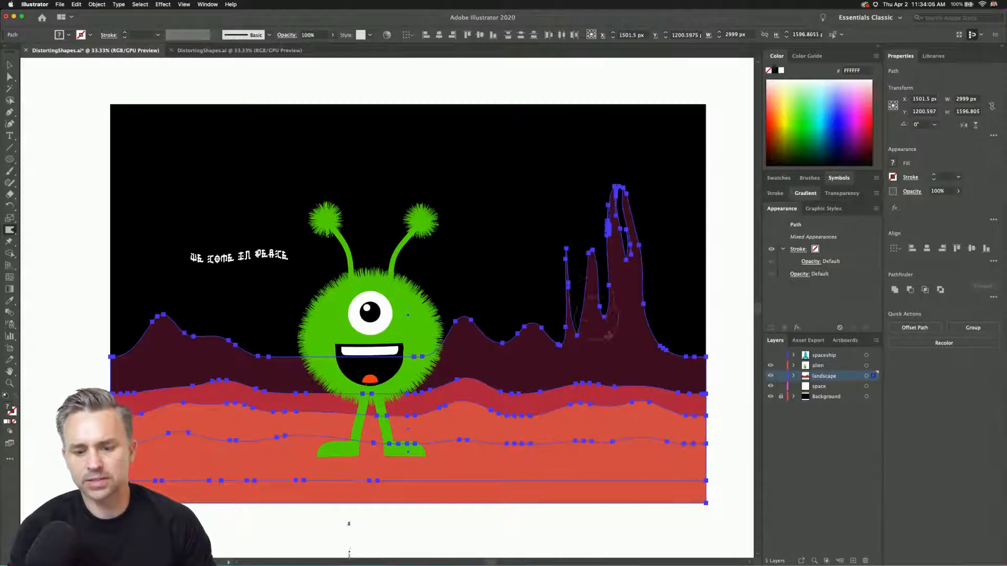
drag(670, 341, 637, 265)
Warp the red and orange bands below the spires into pointed foreground peaks, and raise the dark ridge beside the leftmost spire.
drag(595, 378, 594, 326)
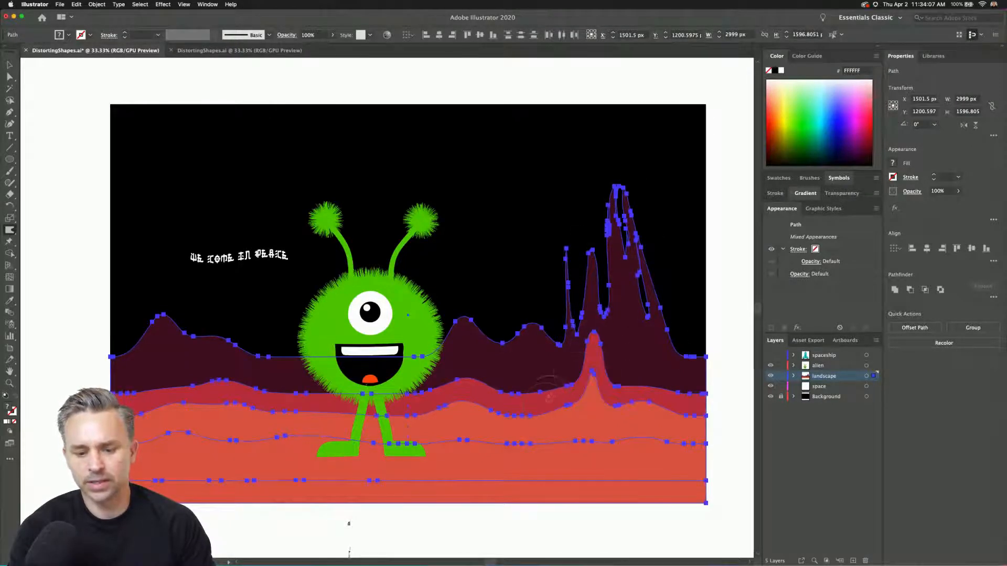
drag(550, 401, 559, 371)
mouse_move(632, 402)
mouse_down()
mouse_move(623, 365)
mouse_move(647, 360)
mouse_up()
drag(543, 334, 561, 270)
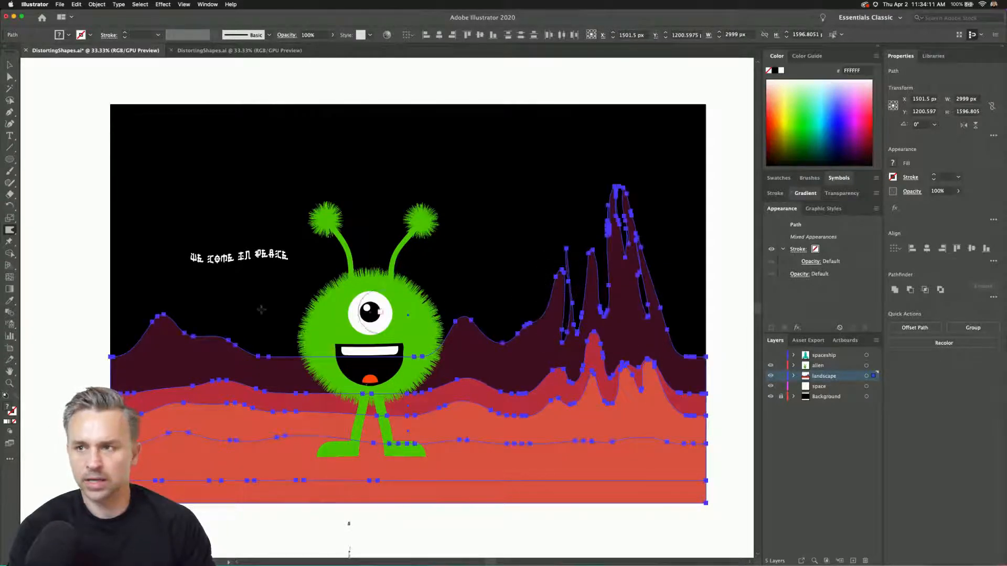
Warp the dark back ridge between the left peak and the alien into several small peaks and deselect the artwork.
drag(228, 358, 236, 323)
mouse_move(270, 358)
mouse_down()
mouse_move(301, 366)
mouse_move(301, 336)
mouse_up()
drag(345, 361, 341, 342)
click(10, 64)
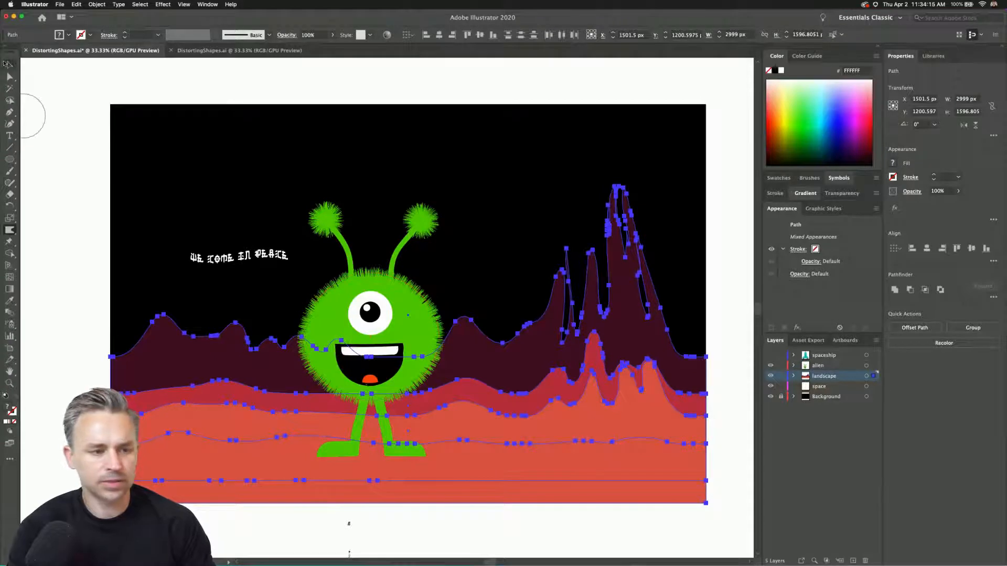
click(62, 102)
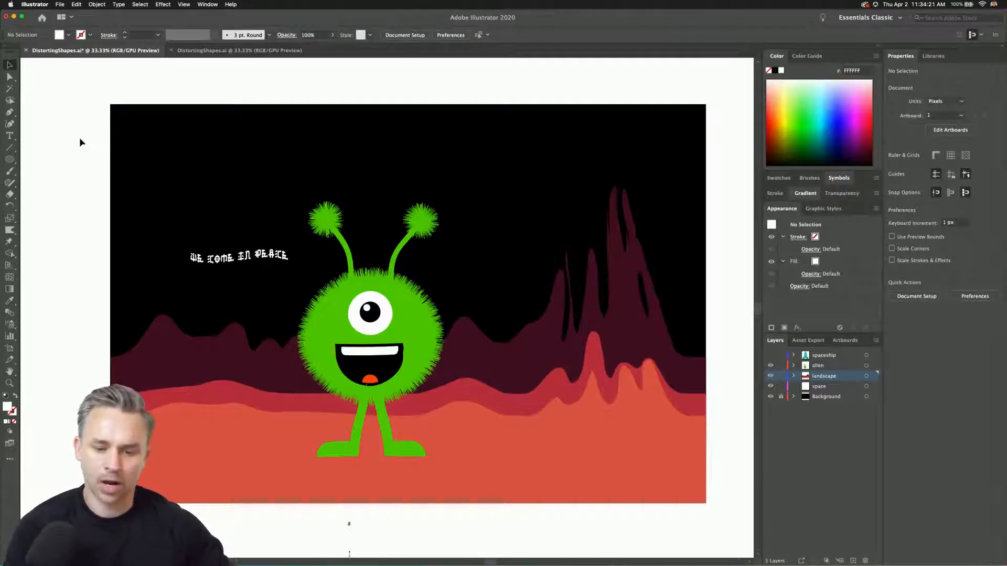
Show the spaceship layer and move the rocket higher into the sky, between the alien and the spires.
click(771, 356)
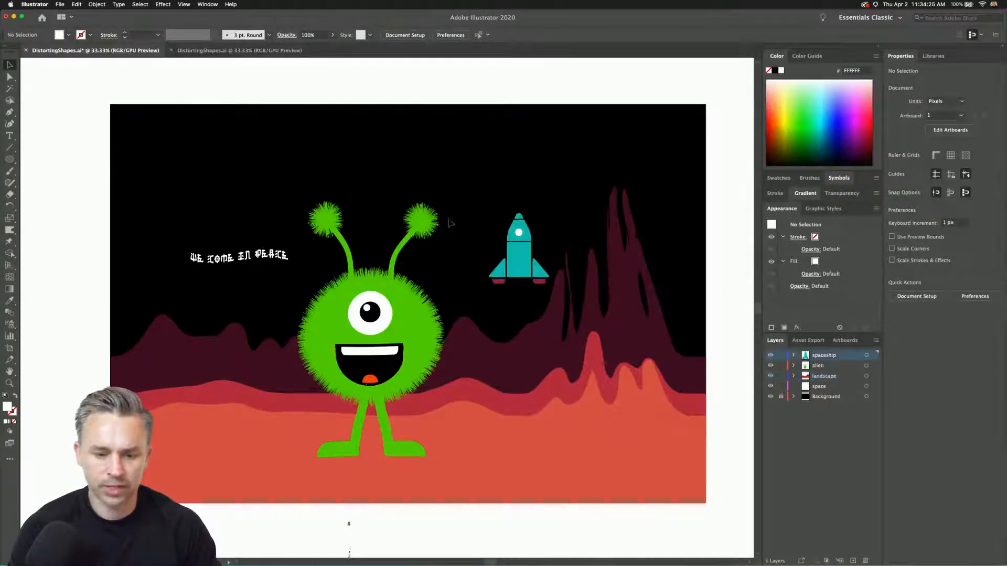
click(515, 246)
drag(514, 250, 508, 197)
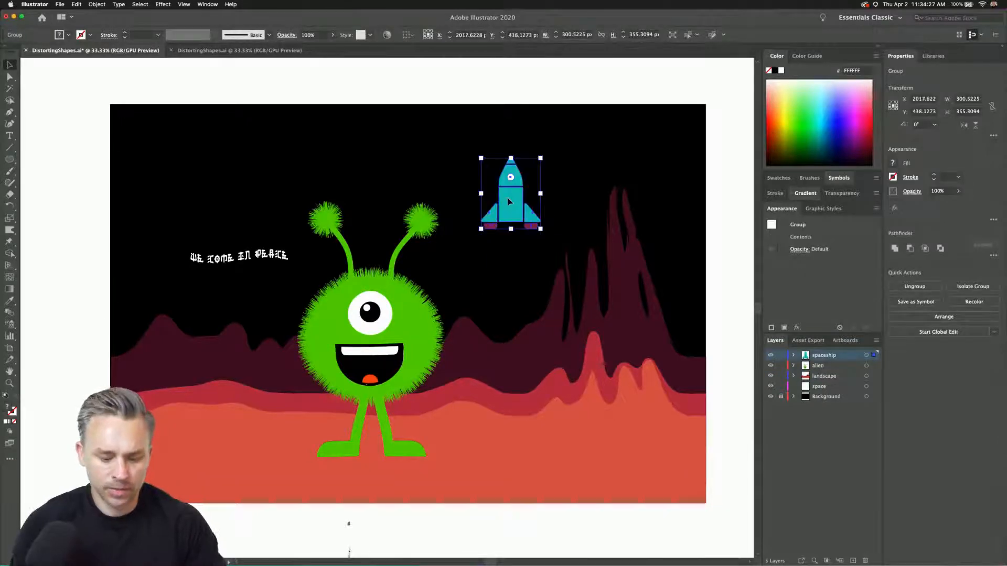
Draw a vertical ellipse about 74 by 139 px beneath the rocket's left engine and fill it with the yellow-to-red gradient swatch.
key(super+equal)
key(super+equal)
key(super+equal)
drag(286, 287, 350, 146)
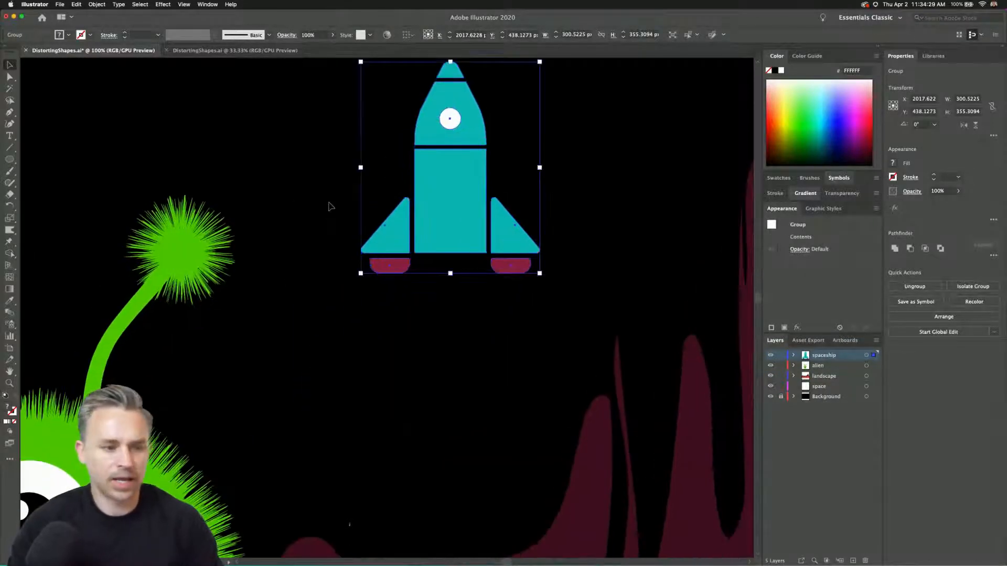
click(10, 159)
drag(371, 286, 415, 367)
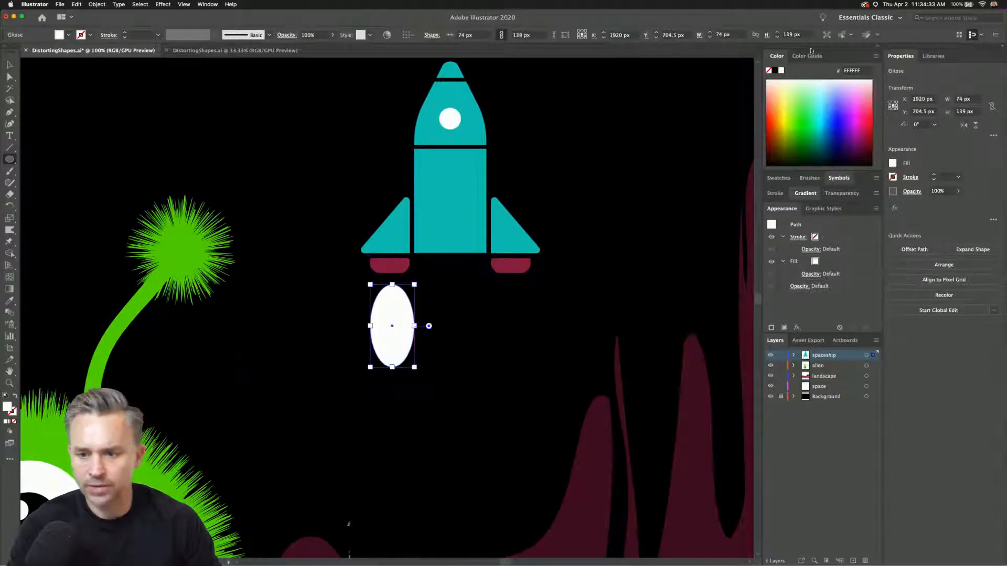
click(778, 178)
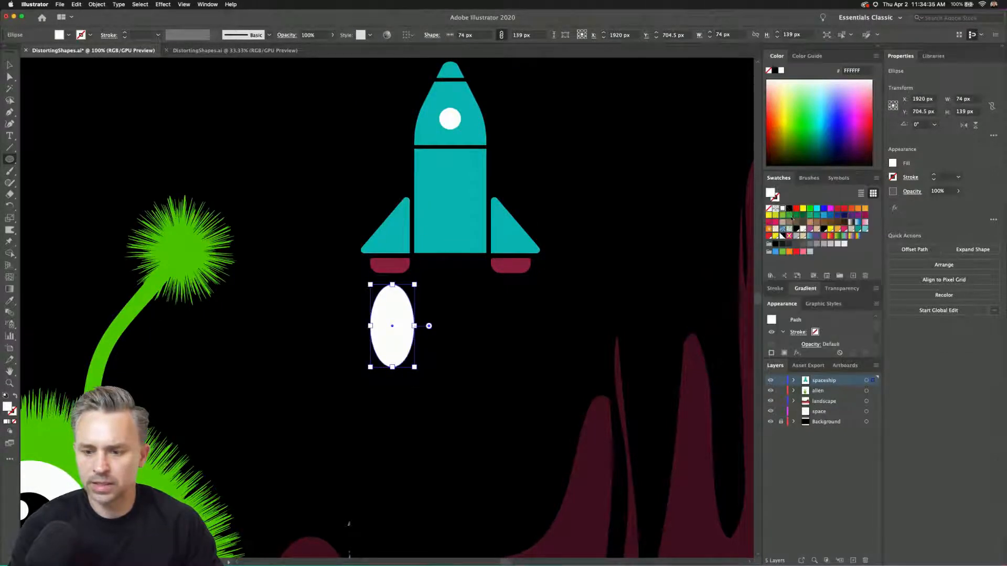
click(853, 209)
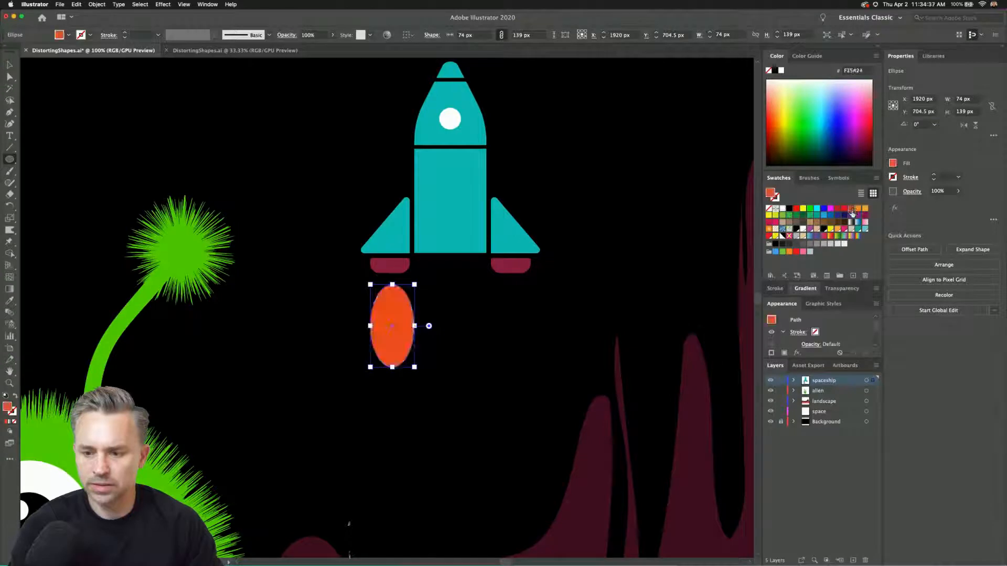
click(830, 236)
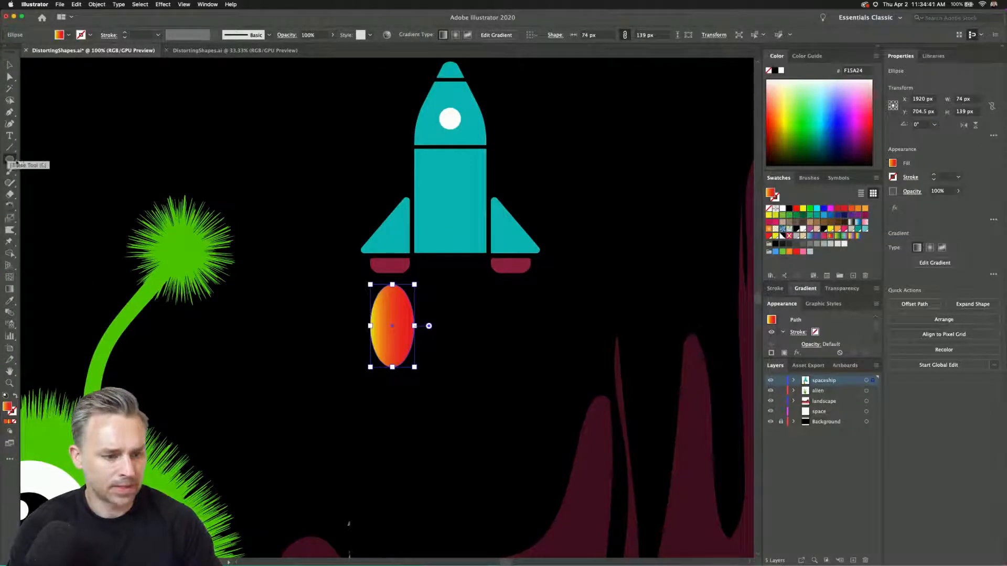
Redirect the flame ellipse's gradient vertically, from yellow at its upper end to red at its lower end.
click(12, 160)
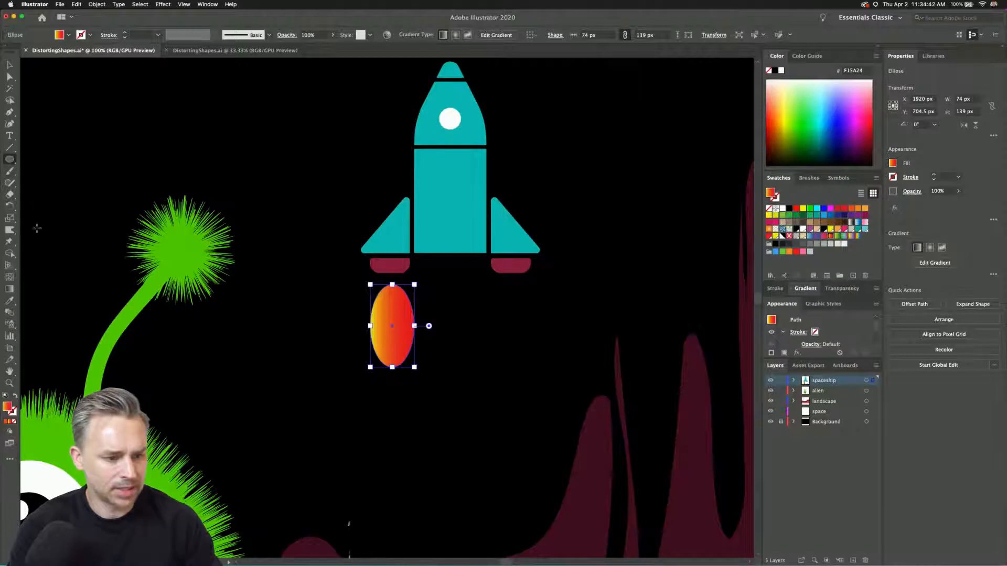
click(9, 207)
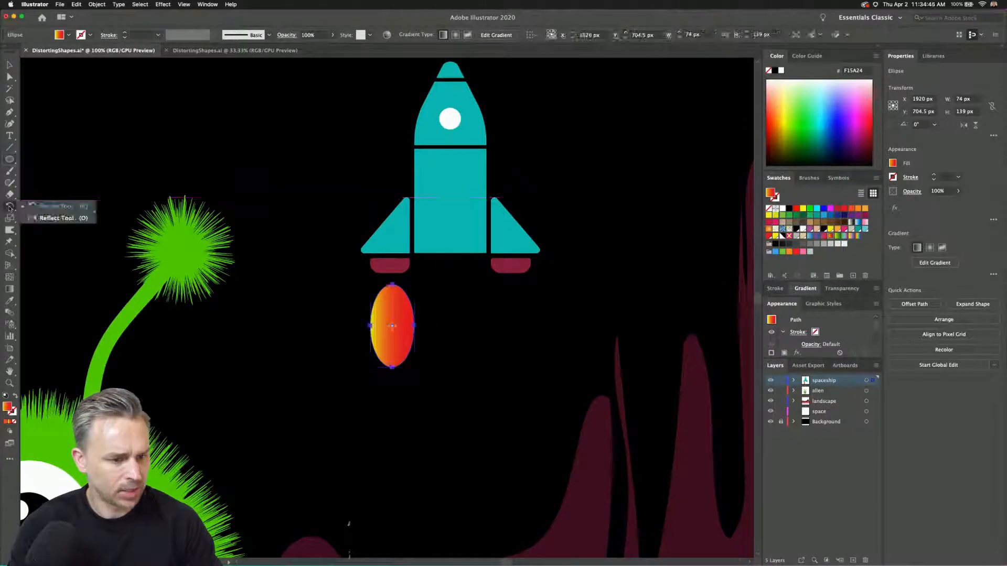
click(9, 289)
drag(392, 282, 392, 375)
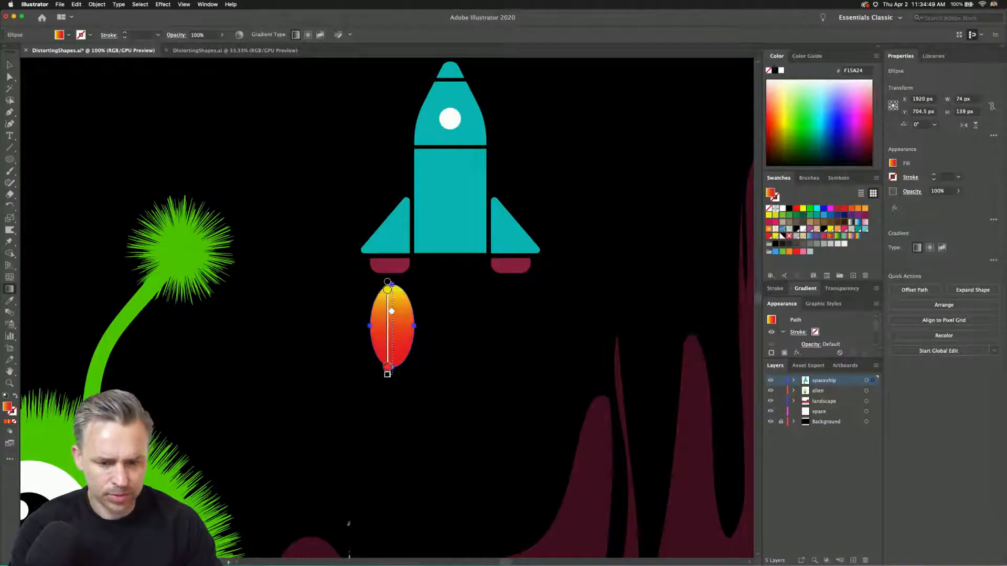
click(9, 64)
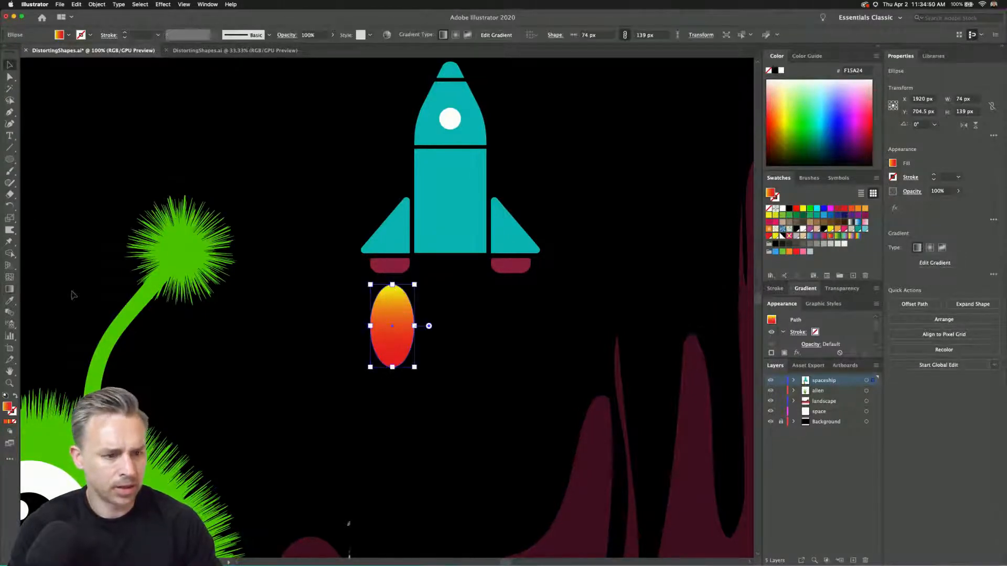
Shrink the Warp Tool brush to about 68 px and warp the flame ellipse downward into long tapering tongues.
double_click(9, 230)
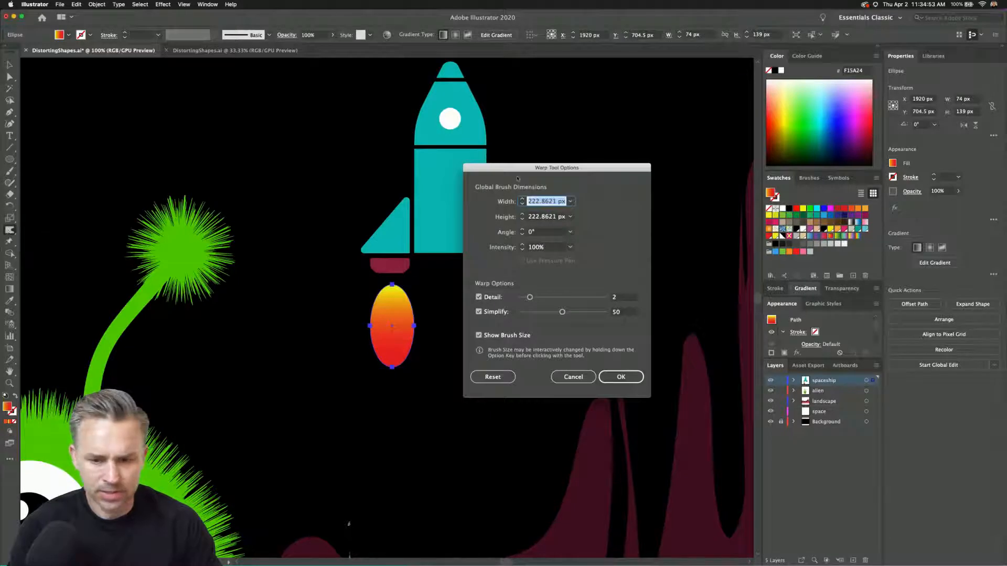
click(621, 377)
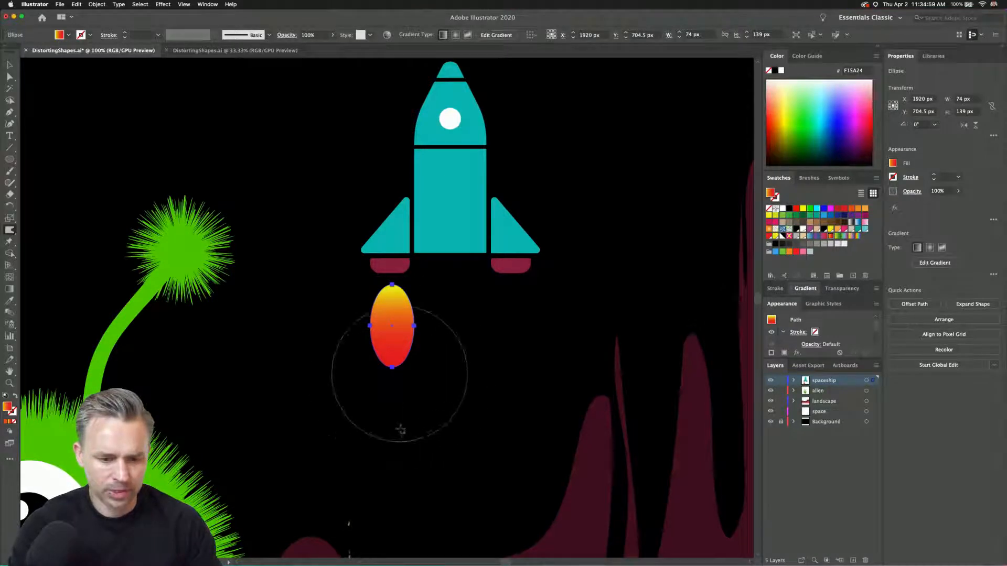
mouse_move(400, 430)
mouse_down()
mouse_move(364, 397)
mouse_move(375, 404)
mouse_move(371, 386)
mouse_move(350, 523)
mouse_up()
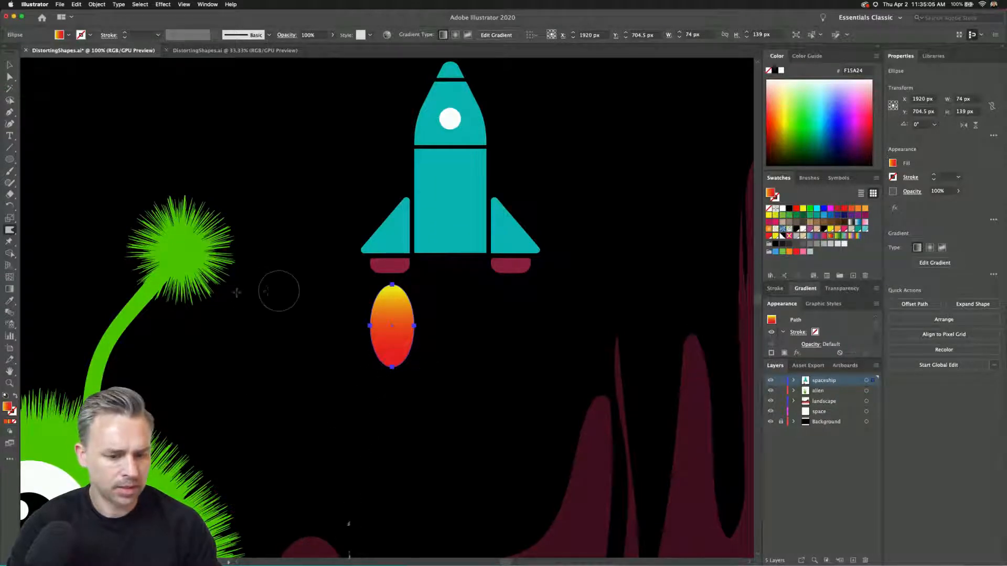
drag(391, 386, 392, 476)
drag(367, 341, 371, 431)
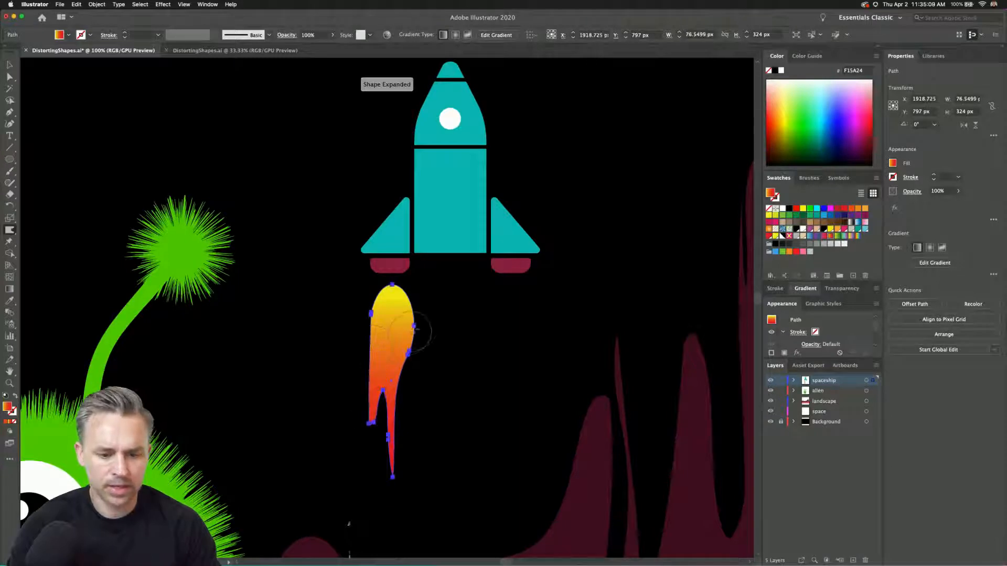
mouse_move(418, 331)
mouse_down()
mouse_move(410, 419)
mouse_move(394, 450)
mouse_move(392, 512)
mouse_up()
mouse_move(368, 402)
mouse_down()
mouse_move(361, 439)
mouse_move(370, 480)
mouse_up()
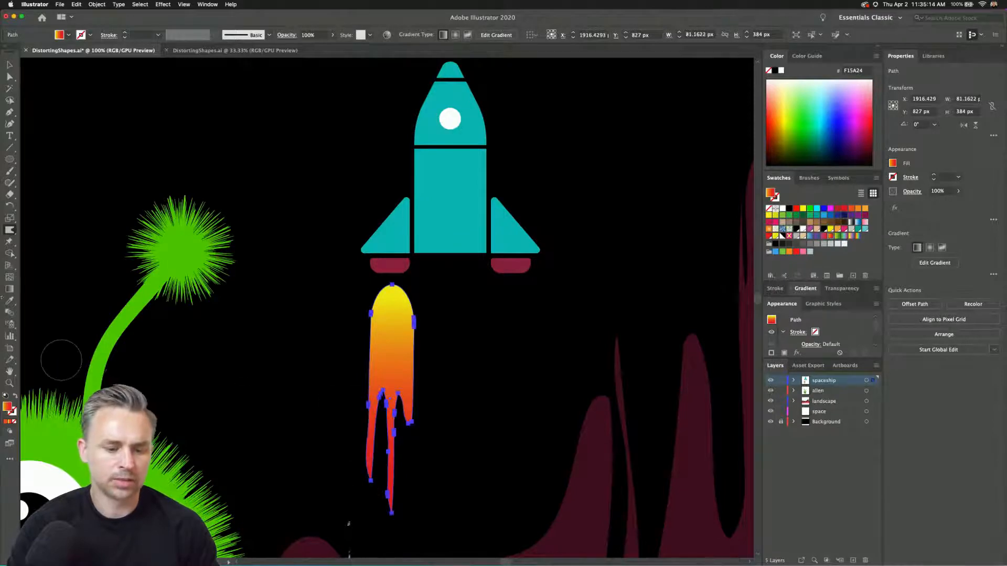
Set the Warp Tool brush to 50 px width and height and stretch the flame's short right tongue downward.
double_click(10, 230)
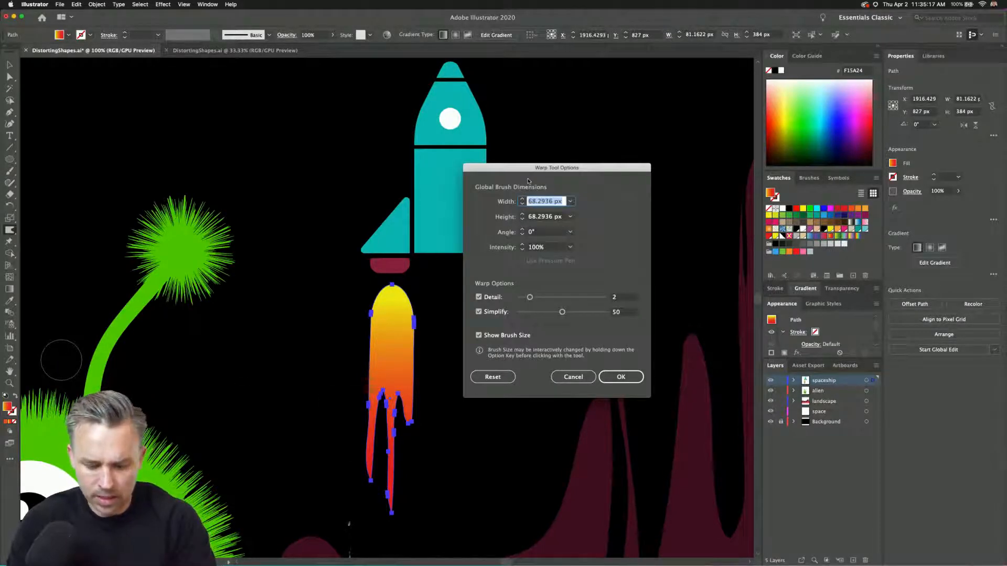
text(50)
key(Tab)
text(50)
key(Return)
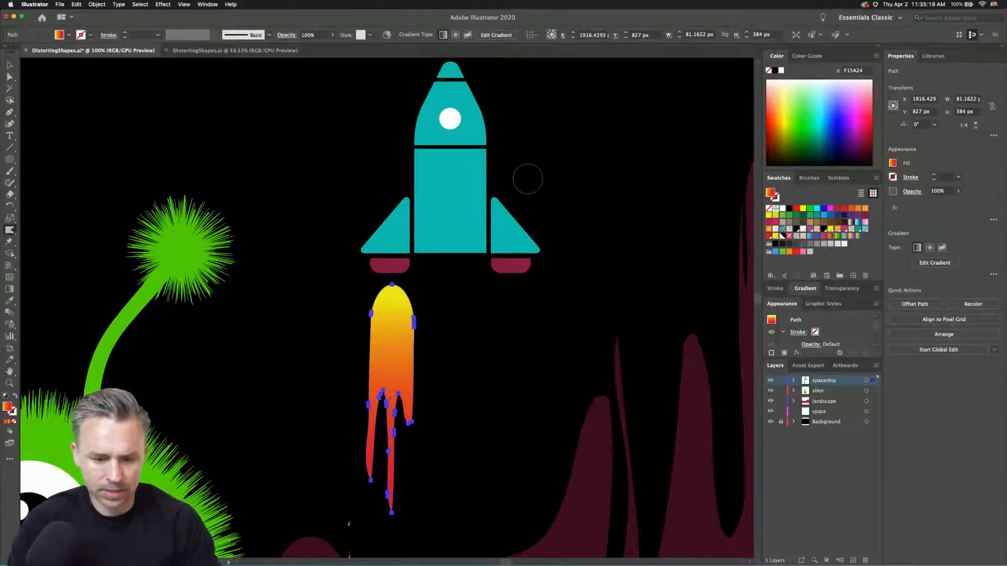
drag(399, 419, 400, 498)
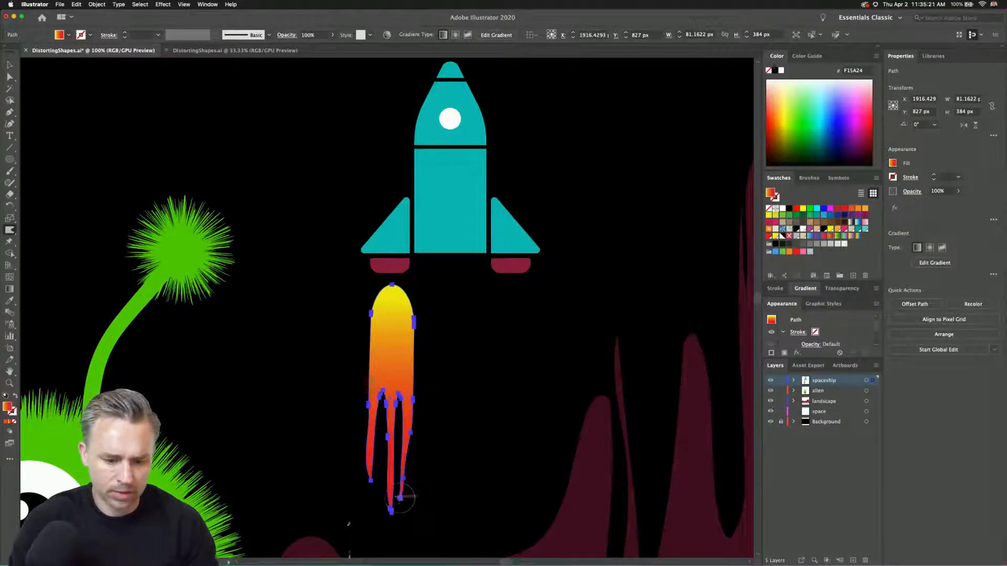
Draw a gradient ellipse about 79 by 122 px beneath the rocket's right engine, nudged slightly left, and activate the Warp Tool.
click(9, 159)
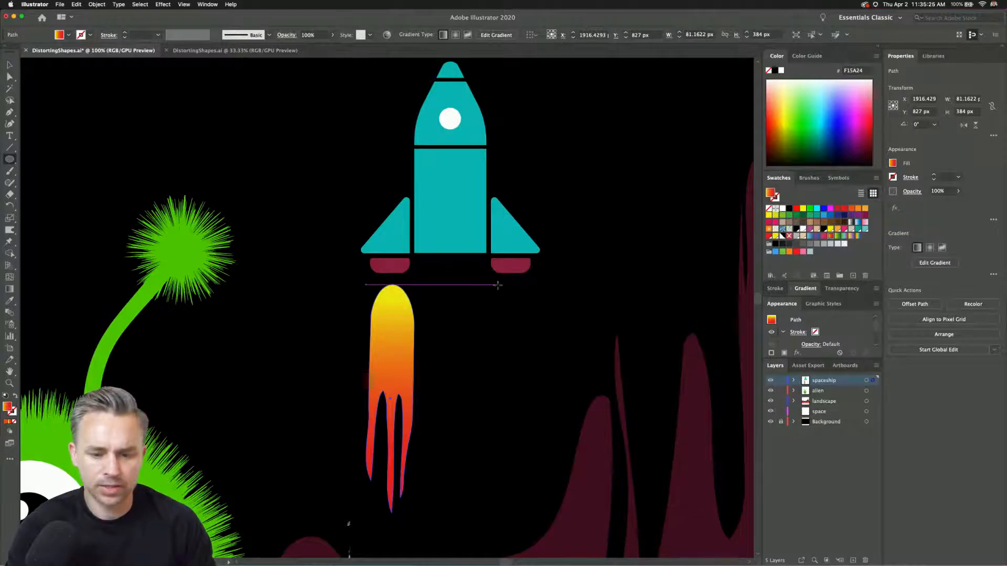
drag(496, 286, 543, 358)
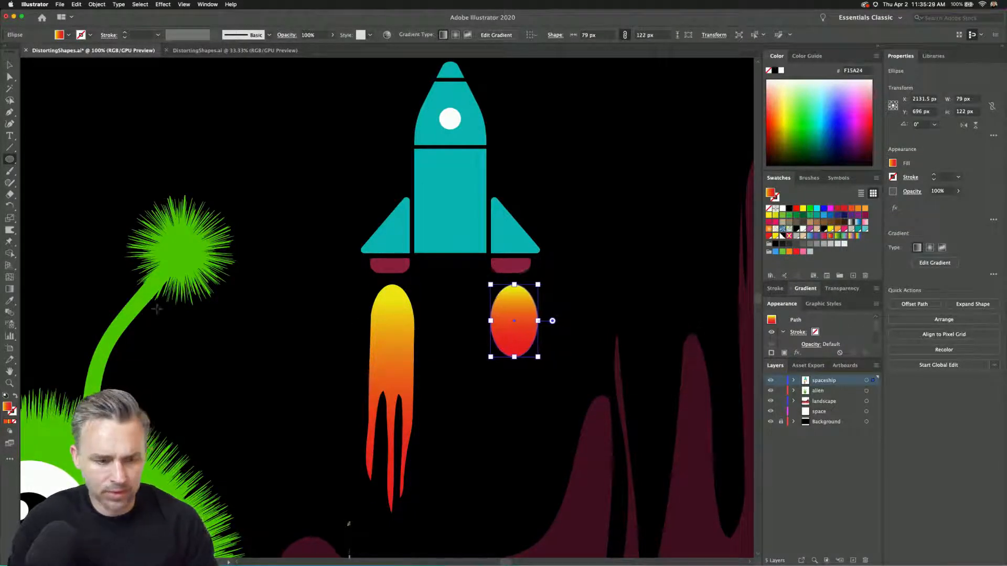
key(Left)
key(Left)
click(10, 231)
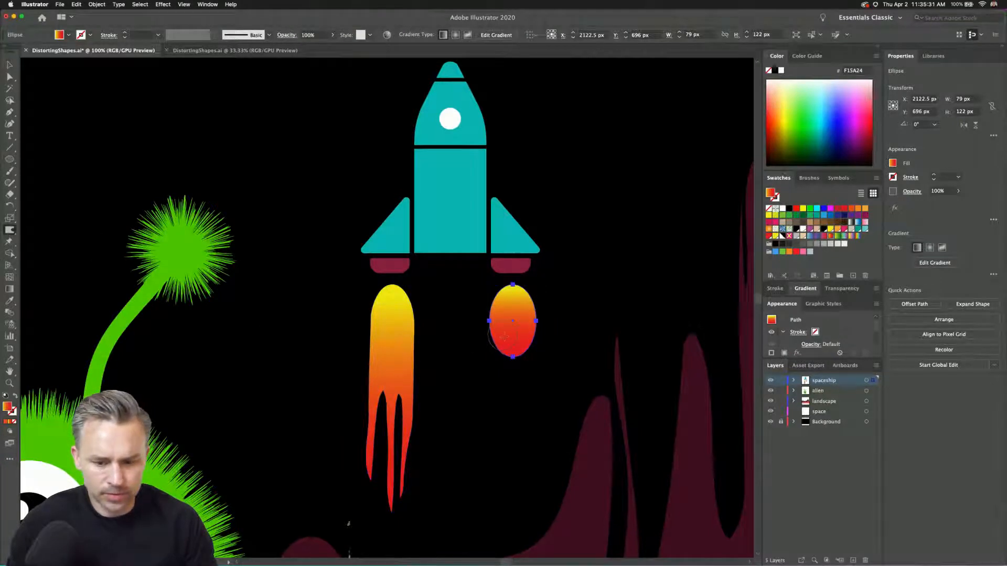
Warp the right engine's flame ellipse downward into several tapering tongues matching the left flame, and deselect it.
drag(490, 341, 490, 461)
drag(522, 359, 507, 514)
drag(527, 357, 529, 480)
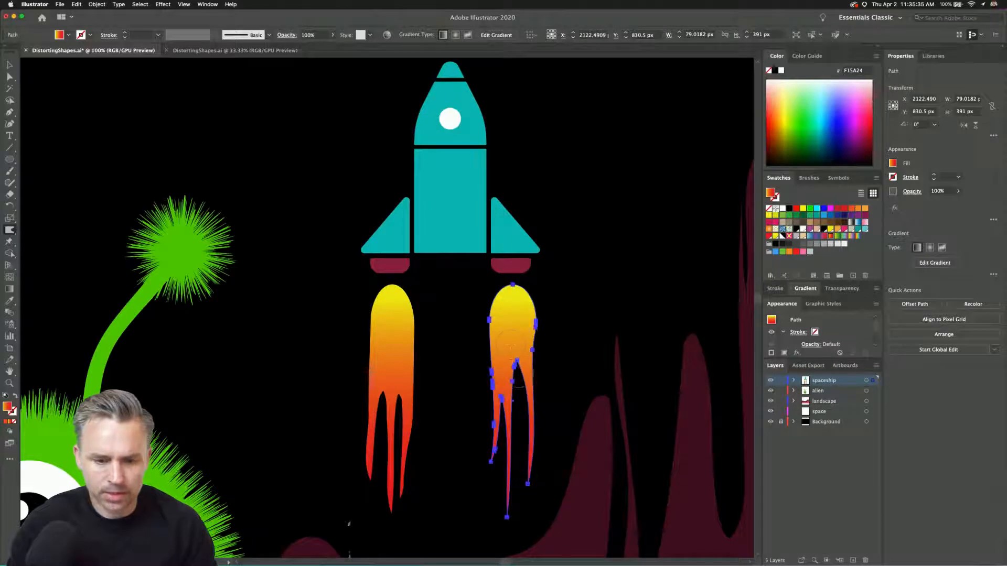
drag(519, 432, 517, 456)
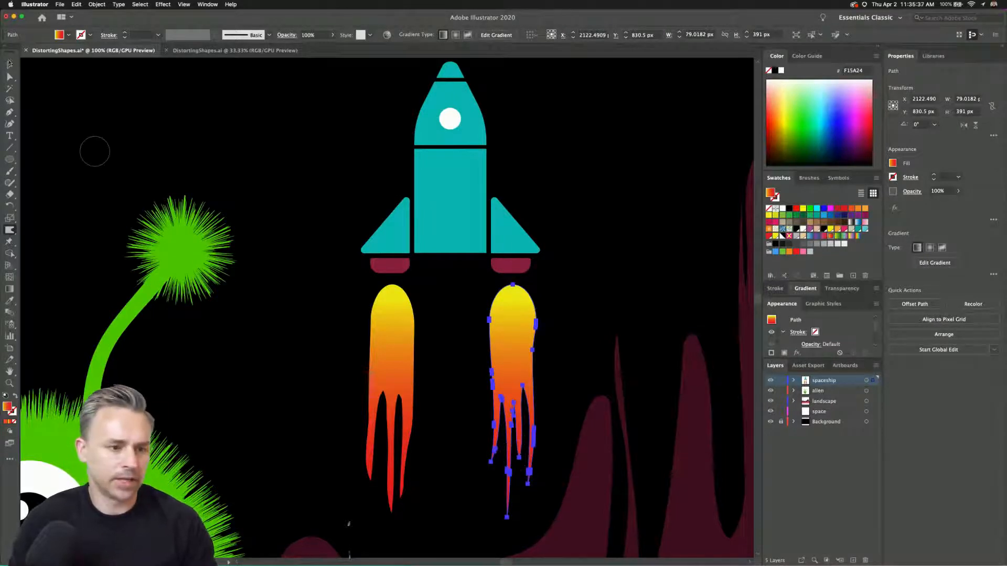
key(v)
click(252, 159)
Group the rocket with both flames, and scale, tilt and position the group to fly up and right beside the alien's right antenna.
key(super+0)
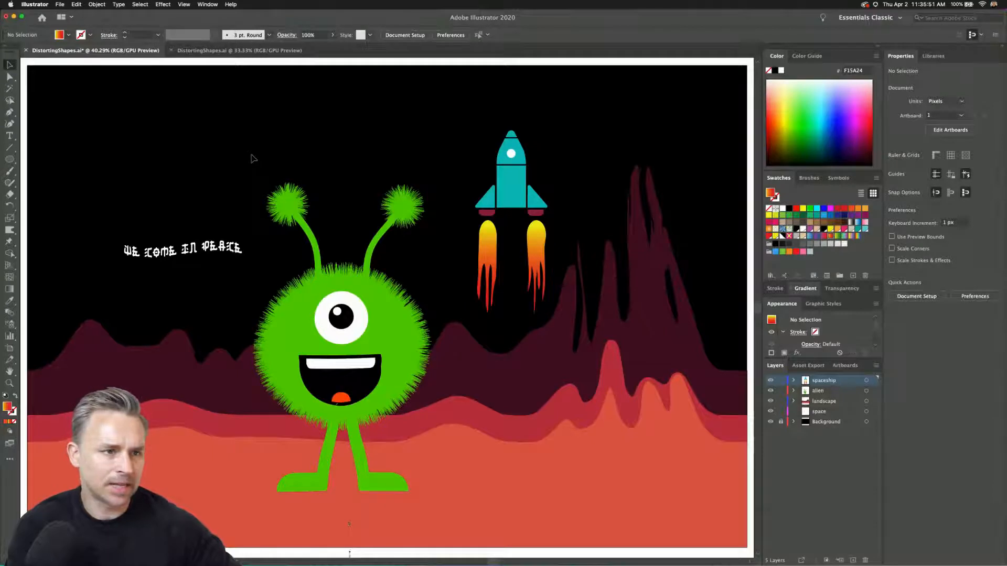
click(536, 228)
shift+click(505, 177)
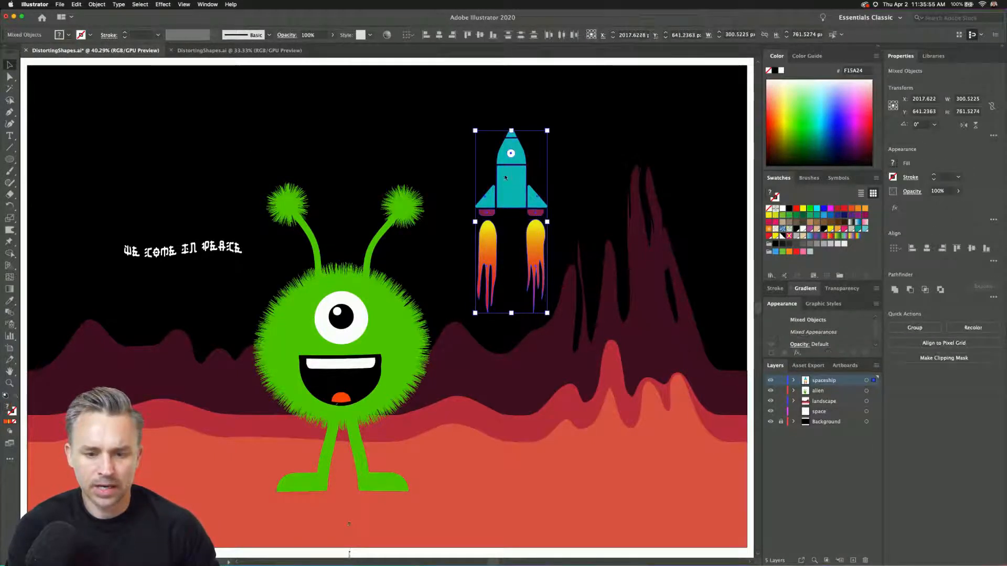
right_click(505, 177)
click(539, 234)
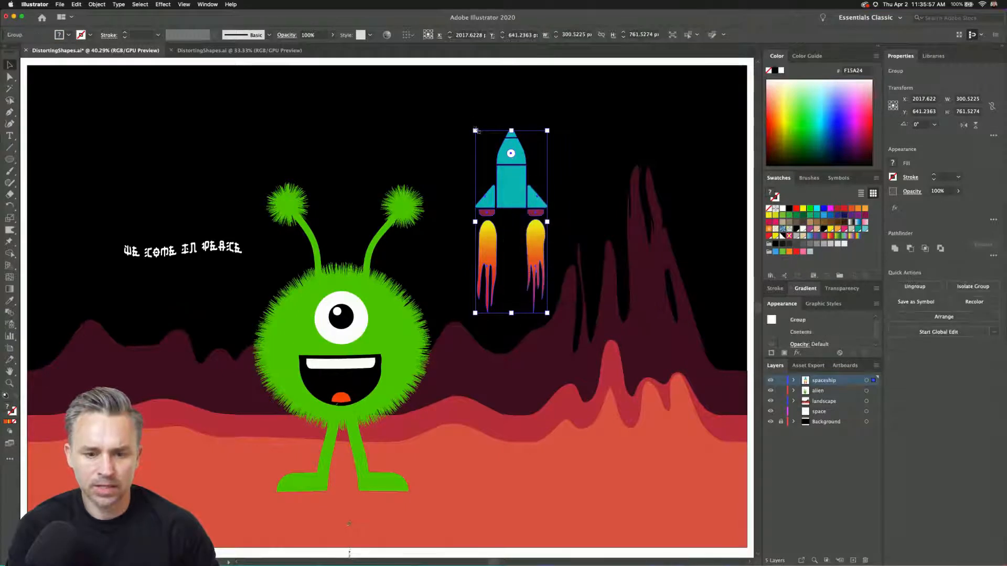
drag(475, 130, 504, 199)
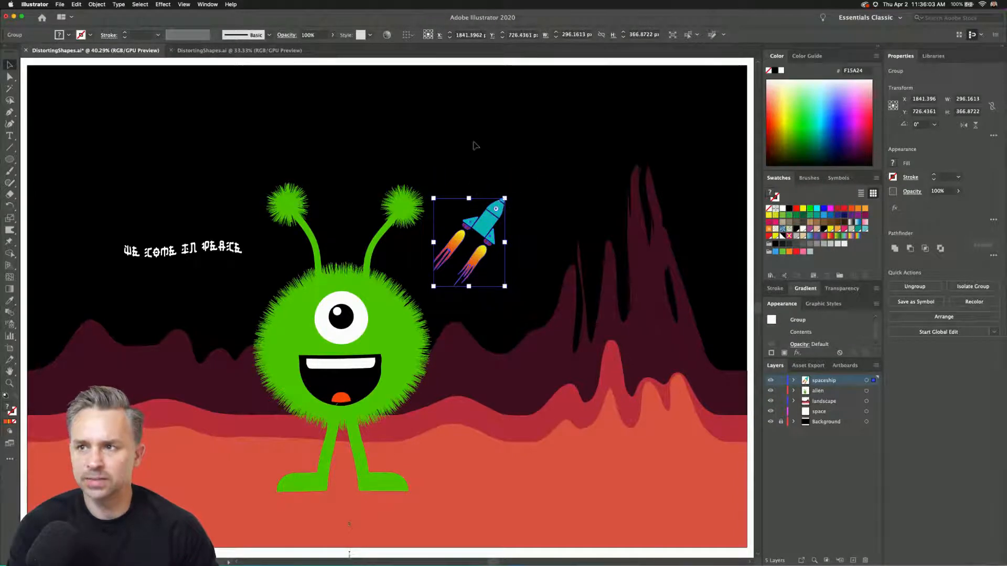
click(456, 142)
Draw a vertical 93 by 564 px ellipse crossed by a horizontal 542 by 115 px ellipse with a green, blue and purple gradient.
click(9, 160)
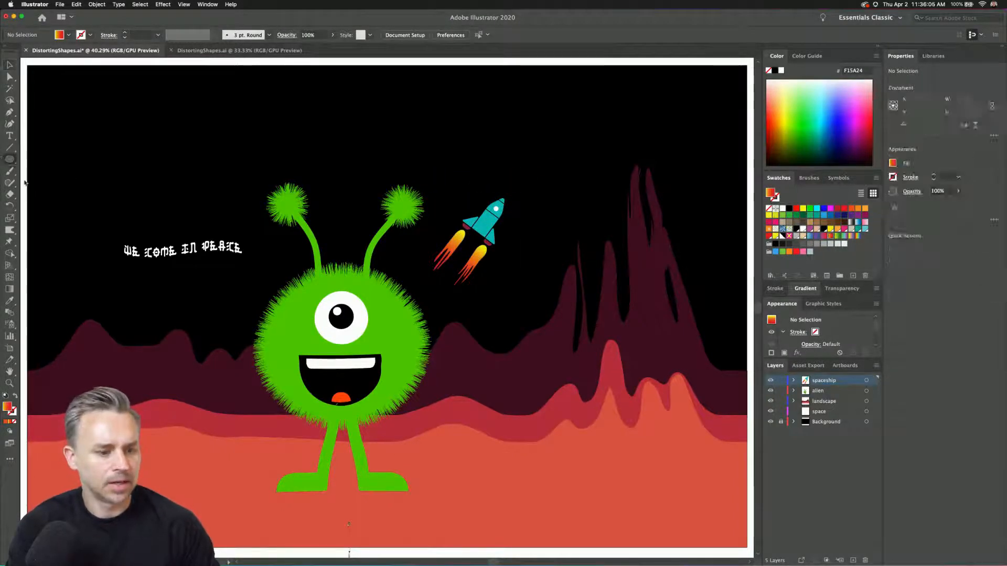
drag(570, 94, 592, 229)
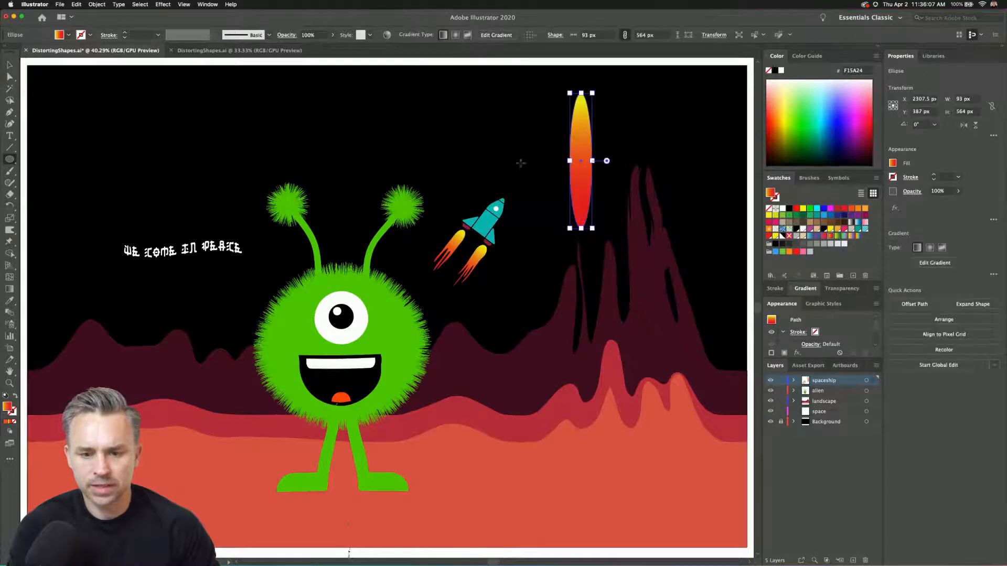
drag(512, 143, 642, 171)
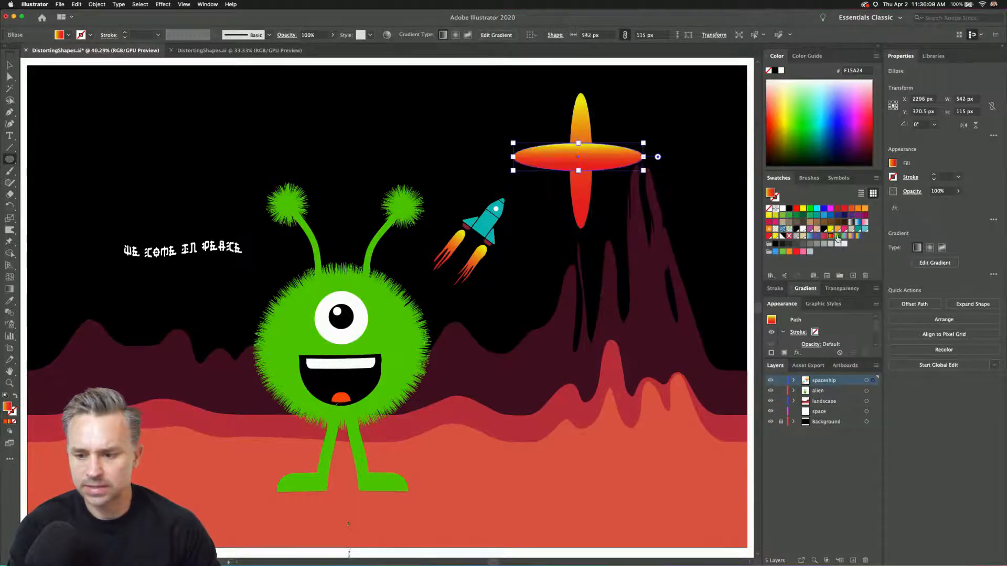
click(838, 237)
Transfer both crossed ellipses to the space layer and place them in the sky above and right of the rocket.
click(8, 65)
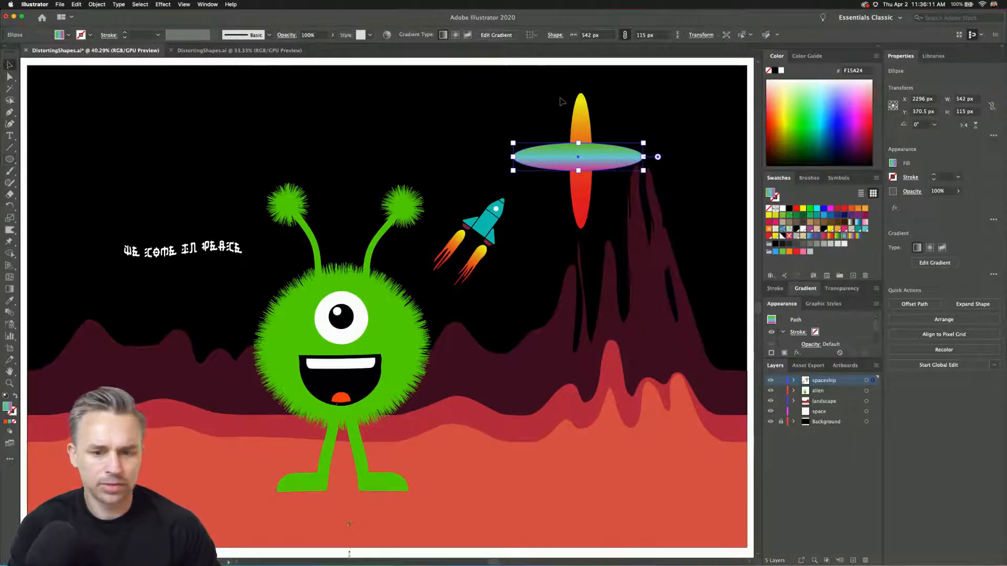
shift+click(579, 128)
key(Delete)
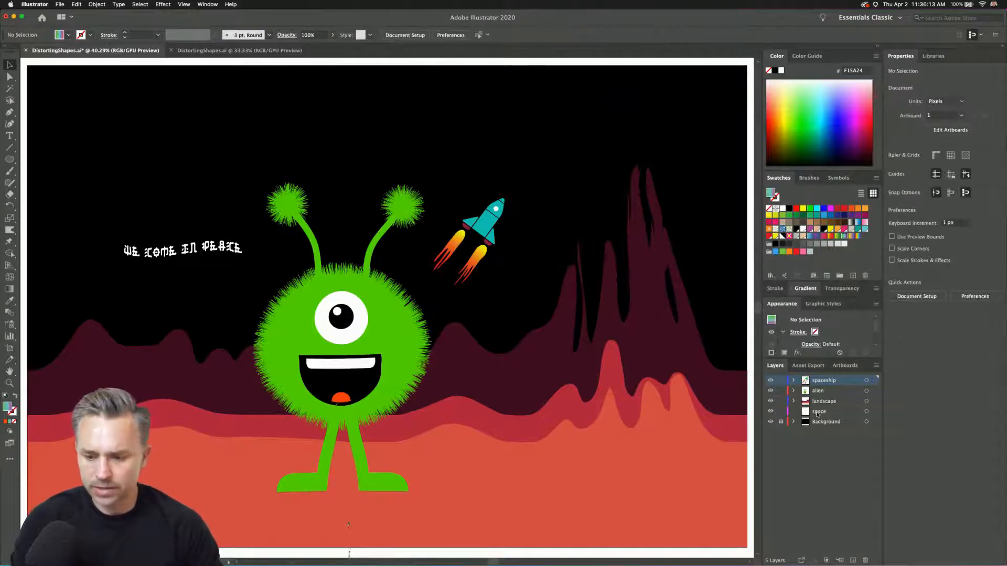
click(819, 411)
key(super+v)
drag(360, 286, 565, 118)
Set the Twirl Tool brush to 500 px width and height with 50% intensity, and twirl the crossed ellipses into a spiral.
click(8, 231)
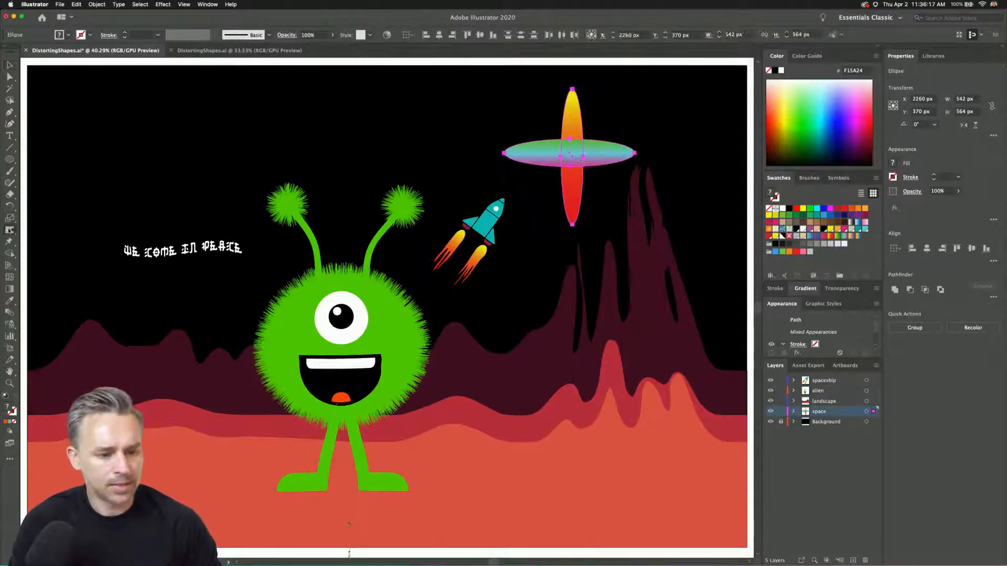
click(55, 254)
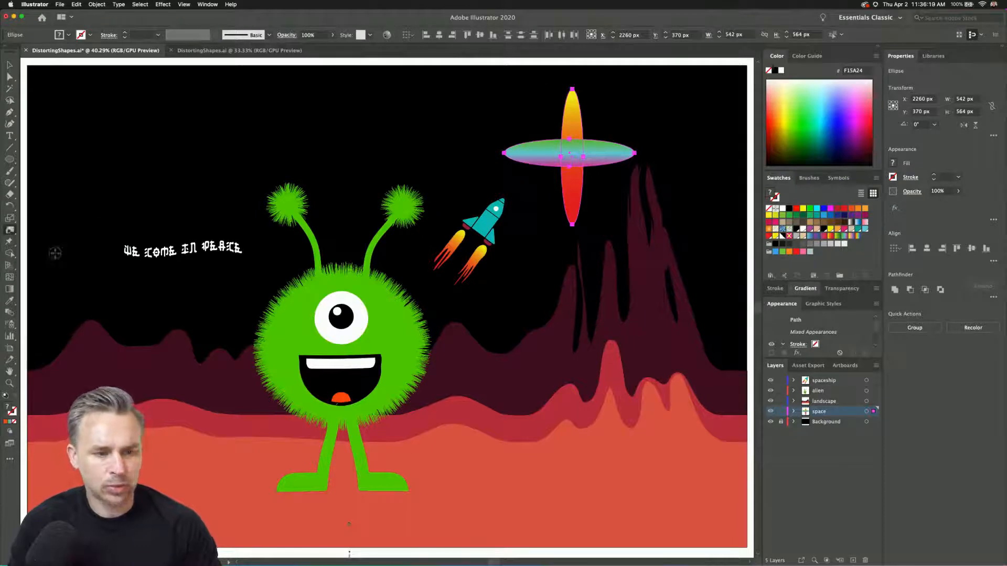
double_click(8, 231)
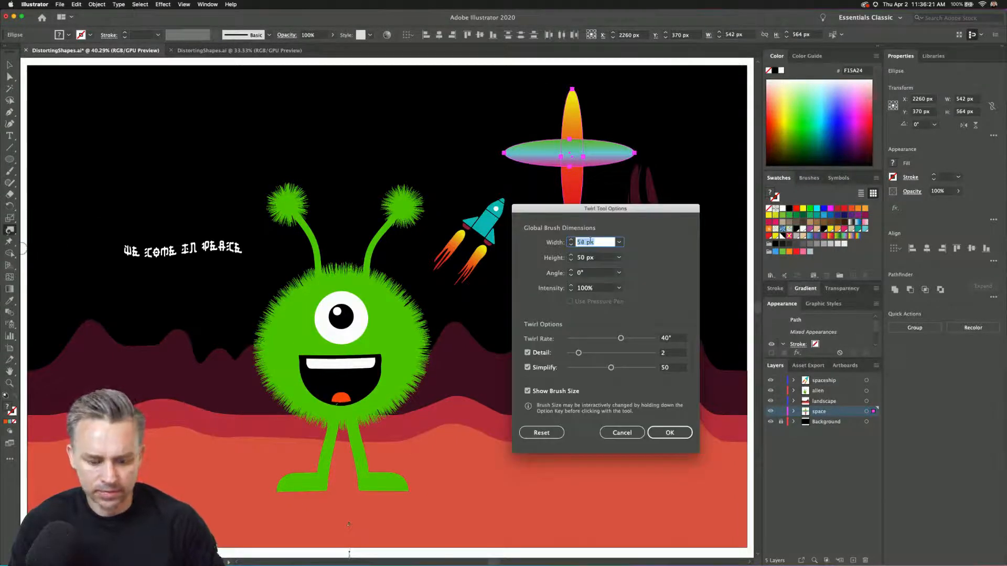
key(Up)
key(Up)
key(Up)
key(Up)
text(50)
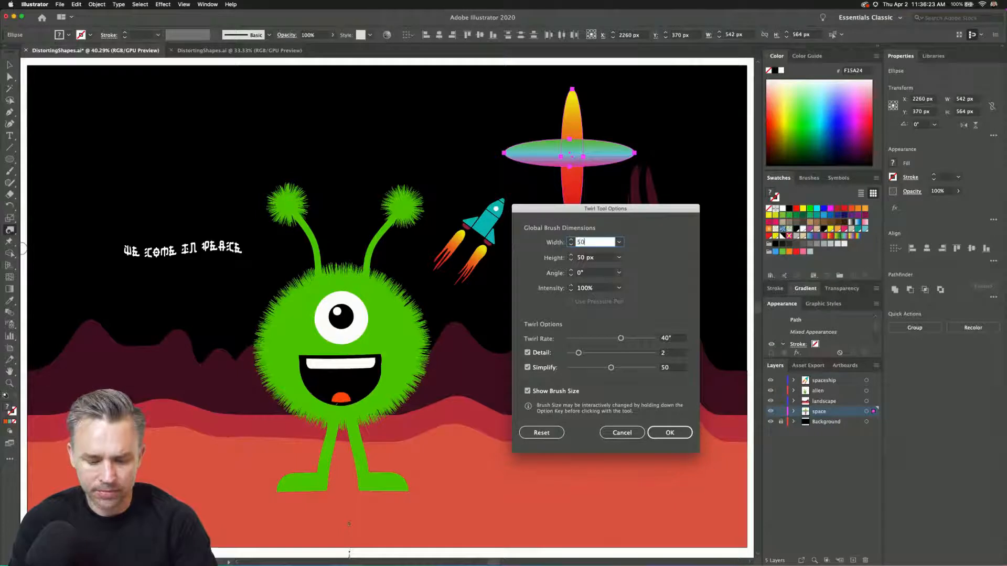
text(0)
key(Tab)
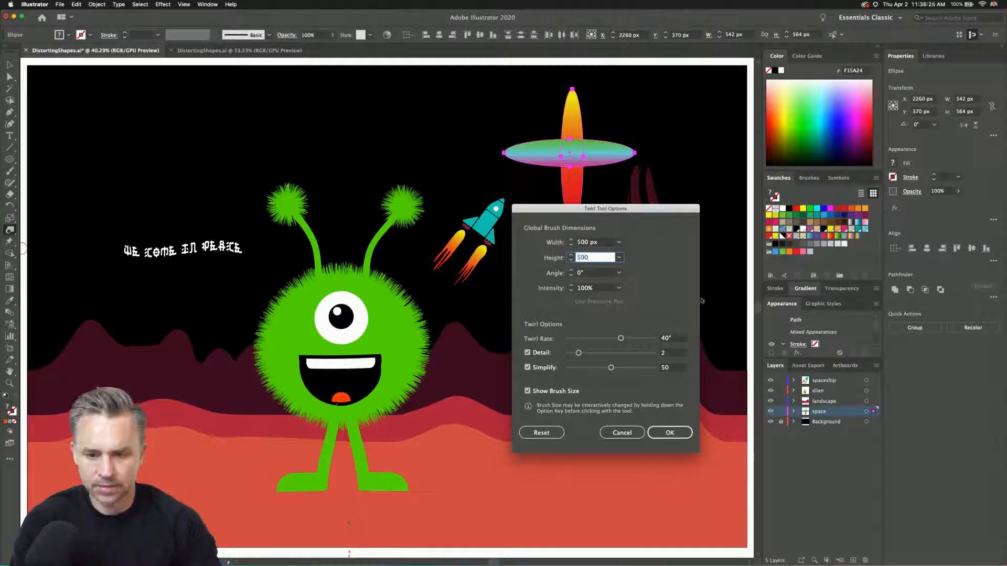
click(619, 289)
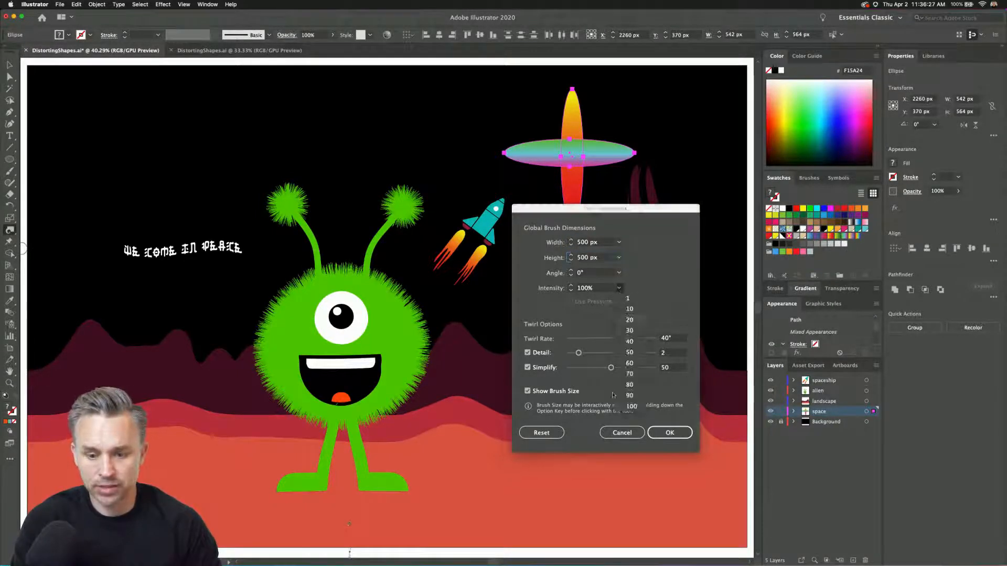
click(629, 353)
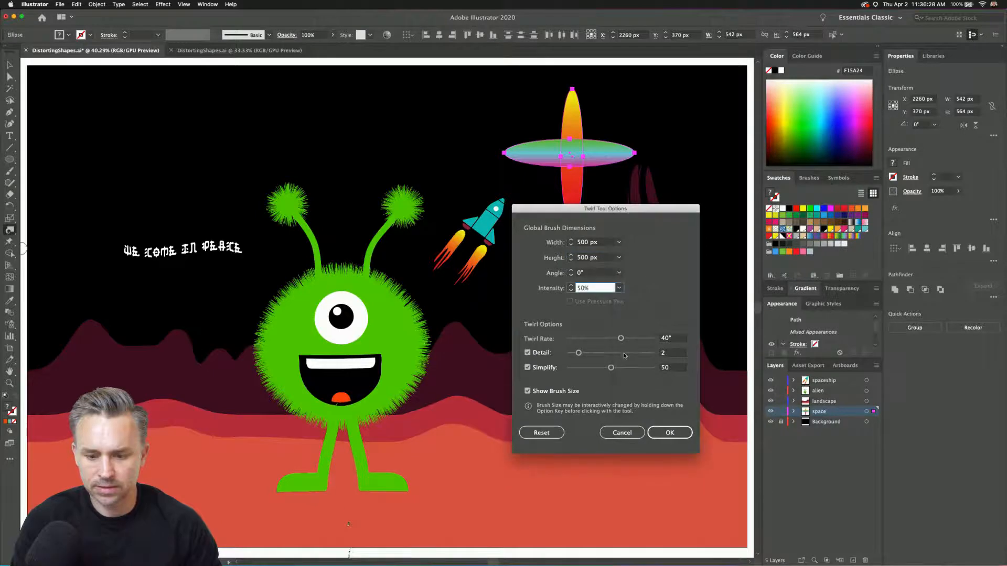
click(669, 433)
mouse_move(571, 157)
mouse_down()
mouse_move(564, 137)
mouse_move(582, 134)
mouse_move(540, 229)
mouse_move(506, 151)
mouse_move(442, 111)
mouse_move(392, 103)
mouse_up()
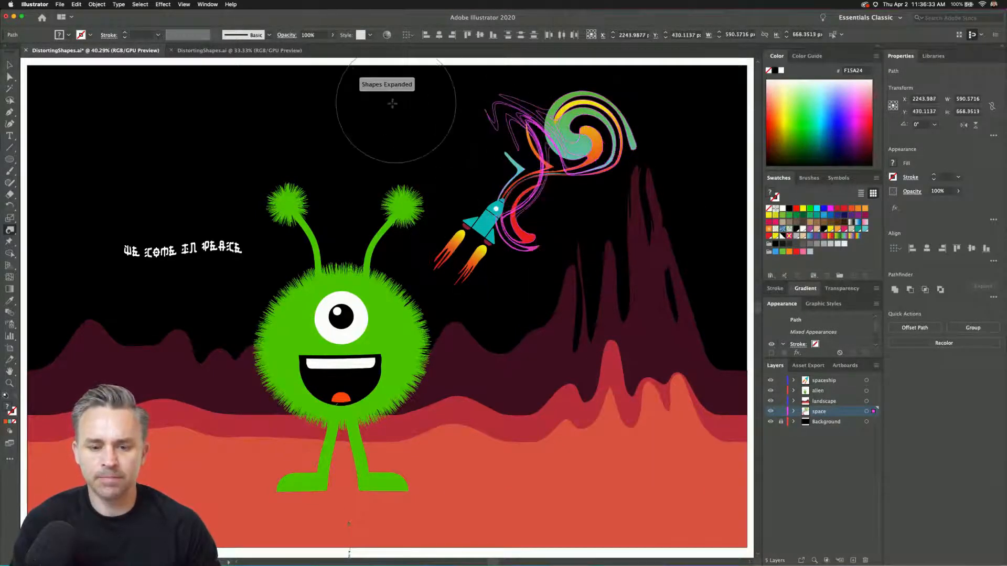
Try further twirls on the right end of the spiral.
drag(628, 155, 653, 264)
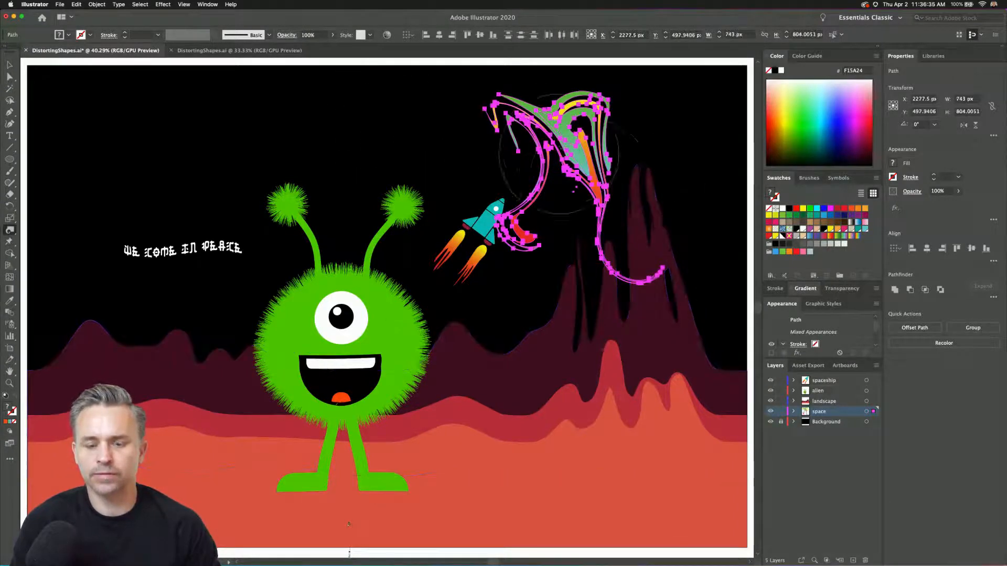
key(super+z)
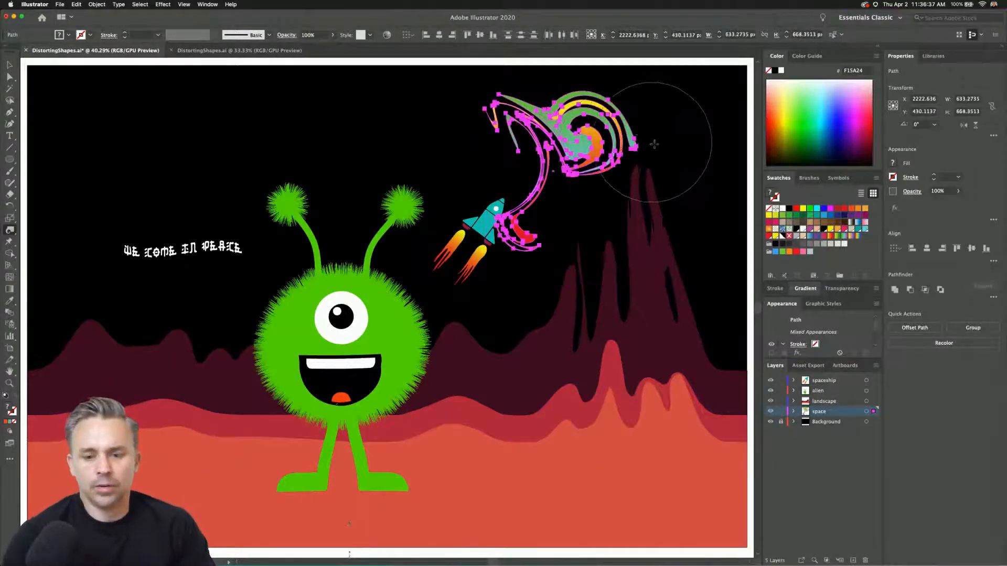
mouse_move(654, 143)
mouse_down()
mouse_move(671, 121)
mouse_move(692, 131)
mouse_up()
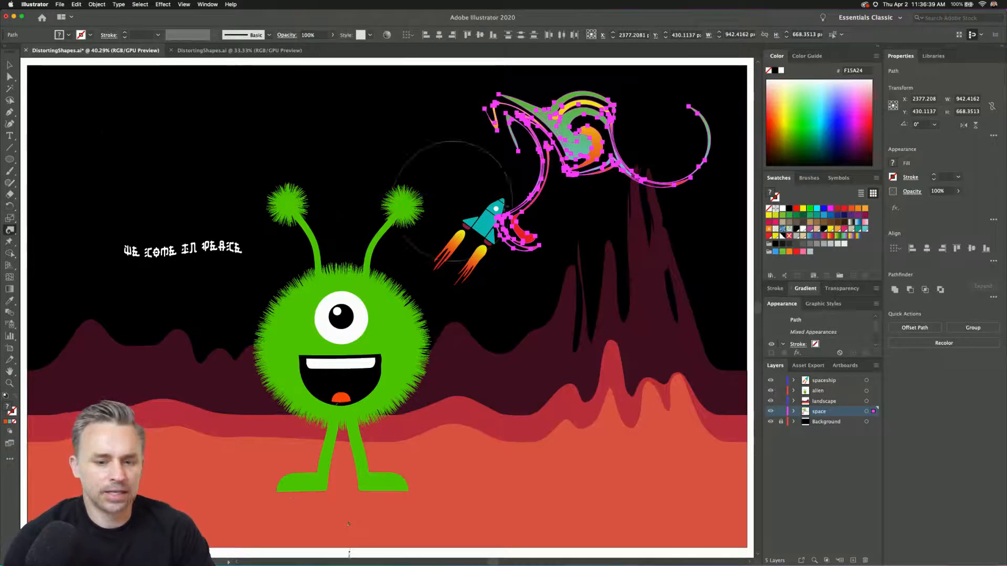
key(super+z)
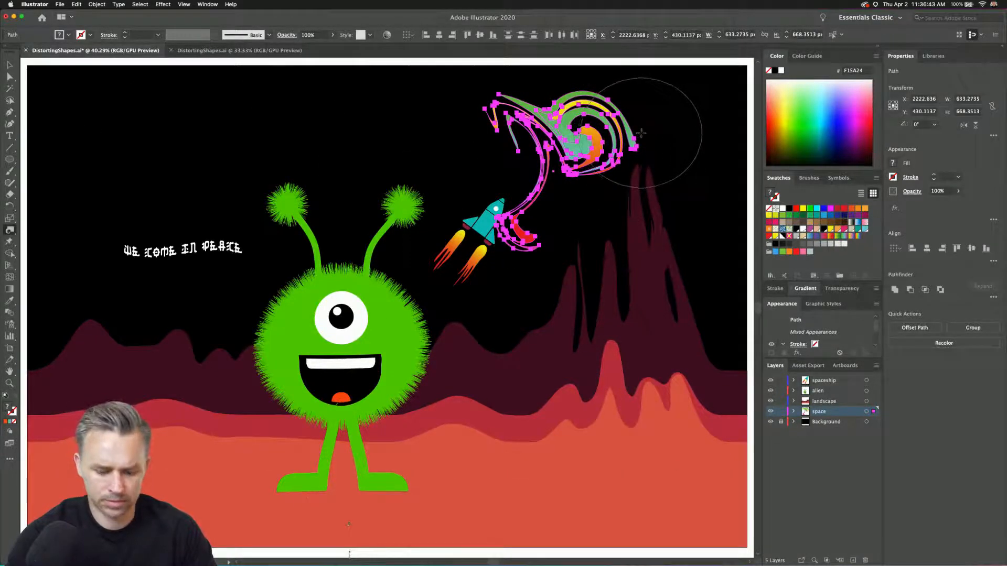
Deselect the spiral and reset the Twirl Tool brush to 100 px width and height, keeping 50% intensity.
drag(641, 134, 639, 133)
key(super+shift+a)
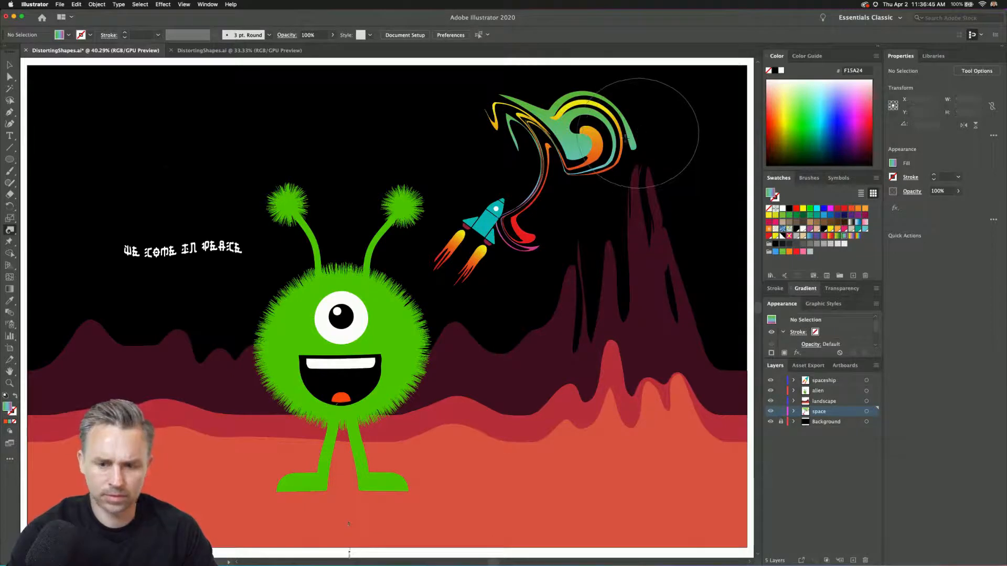
double_click(9, 231)
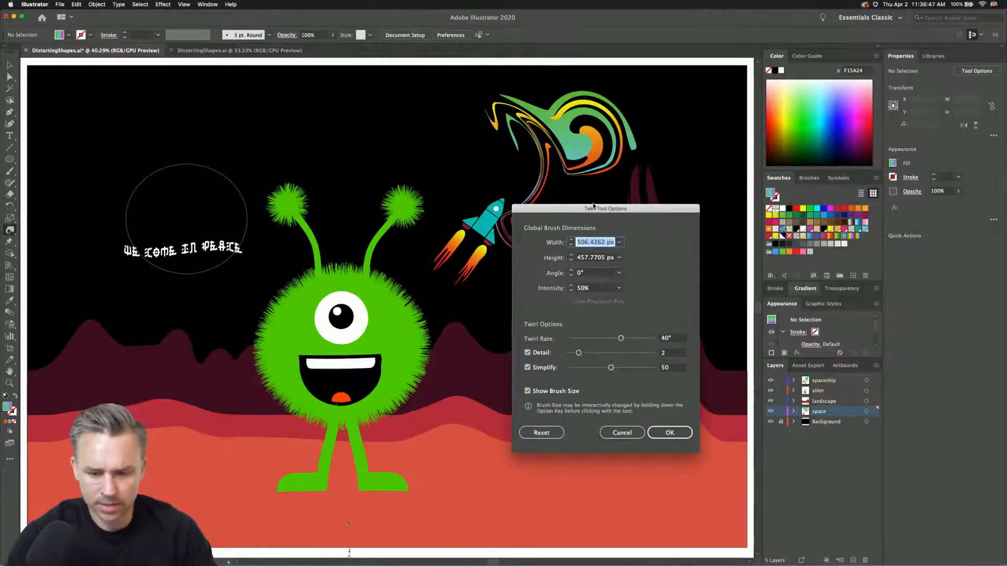
drag(603, 208, 666, 107)
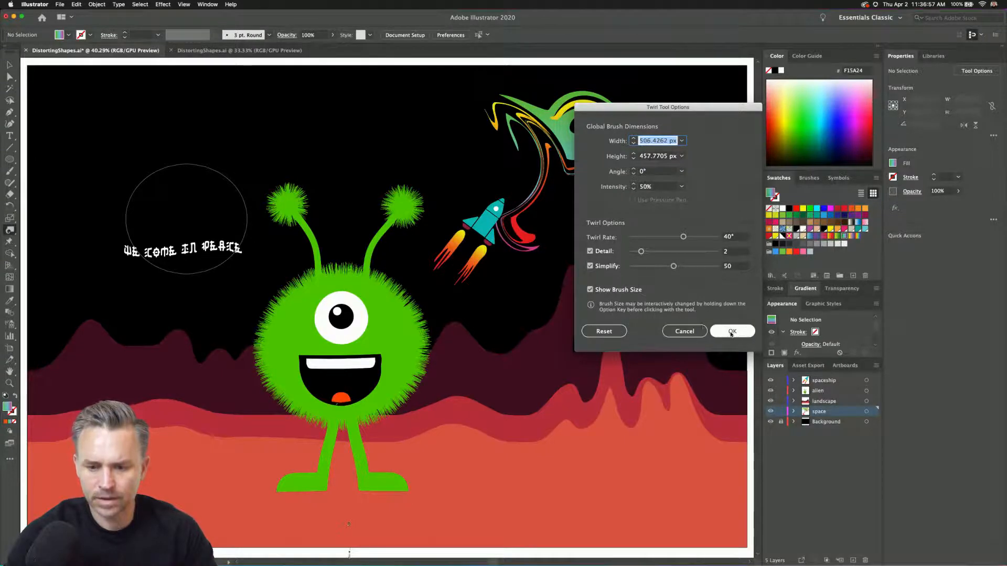
click(609, 332)
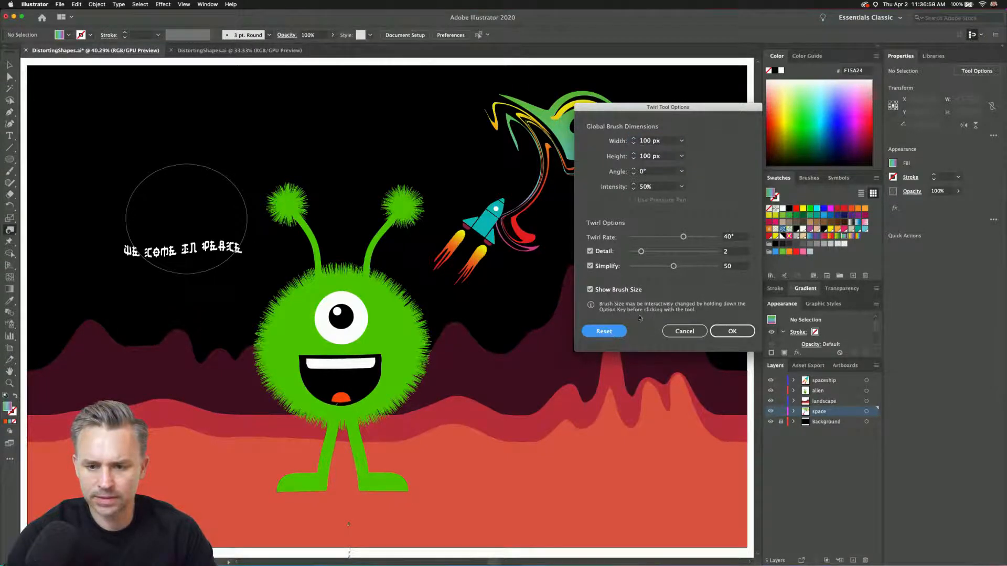
click(732, 330)
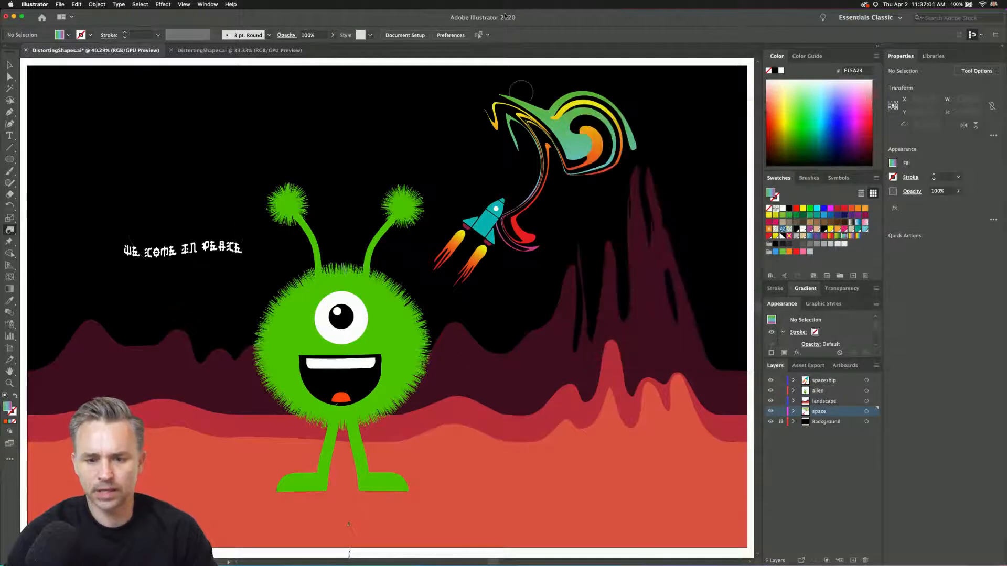
Select both spiral shapes and enlarge them together to about 1010 by 1066 px.
click(9, 65)
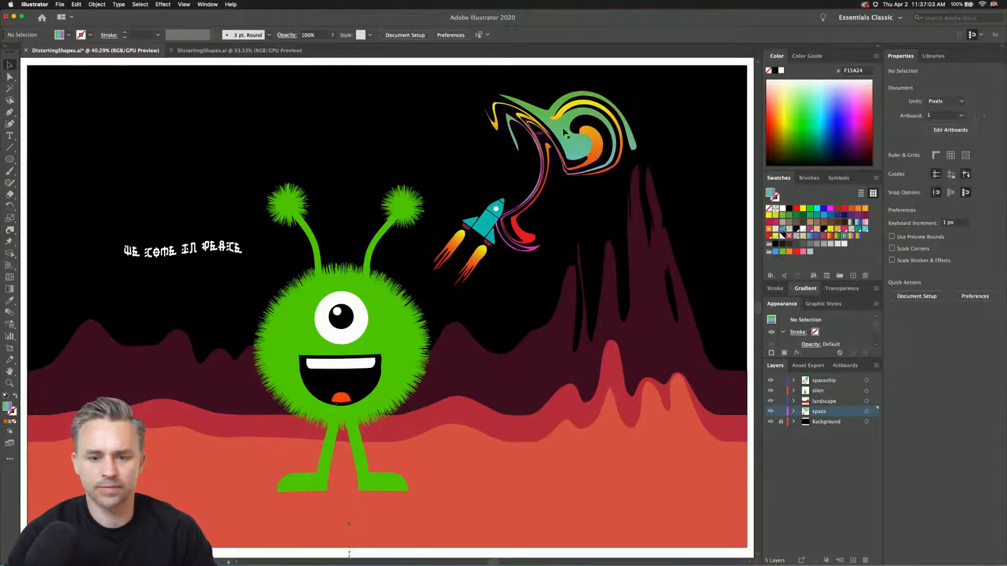
mouse_move(565, 132)
mouse_down()
mouse_move(598, 160)
mouse_move(602, 180)
mouse_move(562, 128)
mouse_up()
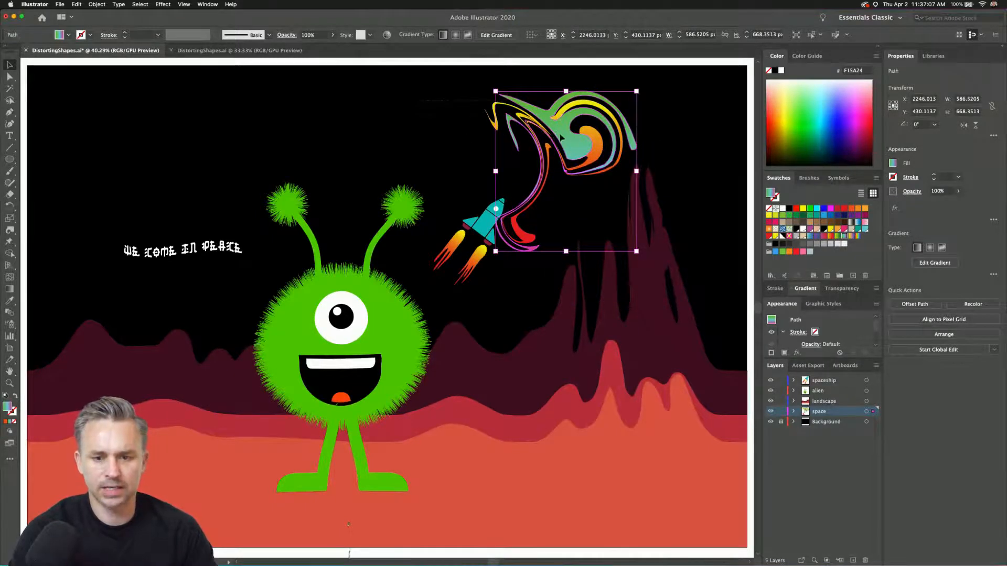
shift+click(494, 113)
drag(485, 91, 396, 74)
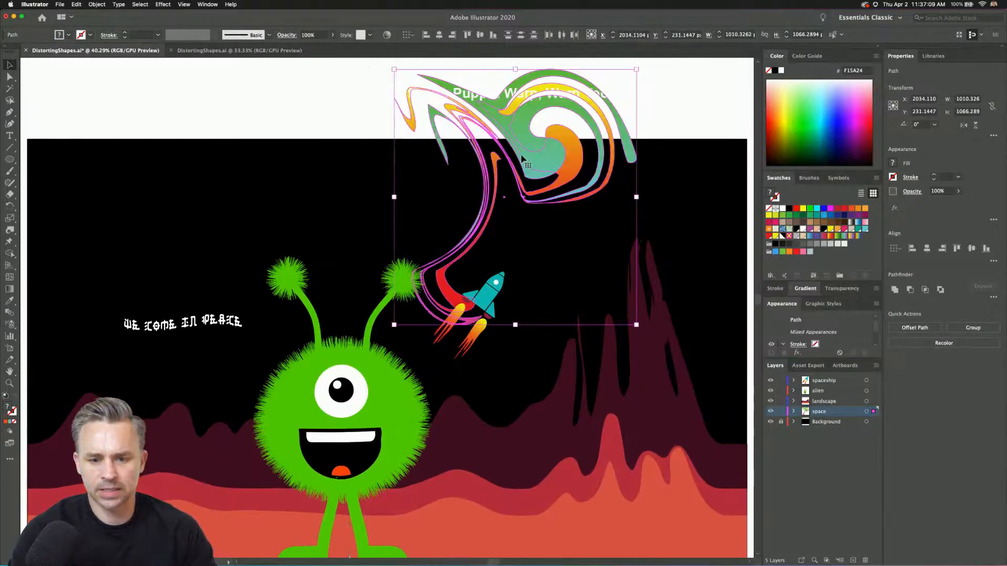
Position the spiral behind the right mountain peaks and place a duplicate behind the message text.
drag(521, 160, 597, 274)
drag(597, 273, 178, 199)
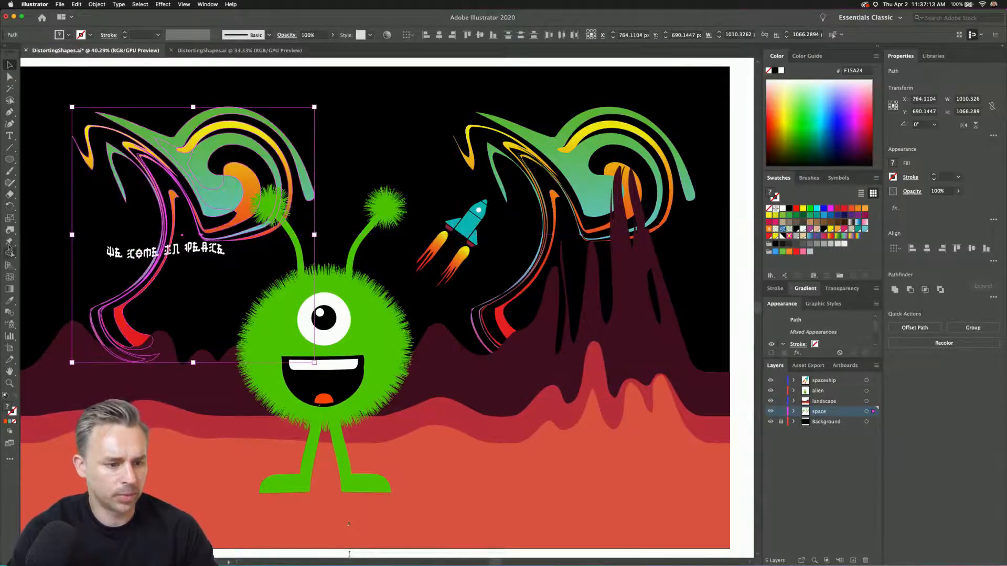
Try to twirl the duplicate spiral with the 100 px brush.
click(9, 229)
mouse_move(200, 141)
mouse_down()
mouse_move(229, 126)
mouse_move(288, 170)
mouse_up()
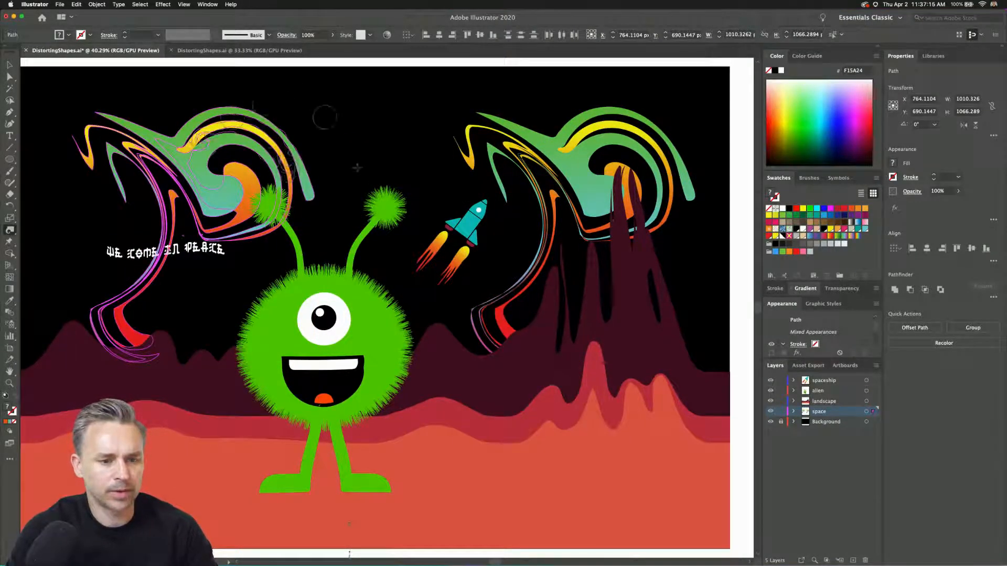
key(super+z)
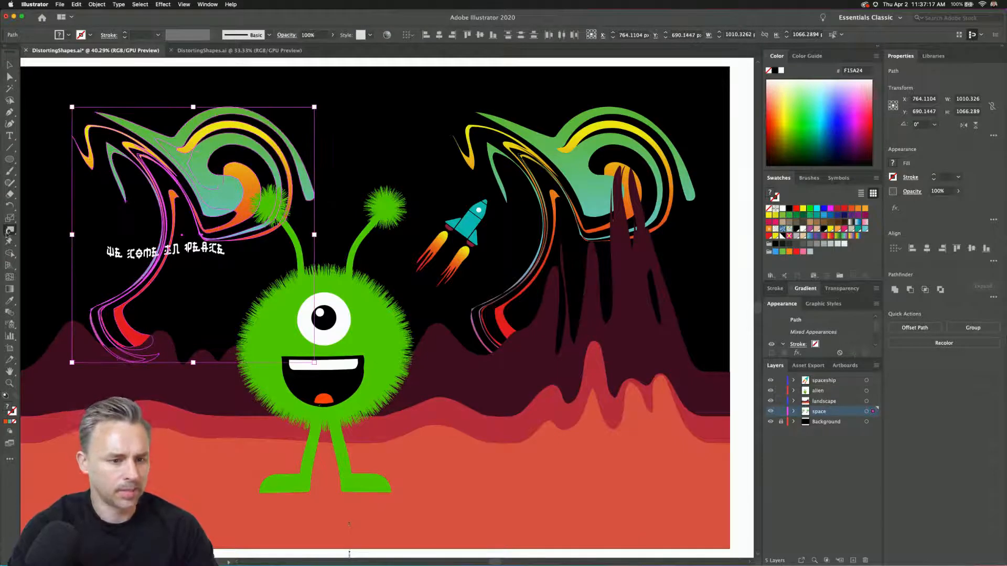
Set the Twirl Tool brush to 500 px width and height and twirl the duplicate spiral behind the message text.
double_click(9, 231)
text(500)
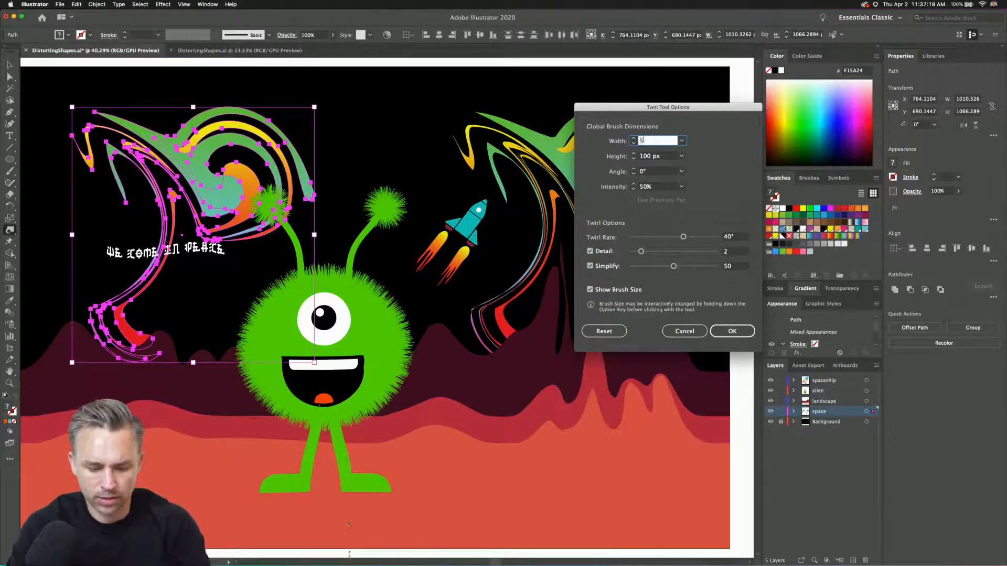
key(Tab)
text(500)
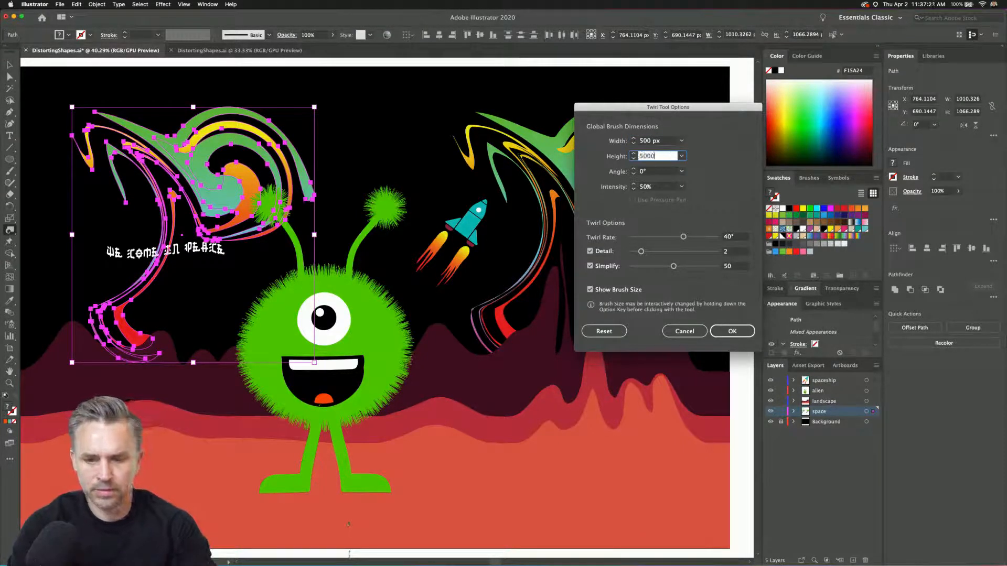
key(Return)
mouse_move(242, 148)
mouse_down()
mouse_move(324, 171)
mouse_move(264, 134)
mouse_move(217, 130)
mouse_move(208, 160)
mouse_move(173, 184)
mouse_move(60, 128)
mouse_move(40, 157)
mouse_move(263, 288)
mouse_move(416, 238)
mouse_move(346, 205)
mouse_move(485, 148)
mouse_up()
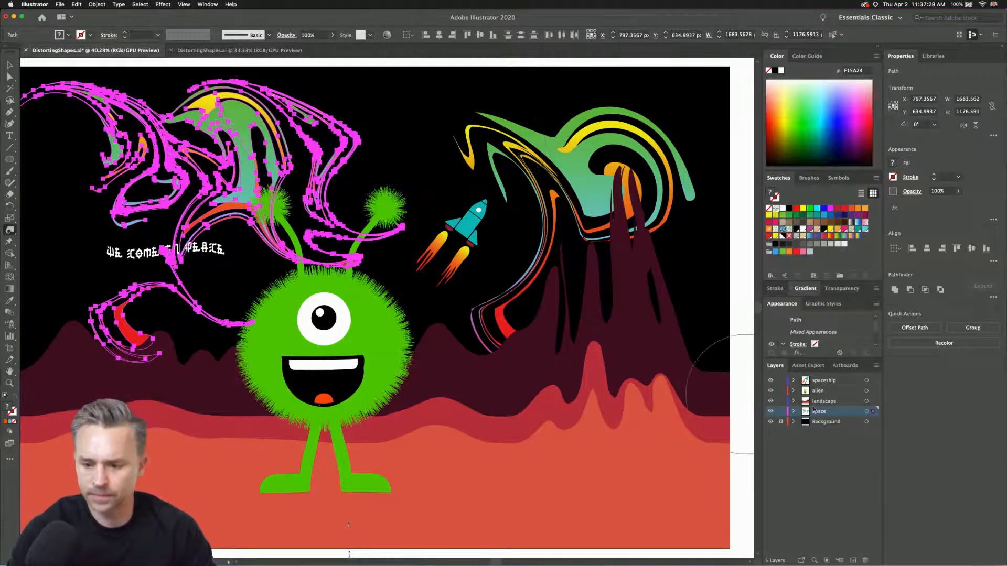
With the spaceship, alien and landscape layers locked, select both spirals on the space layer, twirl them across the sky and deselect them.
click(873, 412)
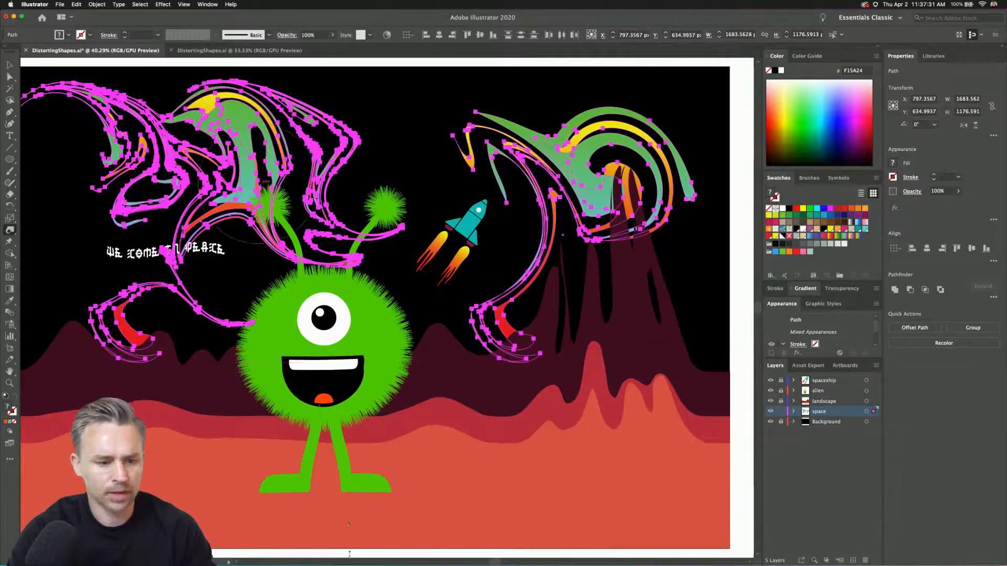
mouse_move(514, 194)
mouse_down()
mouse_move(408, 131)
mouse_move(486, 149)
mouse_move(629, 157)
mouse_move(561, 105)
mouse_move(556, 118)
mouse_move(303, 131)
mouse_move(420, 131)
mouse_move(529, 194)
mouse_move(698, 215)
mouse_up()
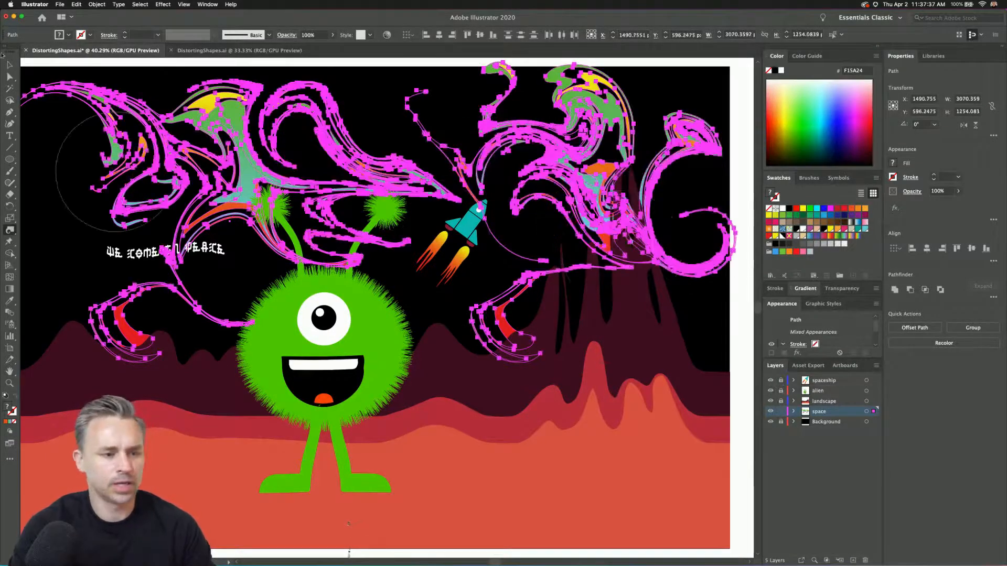
click(9, 65)
click(71, 61)
drag(182, 149, 212, 134)
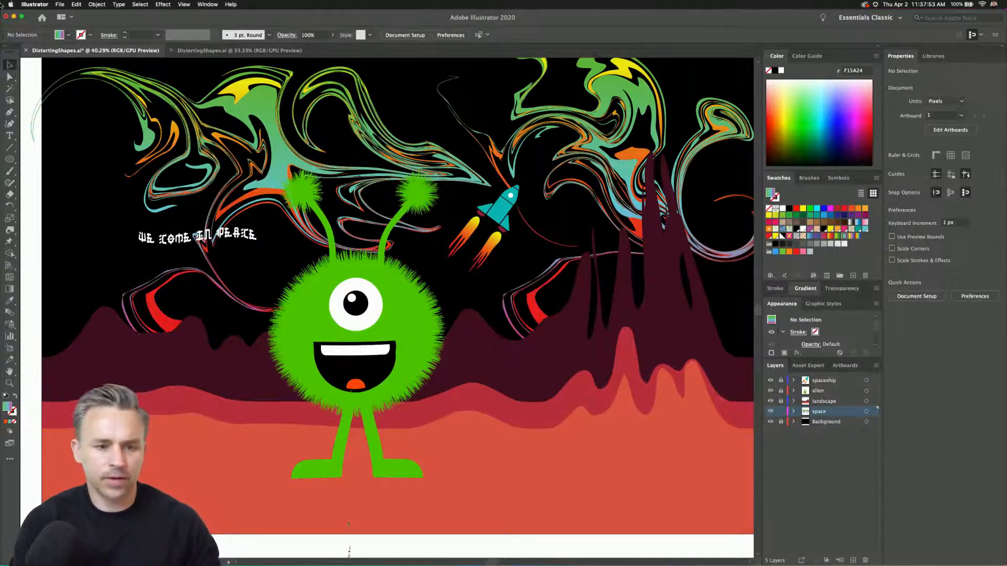
View the pink multi-alien example artwork in the other DistortingShapes.ai document in full screen, and return to normal view.
click(205, 51)
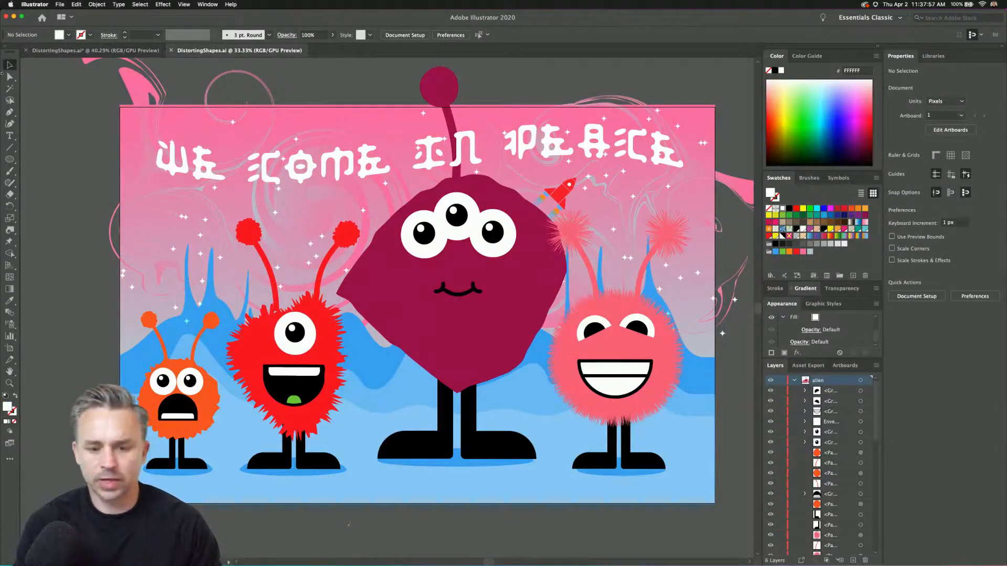
key(shift+f)
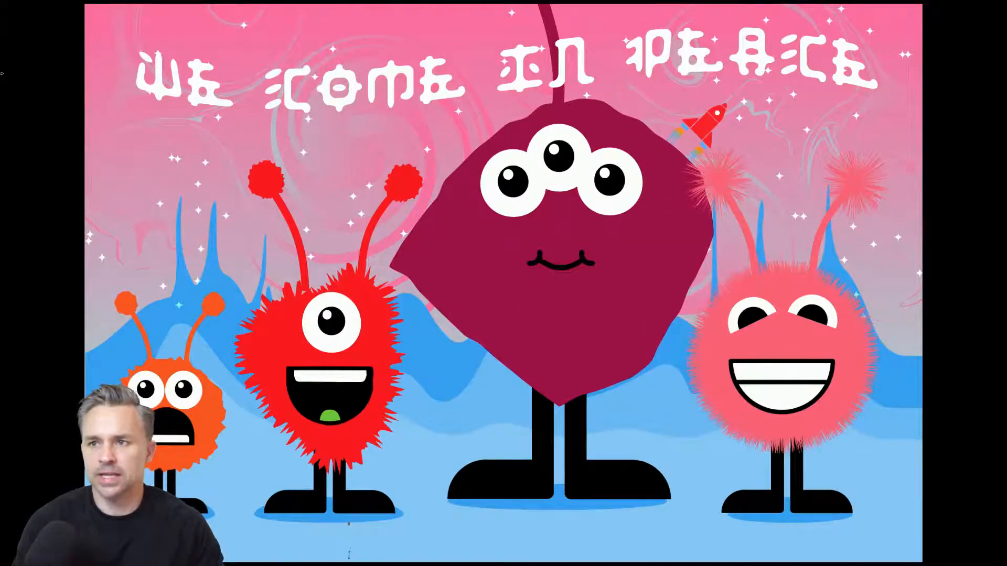
key(Escape)
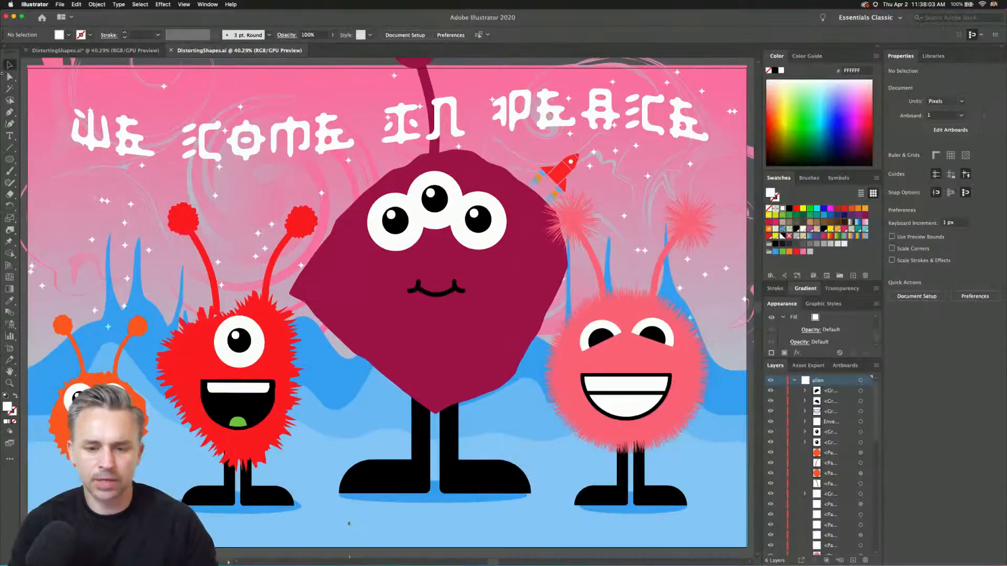
Switch to Google Chrome and show the Behance Daily Creative Challenge page from its heading, with its web address selected.
click(451, 557)
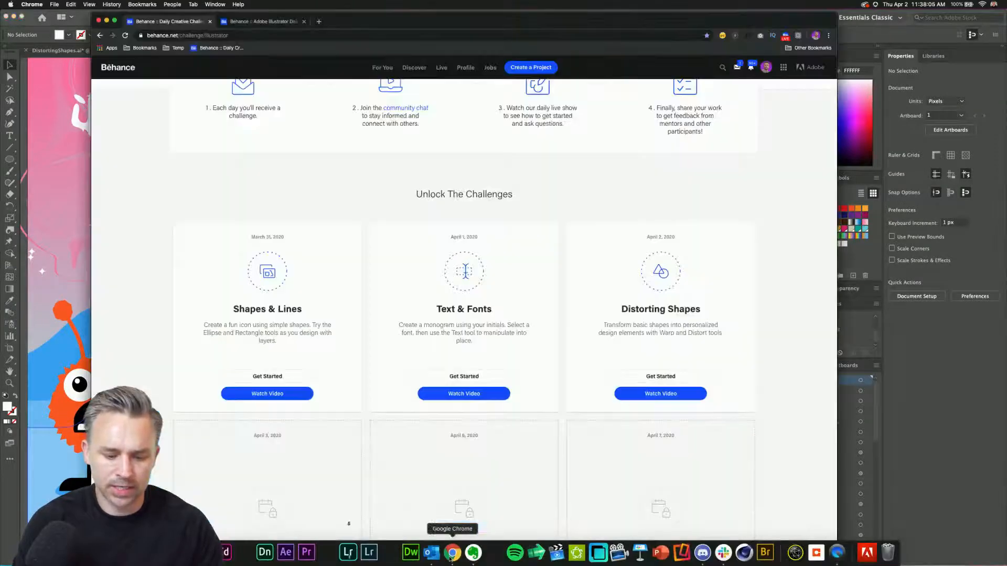
scroll(283, 126, up, 10)
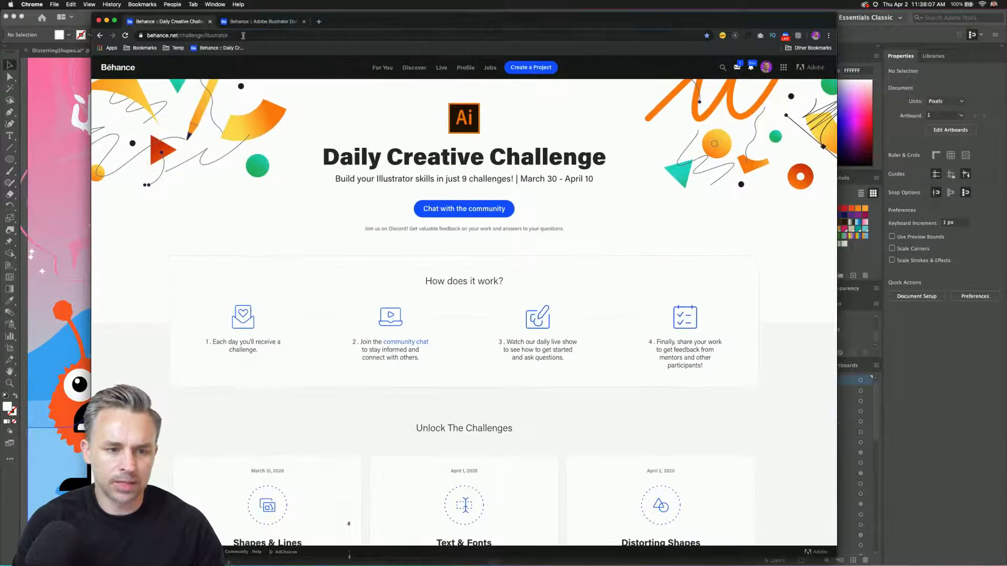
click(244, 35)
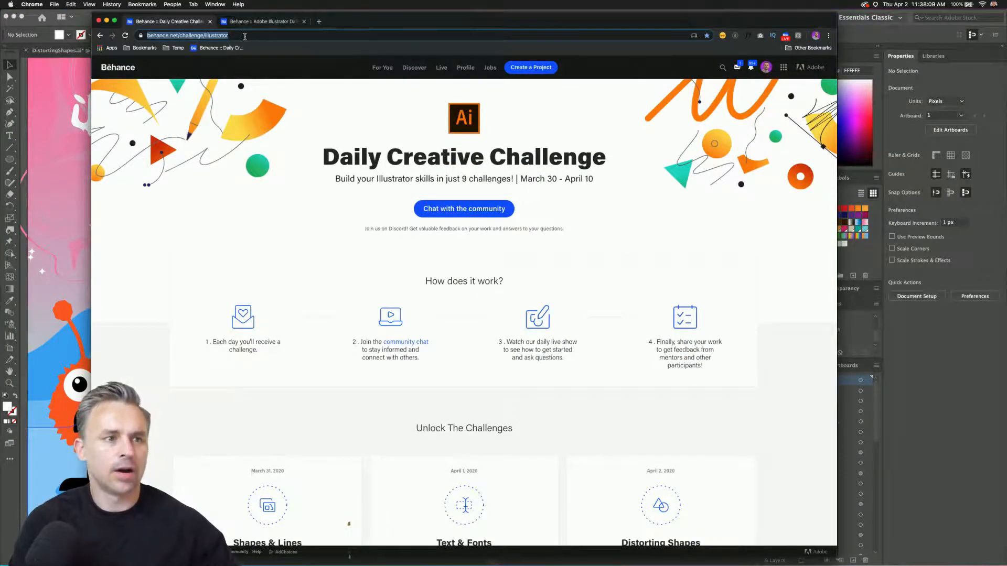